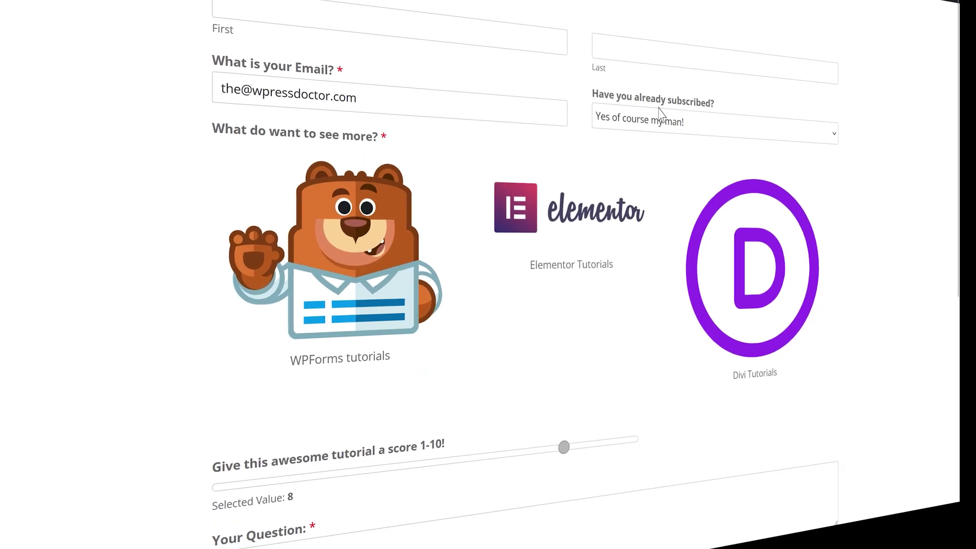
Choose the layout of two equal columns for the "Have you already subscribed?" dropdown field
middle_click(889, 82)
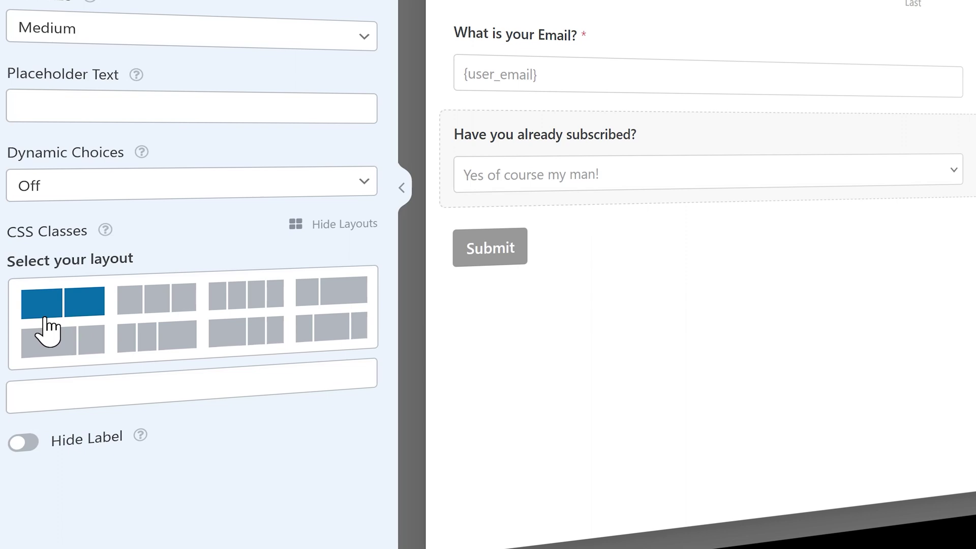
click(63, 311)
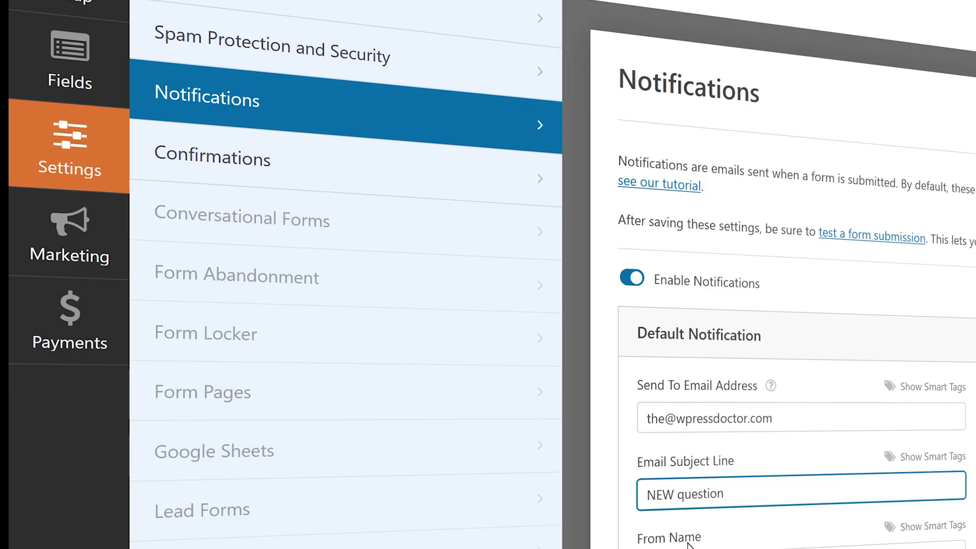
Set the default notification's email subject line to "NEW question from website!"
text(from website!)
click(690, 542)
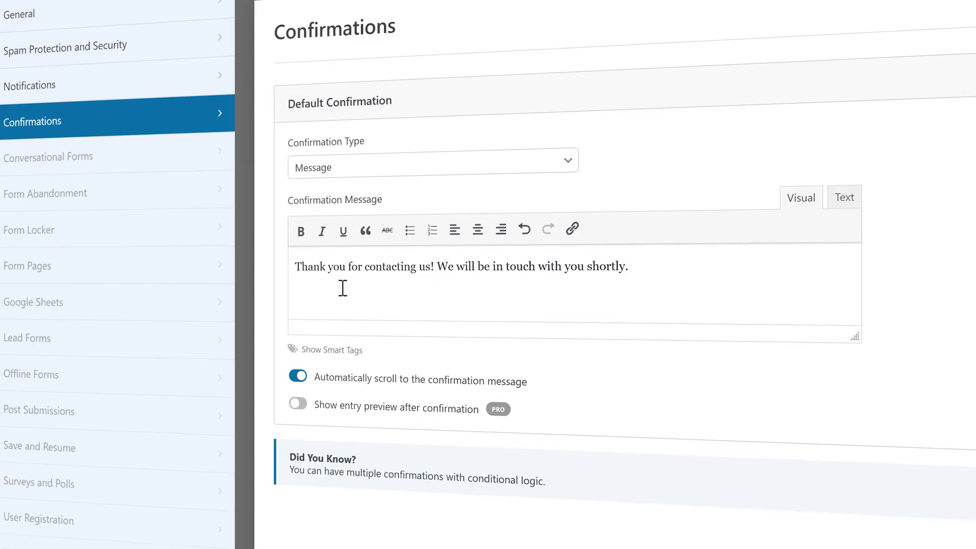
Insert the "What is your name?" smart tag into the confirmation message and add the text "on your email"
click(349, 350)
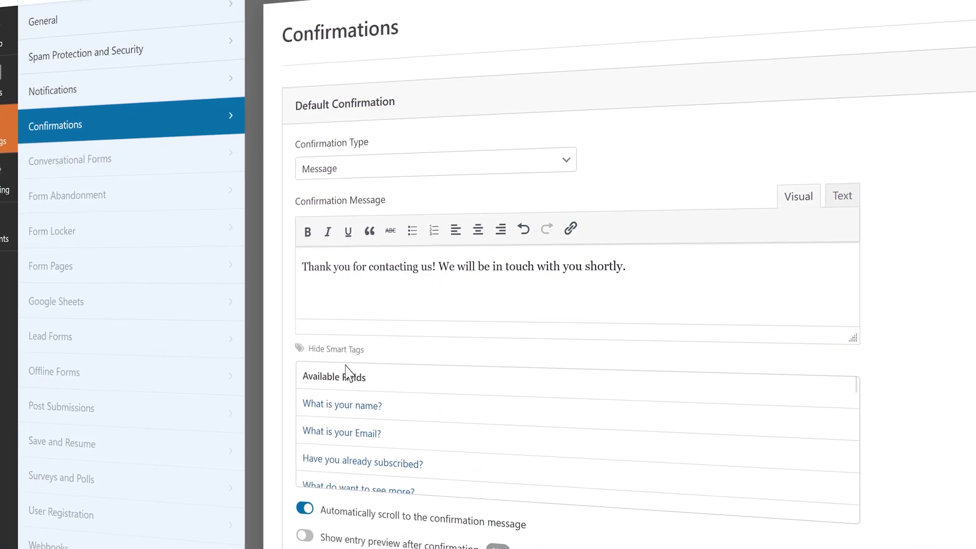
click(376, 405)
text(on your email)
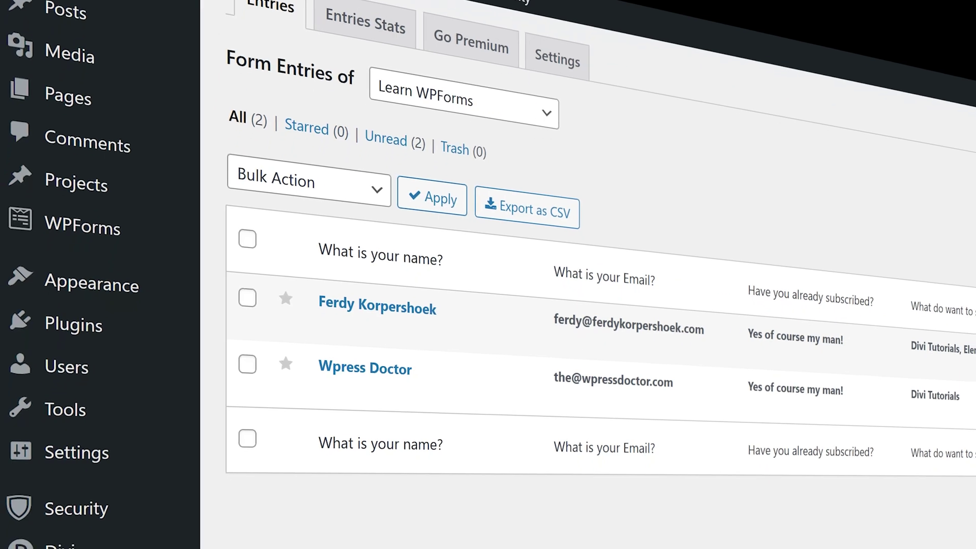
Set the form wrapper's border size to 5 in the form styling options
mouse_move(433, 296)
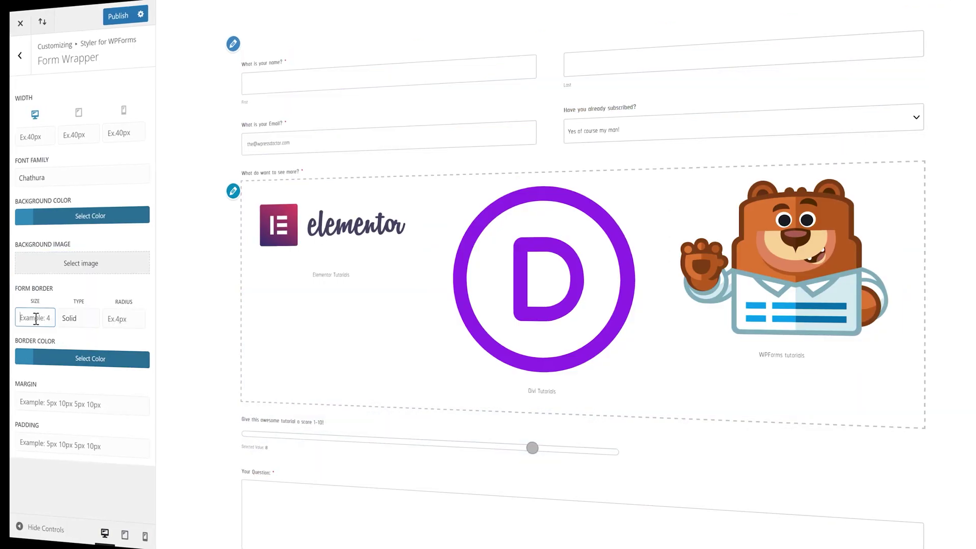
text(5)
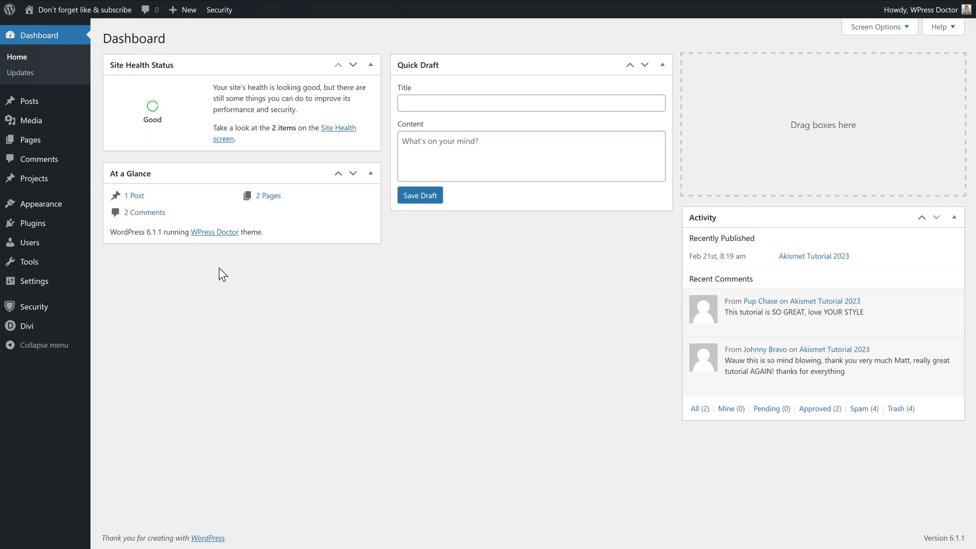
Search the plugin directory for "wpforms", then install and activate Contact Form by WPForms
mouse_move(82, 228)
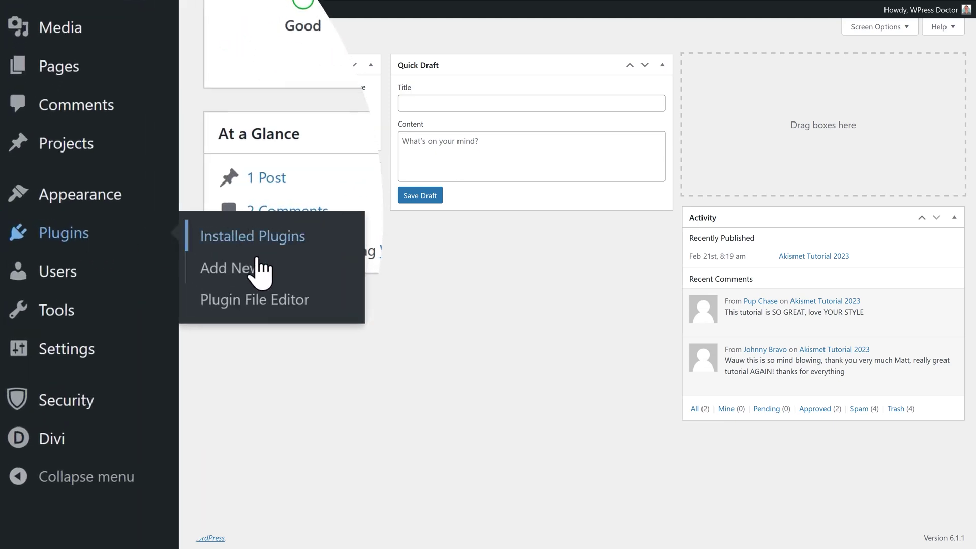
click(244, 284)
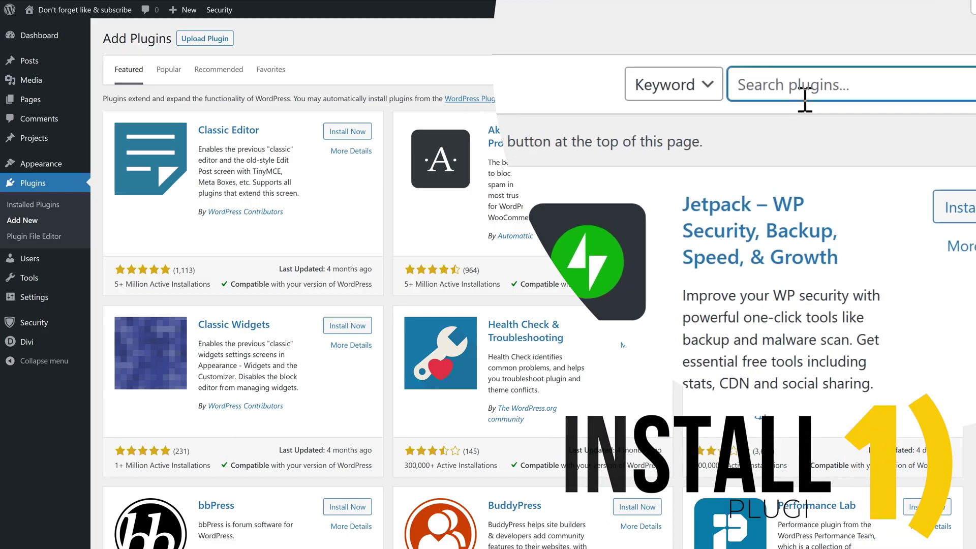
text(wpforms)
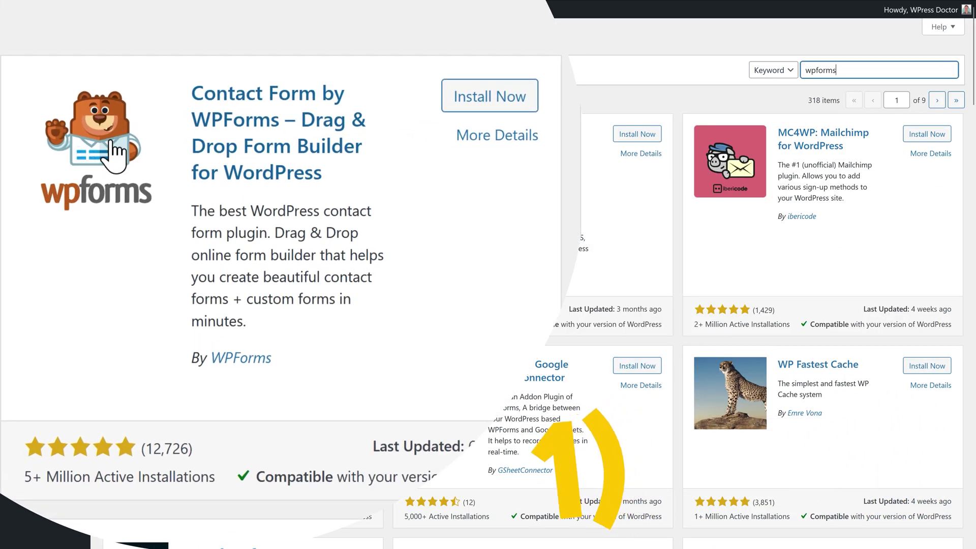
click(498, 101)
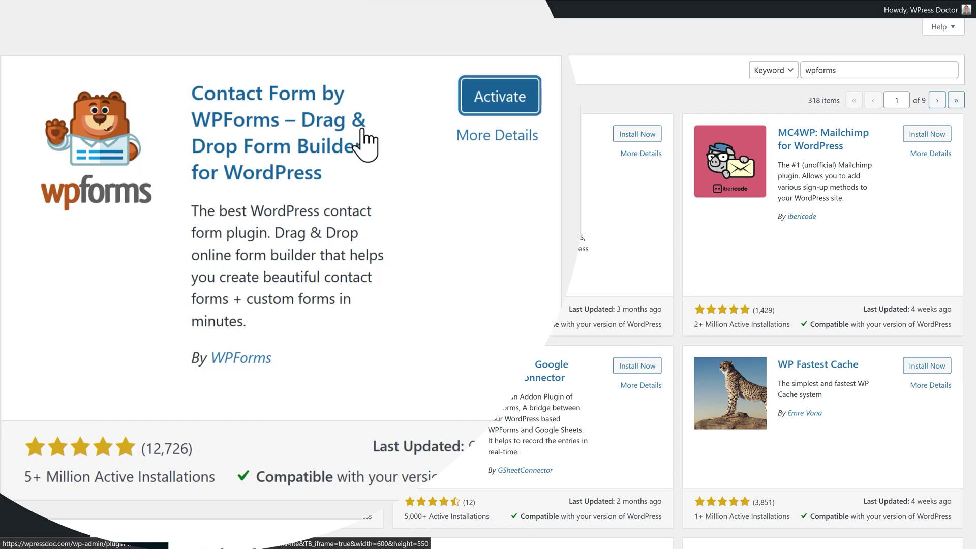
click(513, 110)
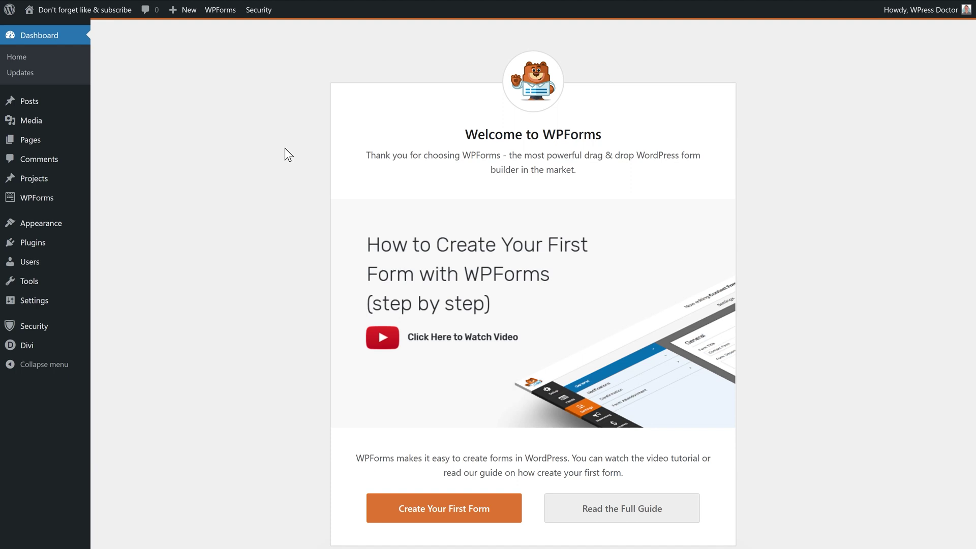
Start creating the first form from the WPForms welcome page and complete the challenge's Name Your Form hint
middle_click(788, 111)
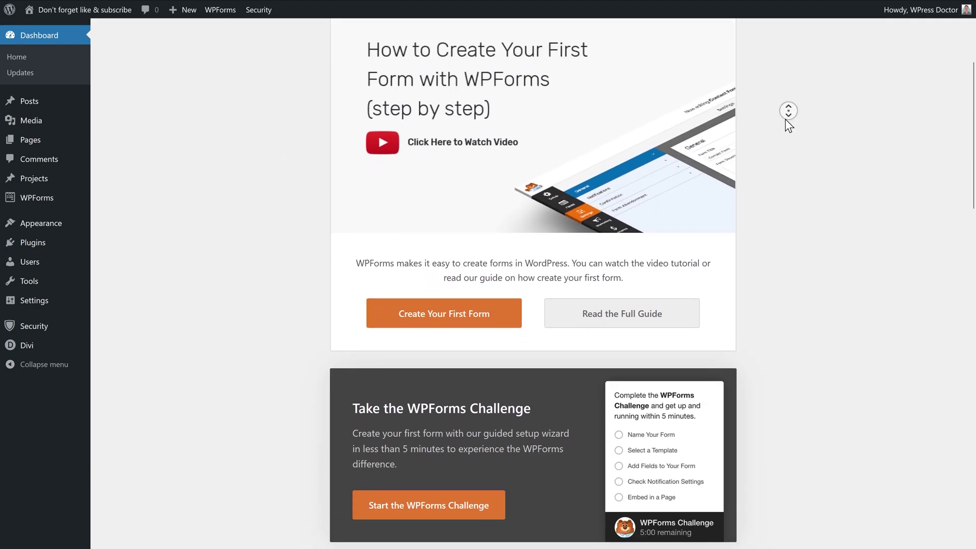
middle_click(436, 183)
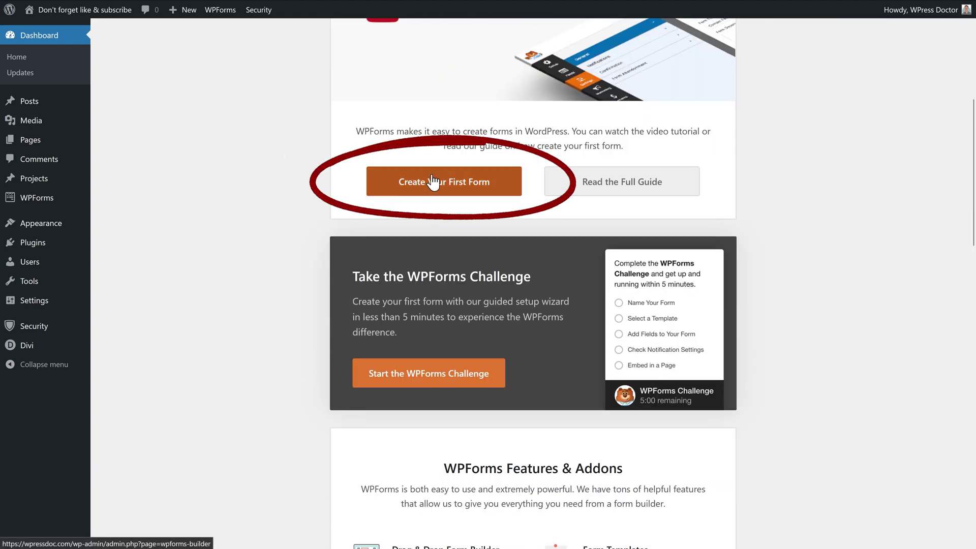
click(436, 183)
click(477, 325)
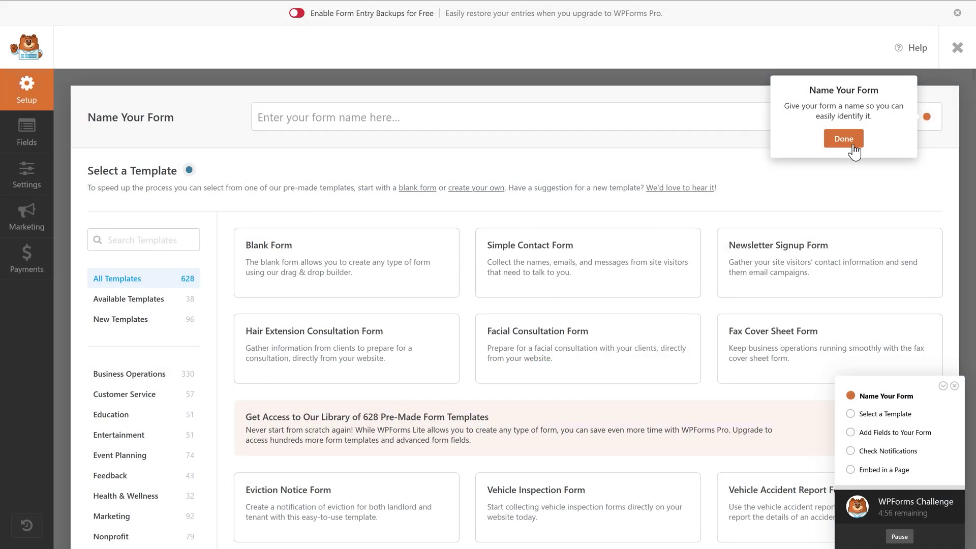
click(843, 138)
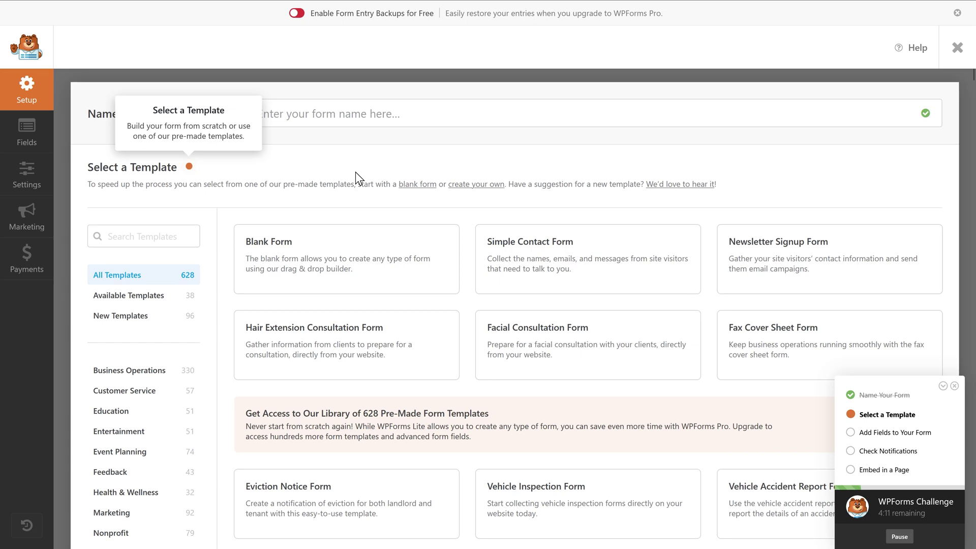
Search the form templates for "bid form", then clear the search
middle_click(285, 200)
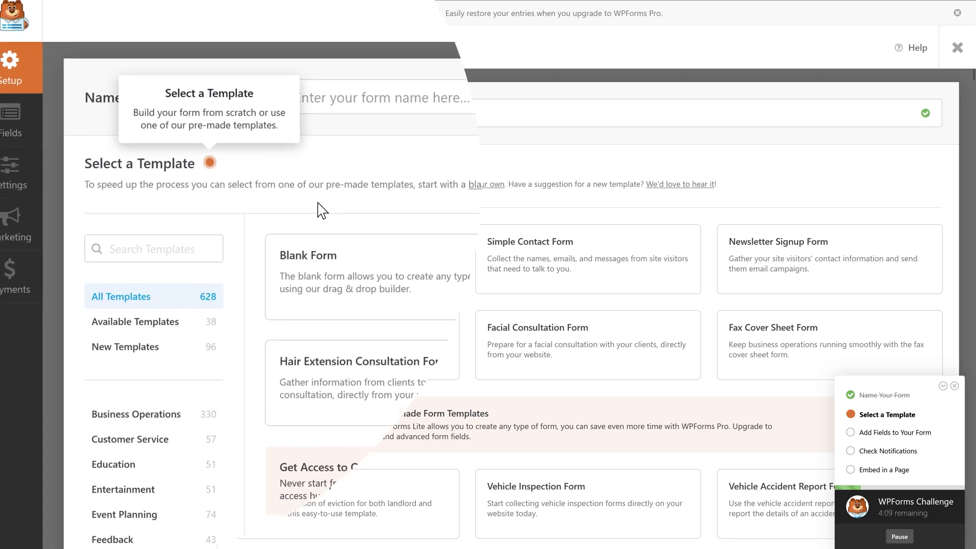
scroll(349, 213, down, 3)
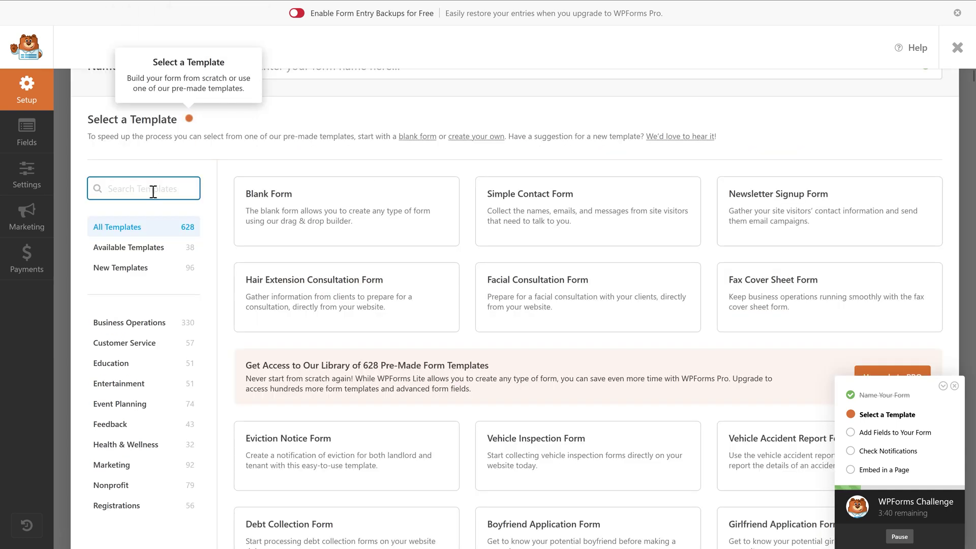
text(bld form)
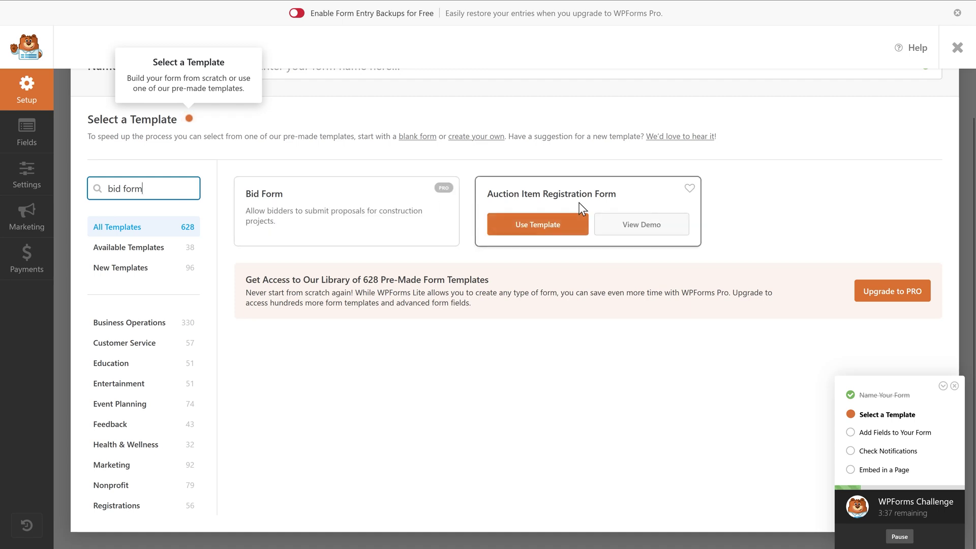
triple_click(100, 190)
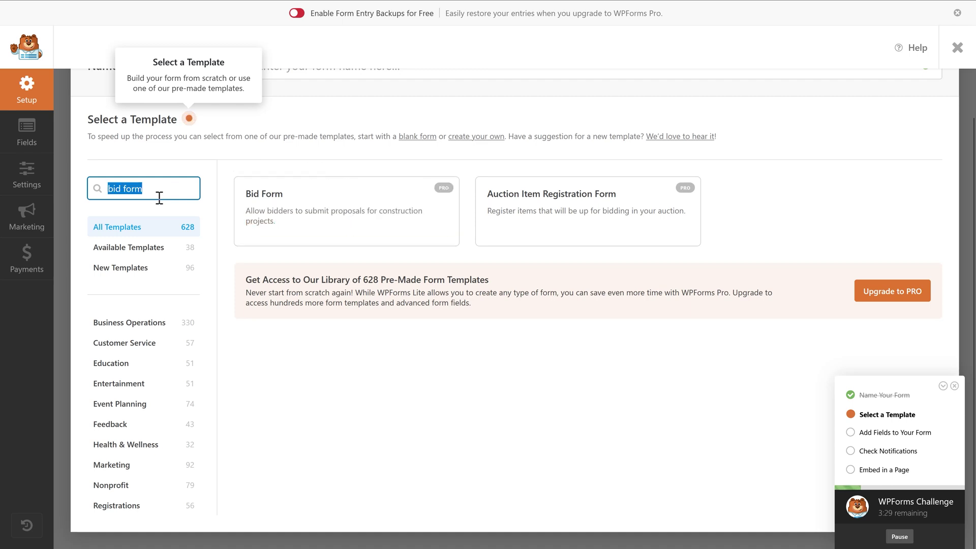
key(BackSpace)
Create the form from the Blank Form template and complete the challenge's field and notification hints
click(341, 225)
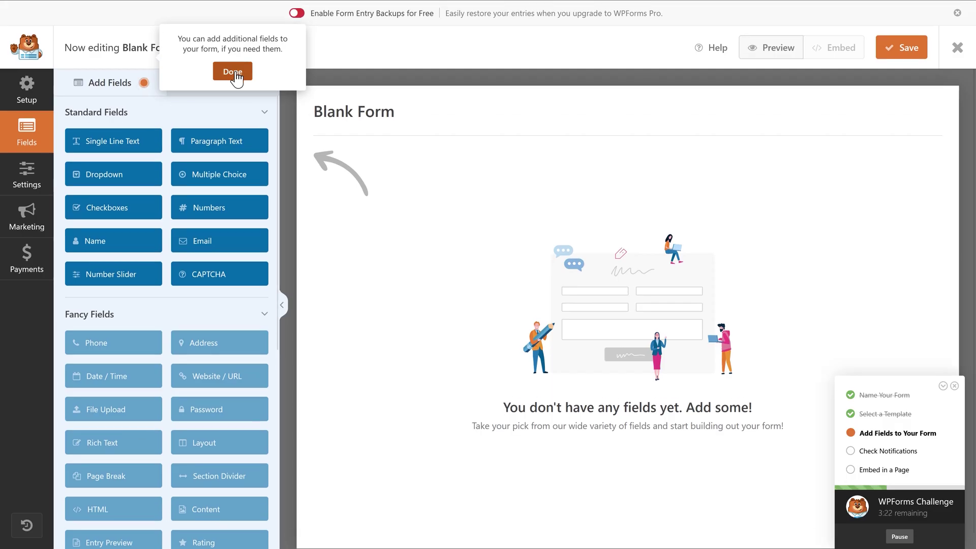
click(233, 72)
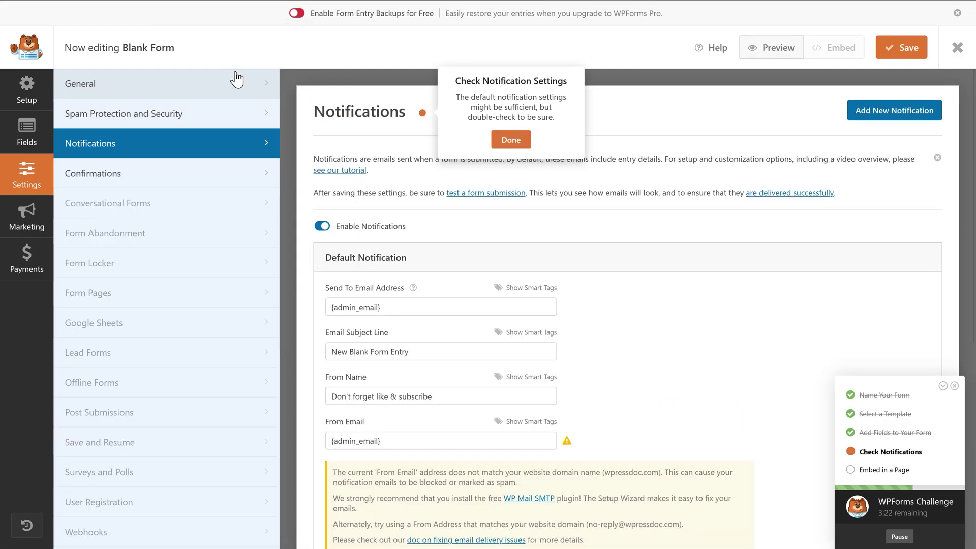
click(509, 141)
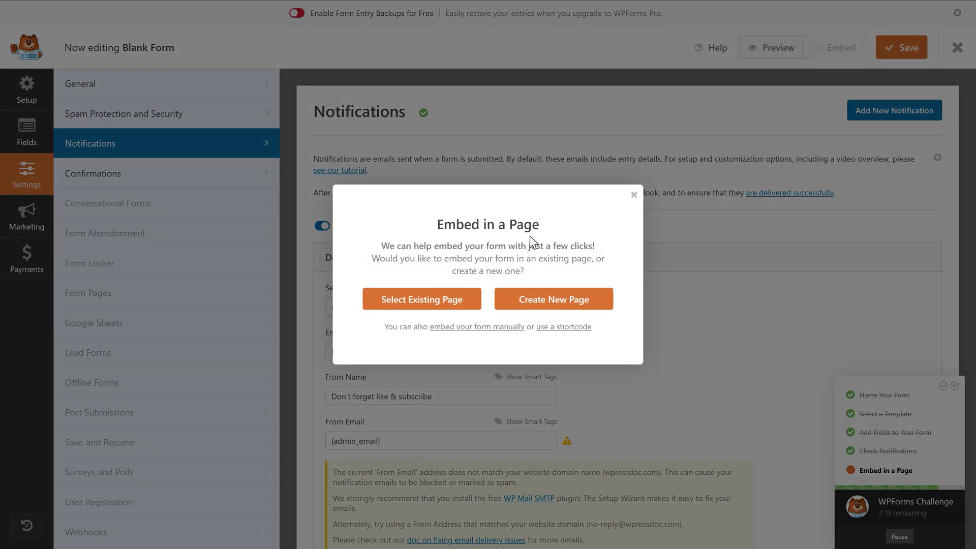
Dismiss the Embed in a Page prompt, the WPForms Challenge checklist and the entry backup banner
click(633, 196)
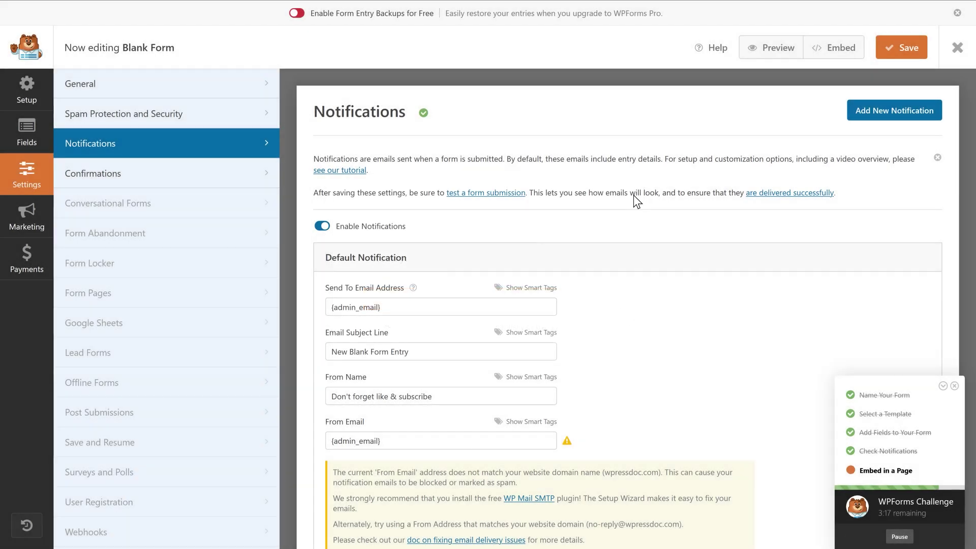
click(954, 387)
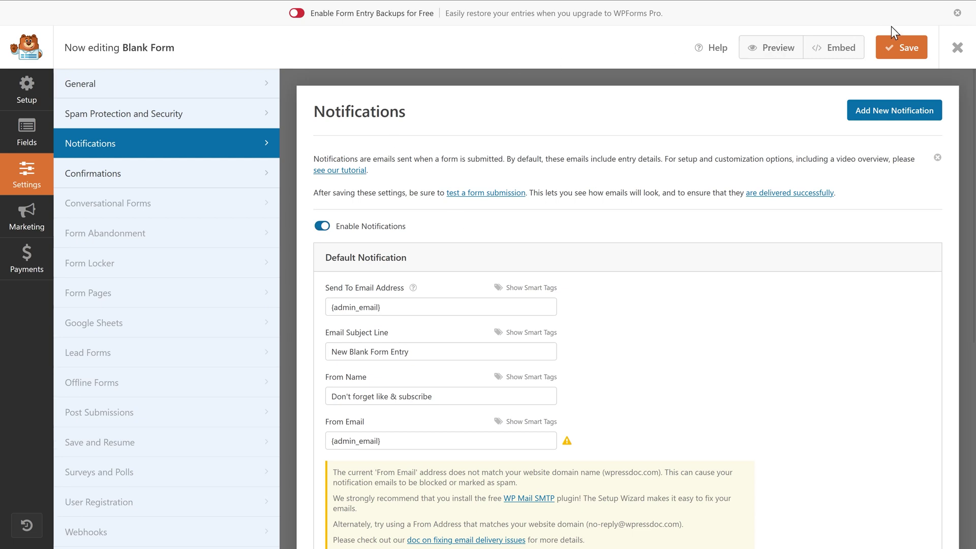
click(957, 12)
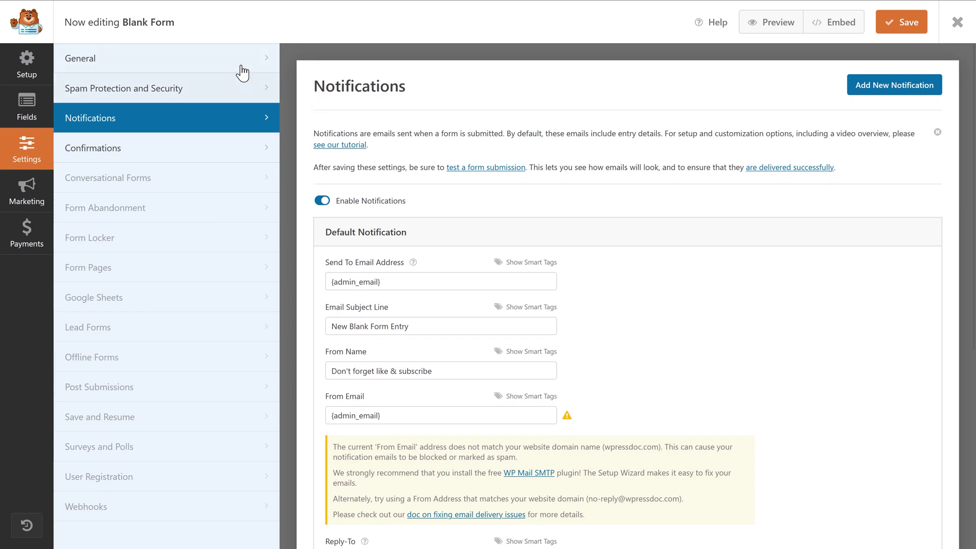
Rename the form "Learn WPForms" in the form setup
click(28, 75)
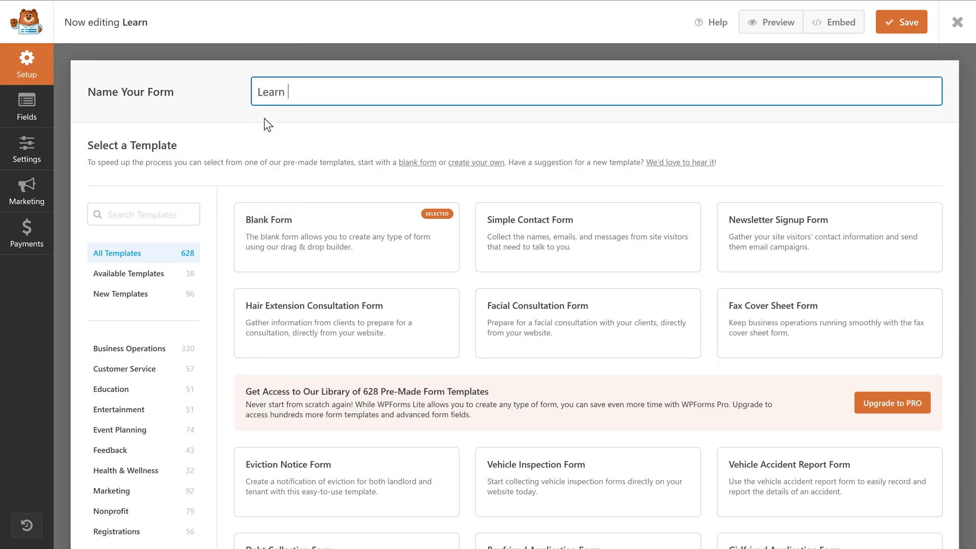
text(ms)
click(105, 72)
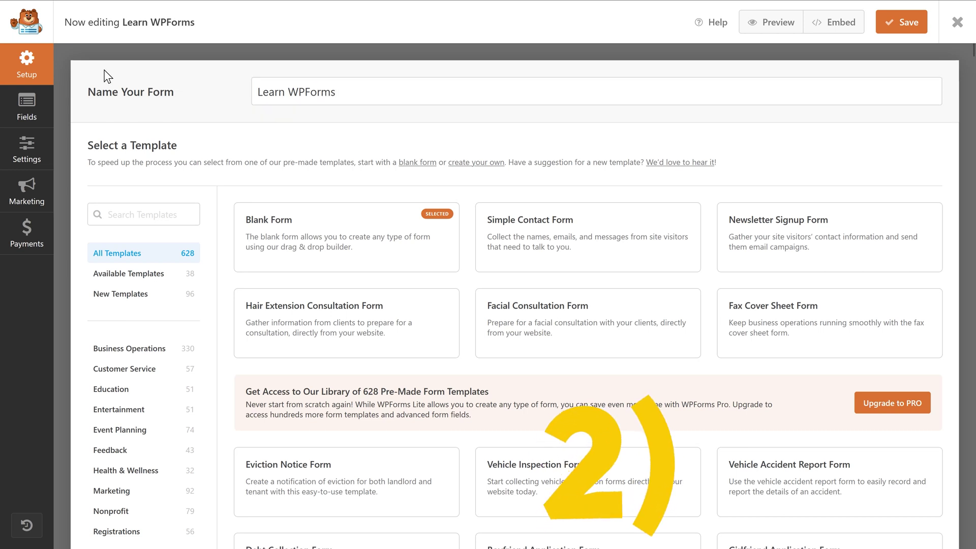
Show the available form fields and collapse the Fancy Fields and Payment Fields groups
click(28, 110)
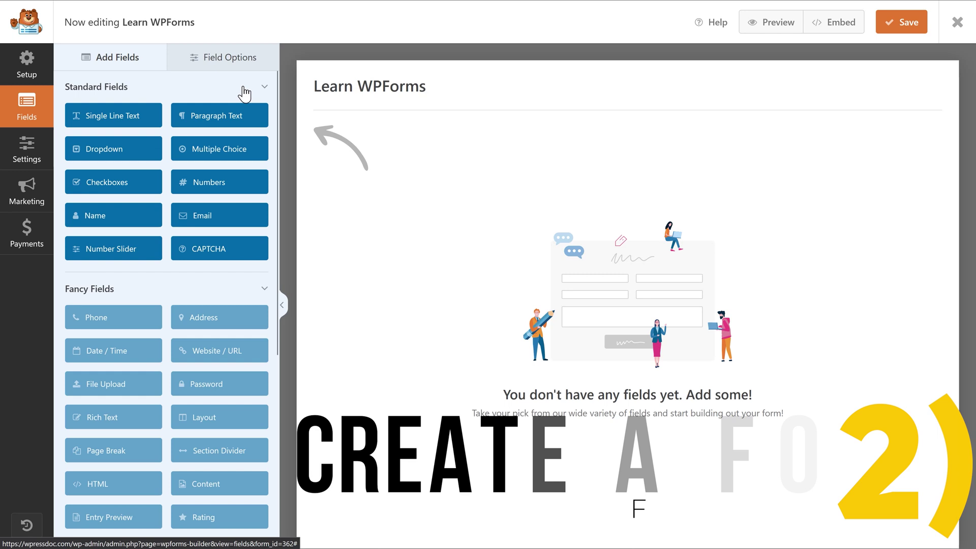
drag(278, 106, 274, 175)
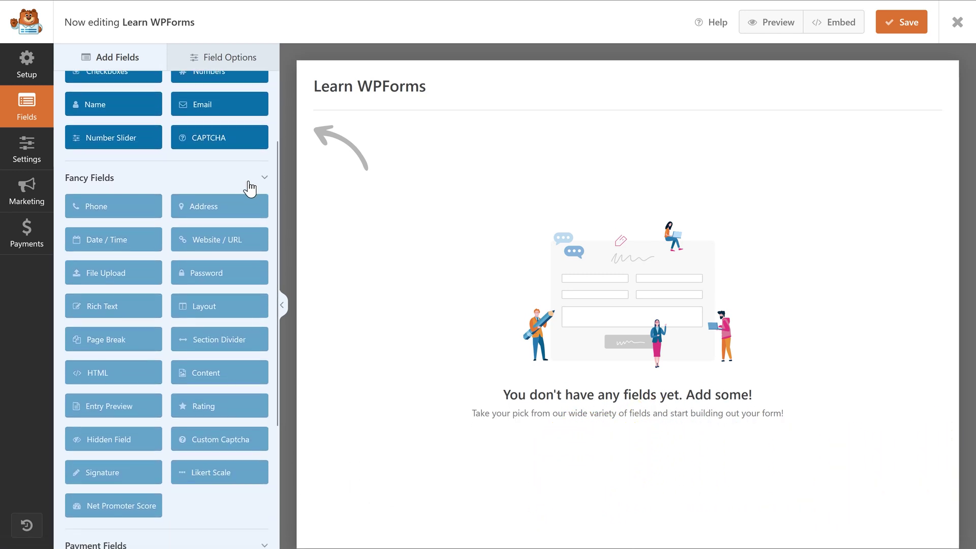
scroll(167, 297, up, 2)
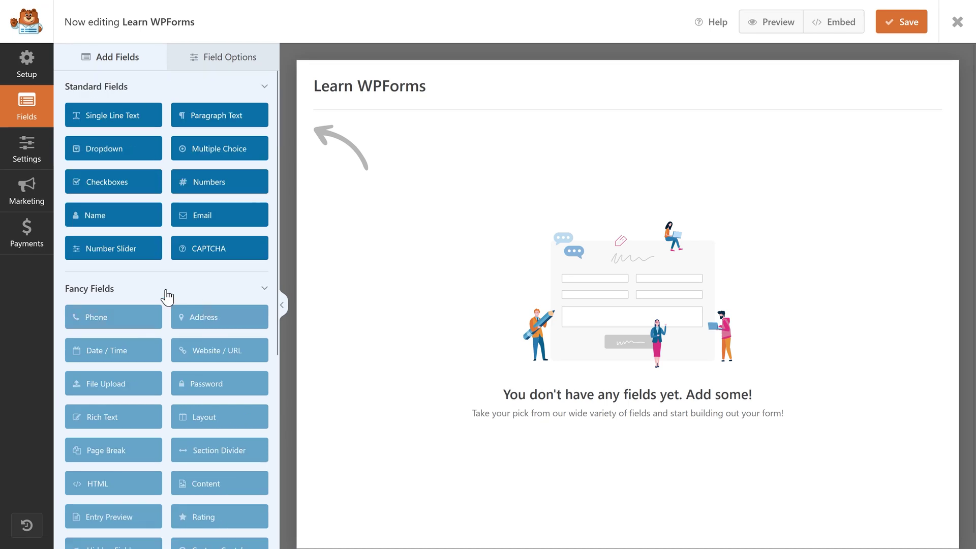
click(267, 294)
click(265, 323)
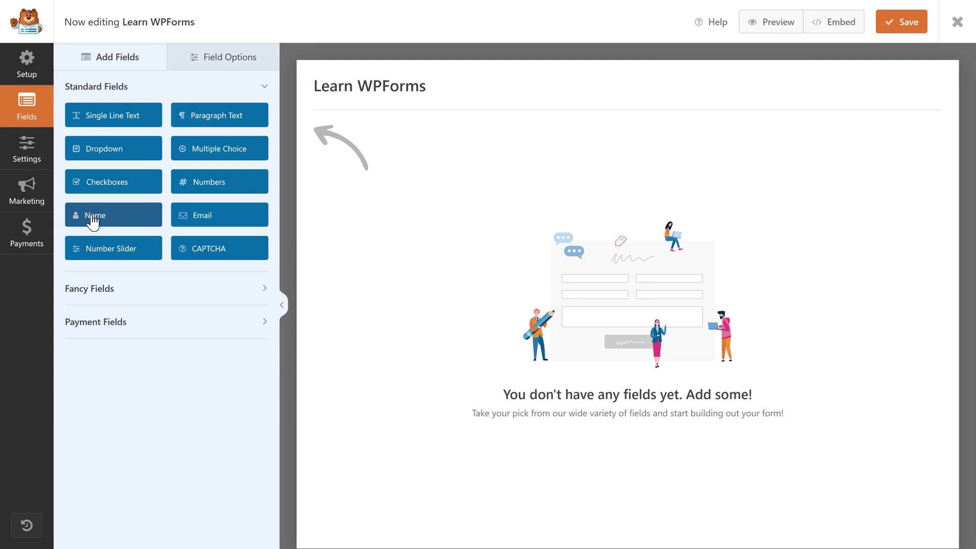
Add a Name field labelled "What is your name?" in First Last format and set its field size to Large
drag(198, 220, 403, 146)
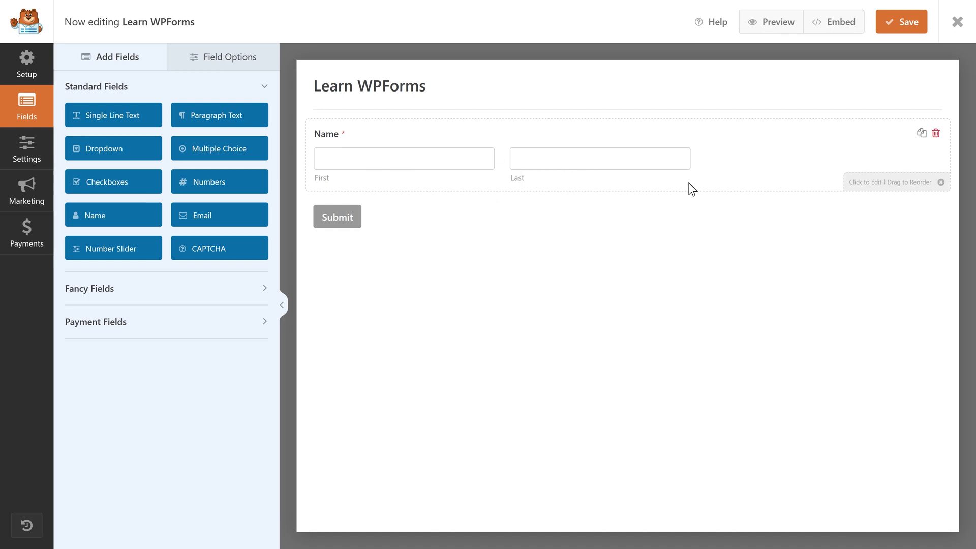
click(711, 142)
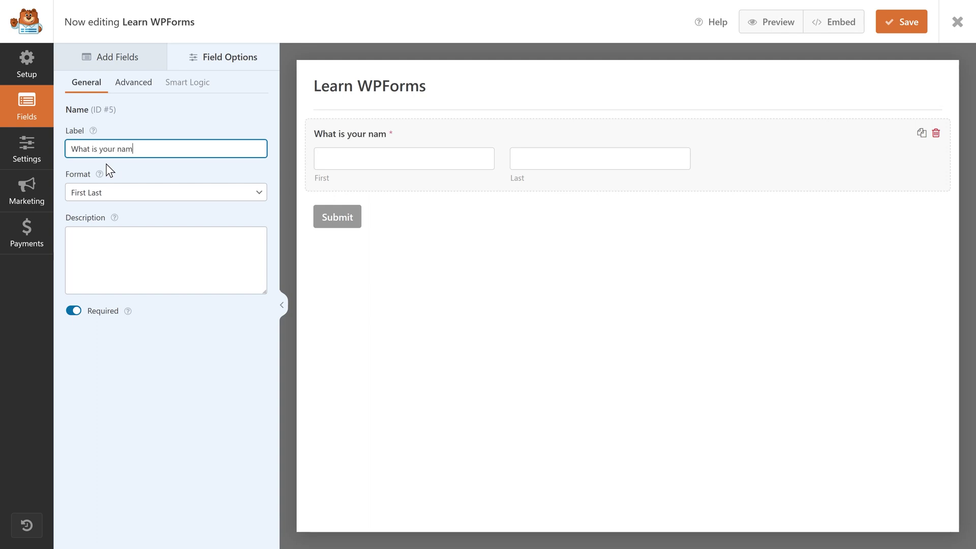
click(121, 193)
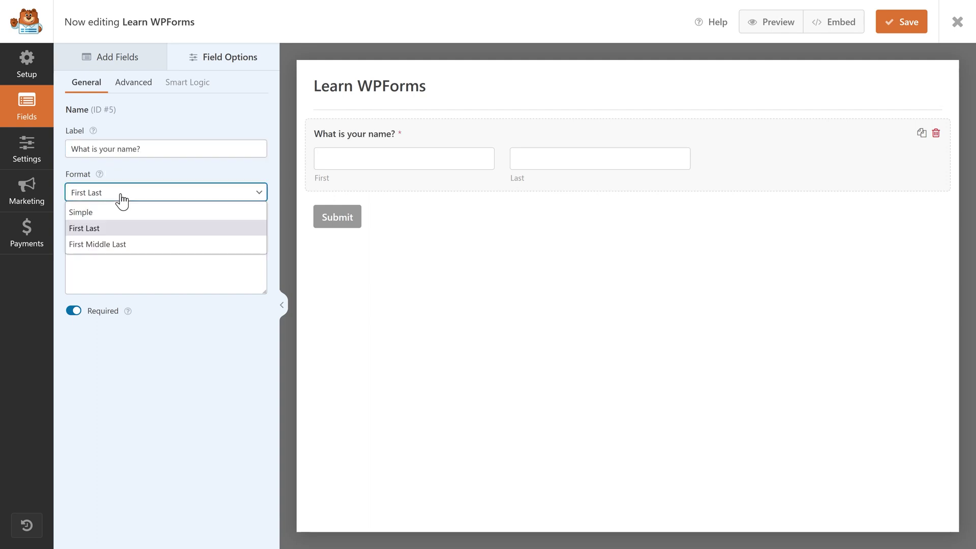
key(Down)
click(130, 227)
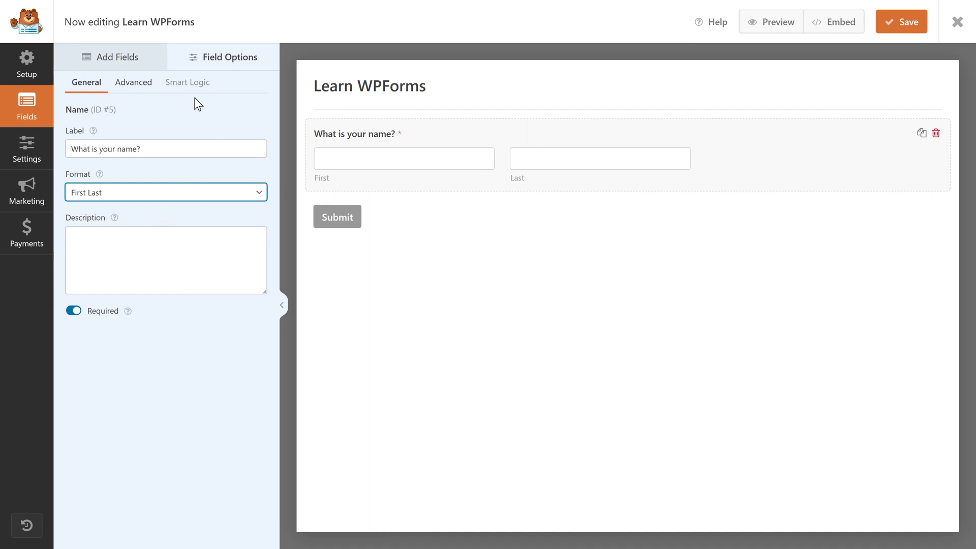
click(138, 91)
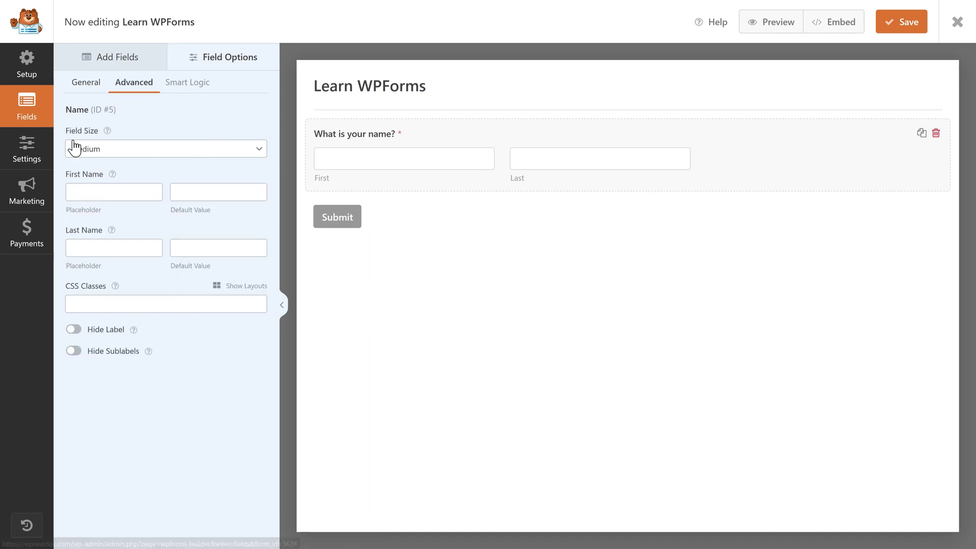
click(141, 149)
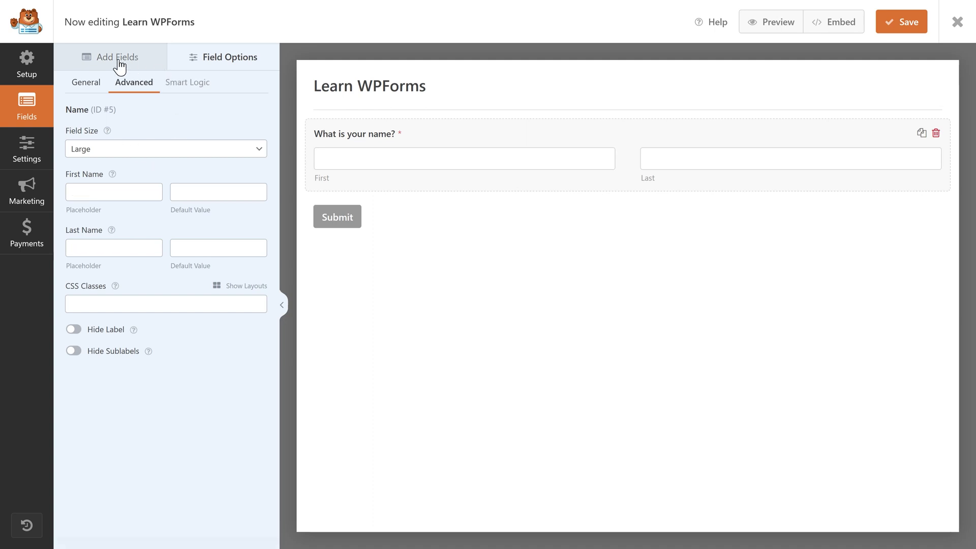
Add an Email field below the name field and label it "What is your Email?"
click(118, 60)
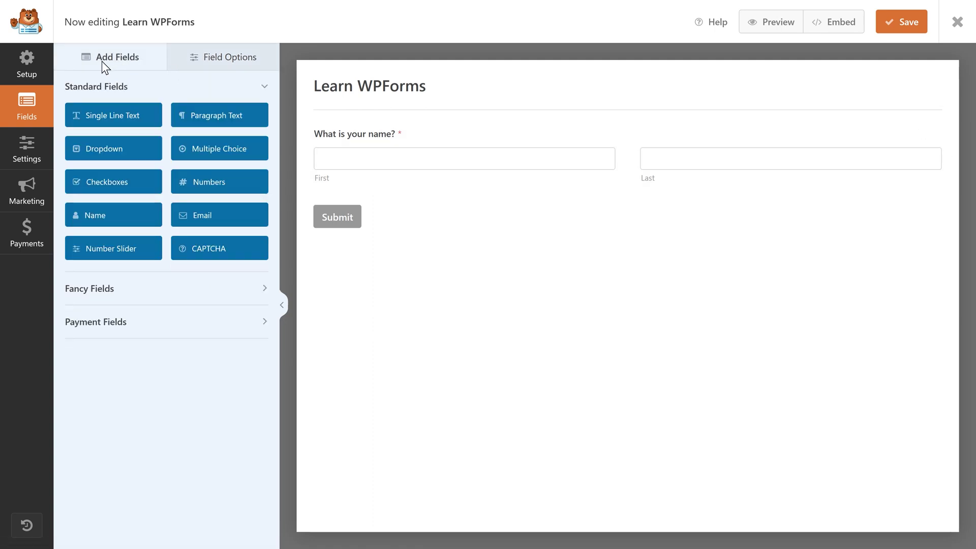
drag(216, 222, 413, 200)
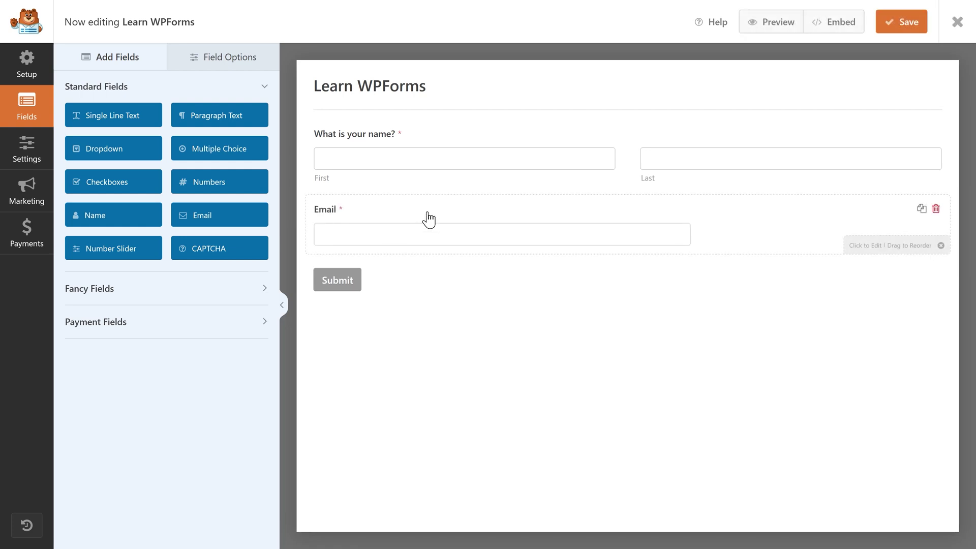
click(428, 219)
click(72, 149)
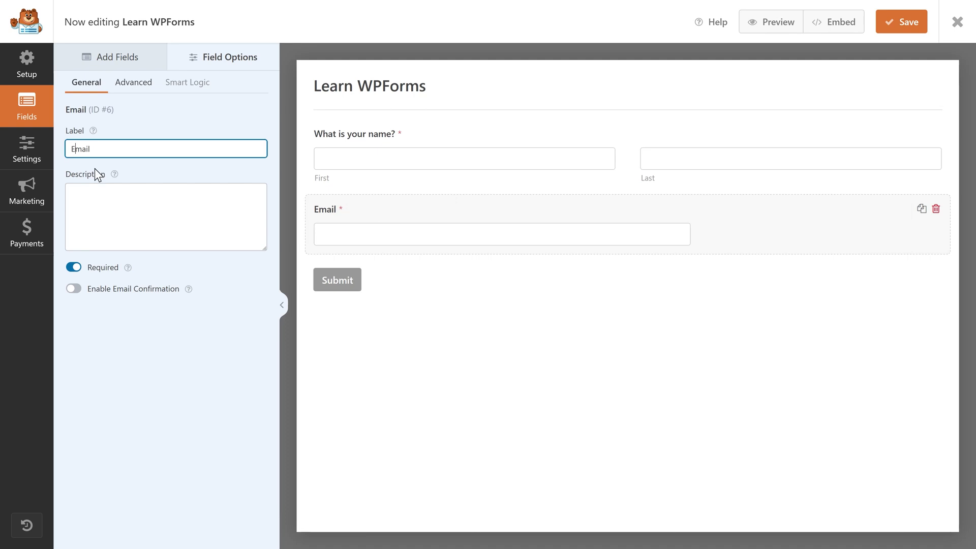
key(ctrl+a)
text(What is your Email?)
click(167, 175)
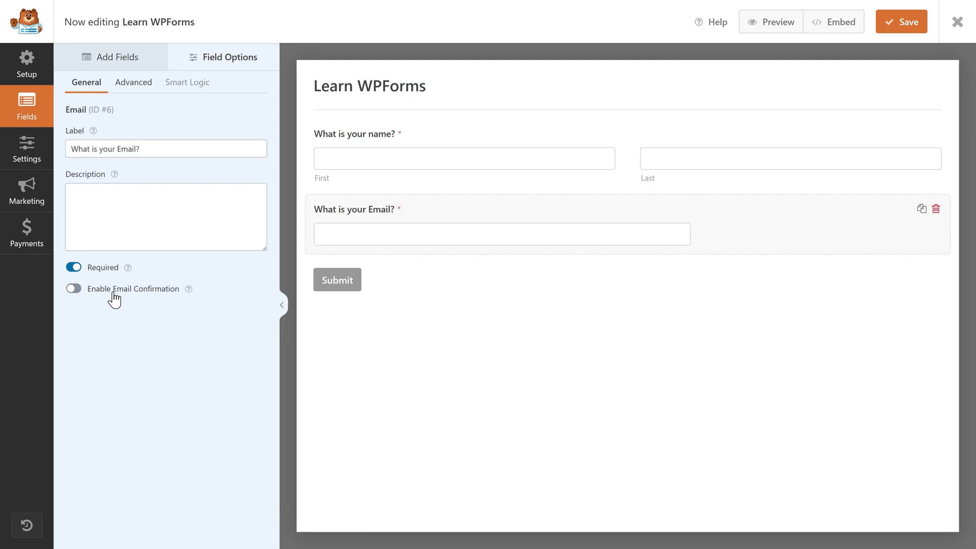
click(104, 297)
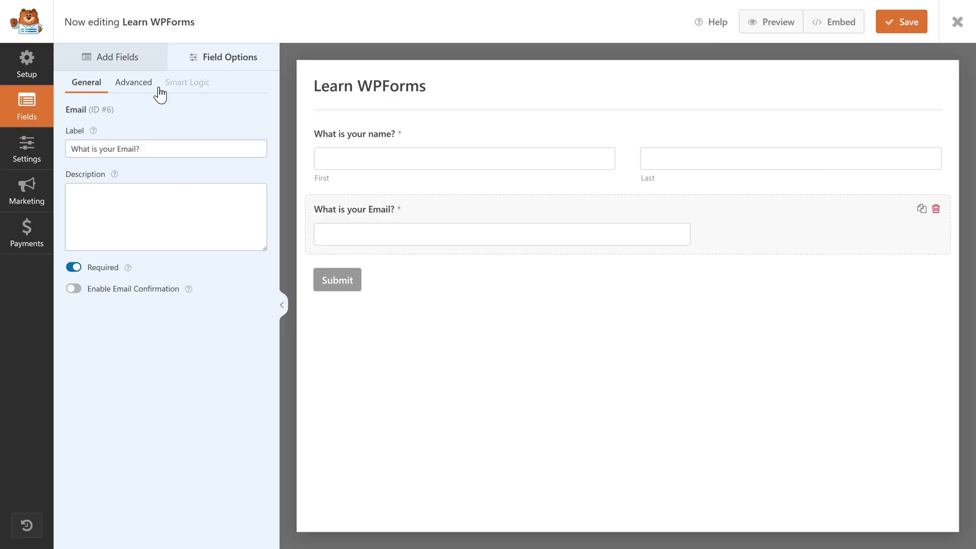
Make the User Email smart tag the Email field's default value, save the form and check that field in the preview
click(133, 83)
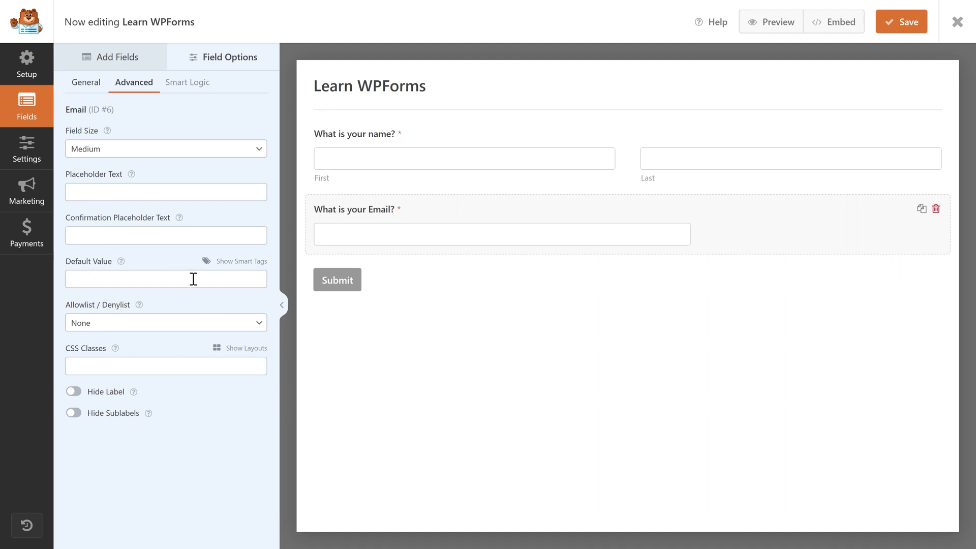
click(239, 264)
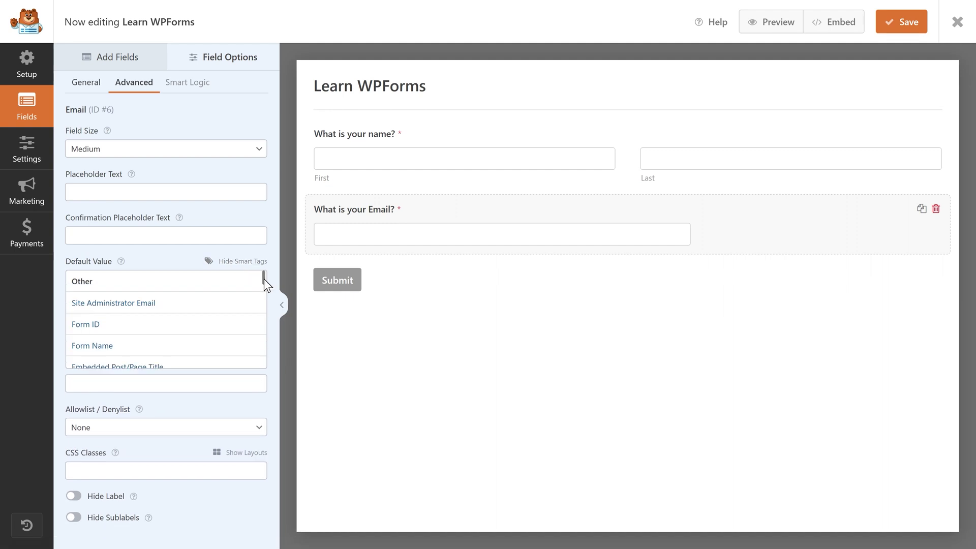
scroll(264, 282, down, 1)
drag(262, 280, 265, 336)
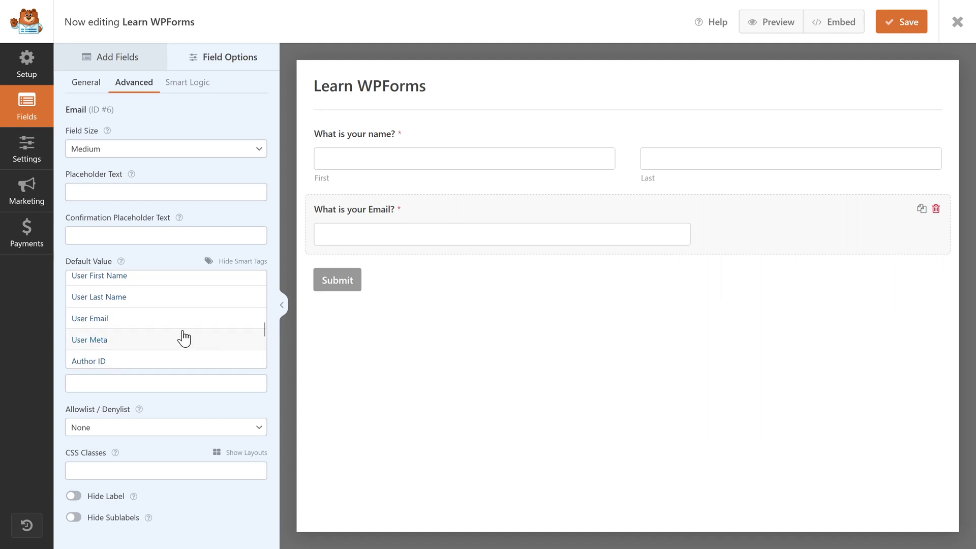
click(111, 322)
click(151, 258)
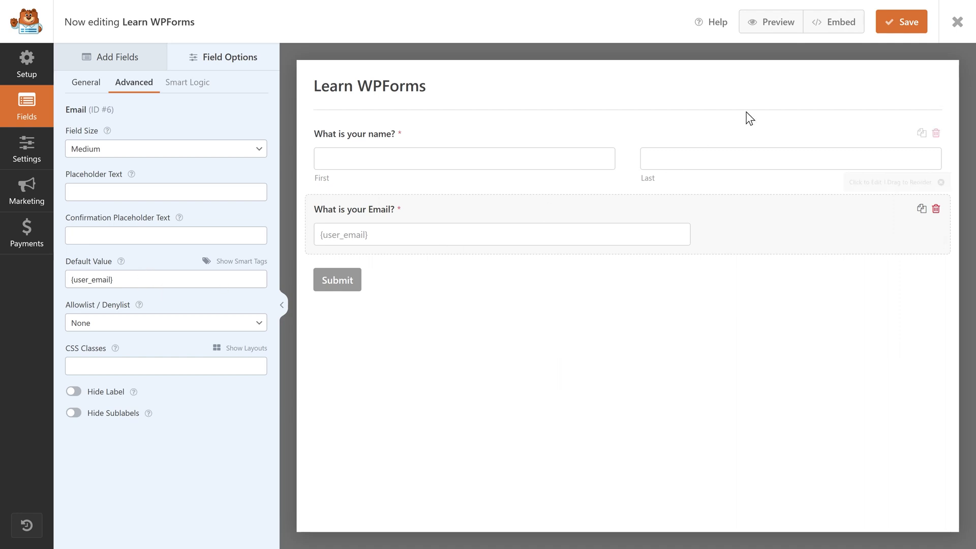
click(894, 28)
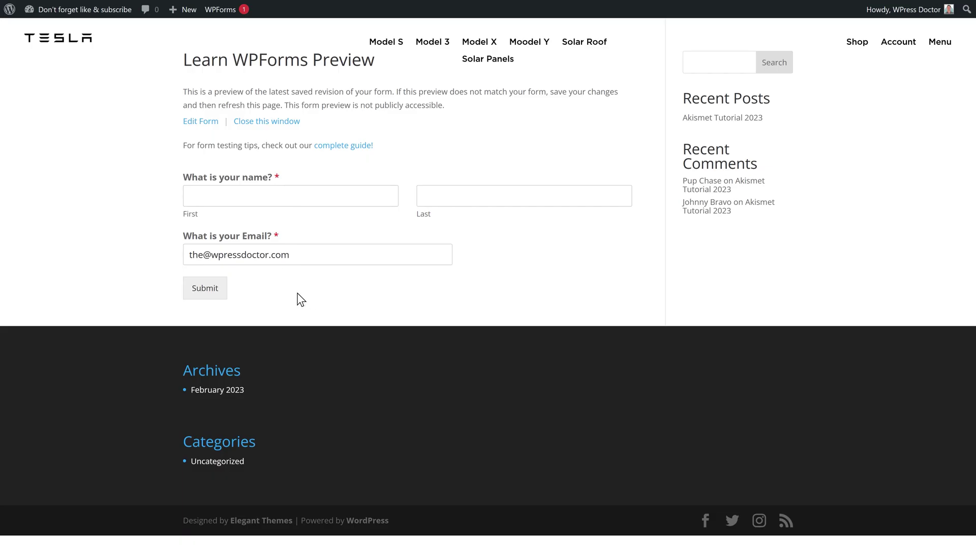
drag(294, 254, 188, 254)
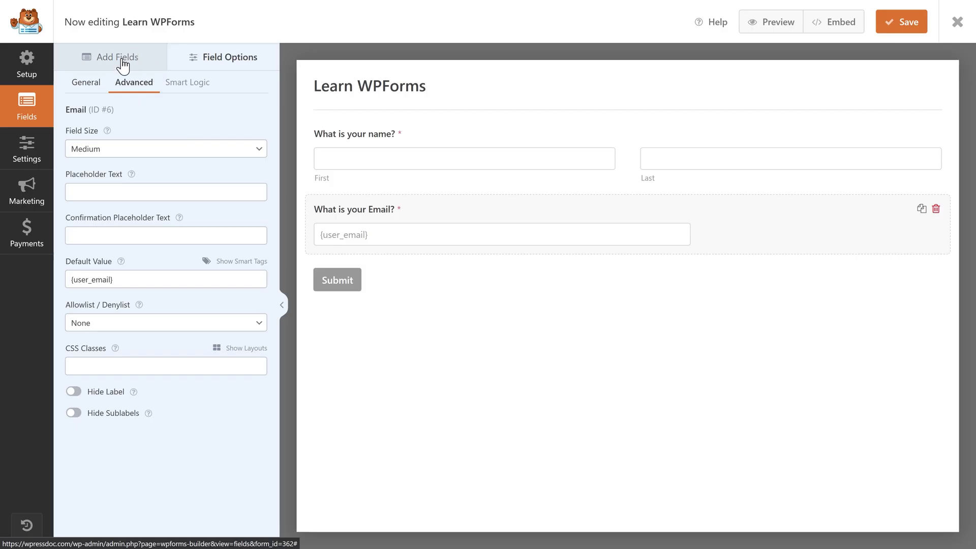
Add a Dropdown labelled "Have you already subscribed?" with choices "Yes of course my man!", "I'm about to" and "What is subscribing?"
click(122, 63)
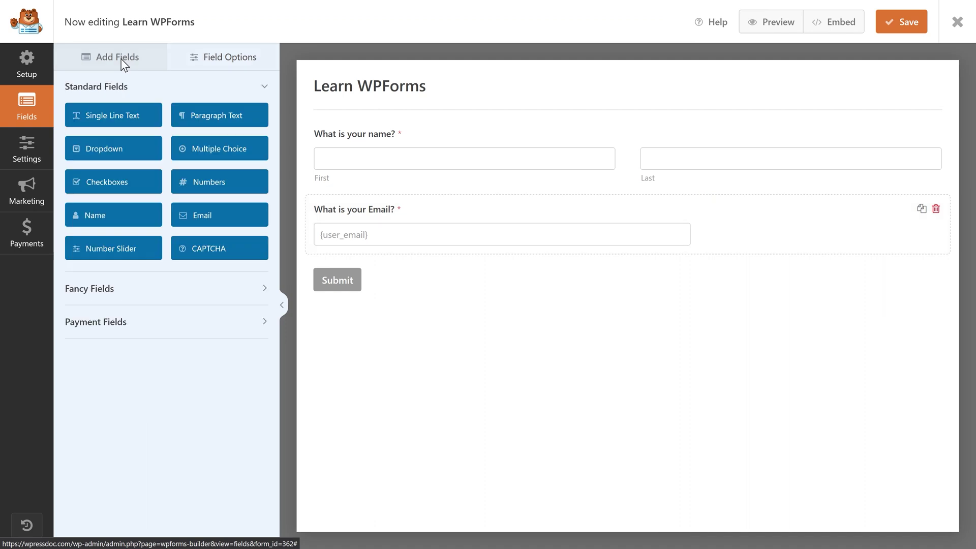
drag(107, 150, 409, 279)
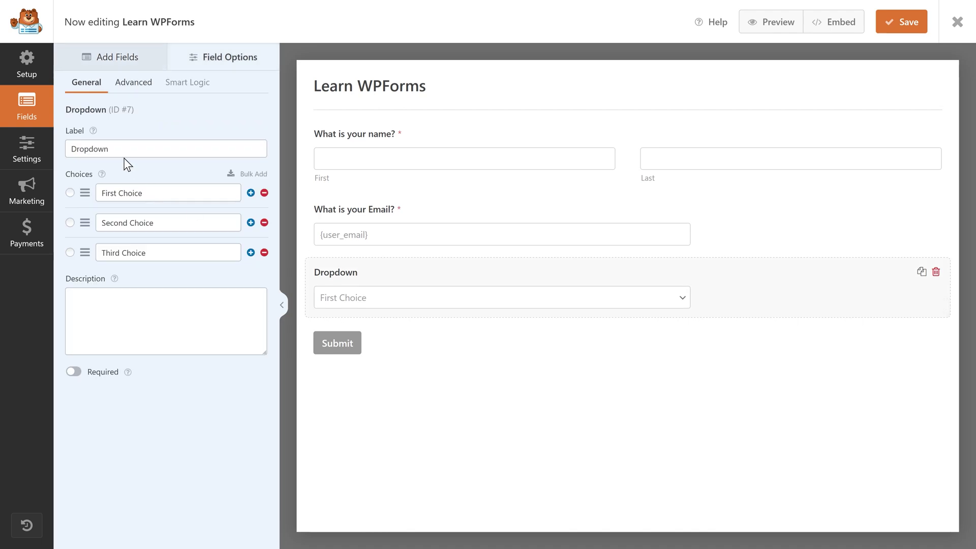
double_click(70, 147)
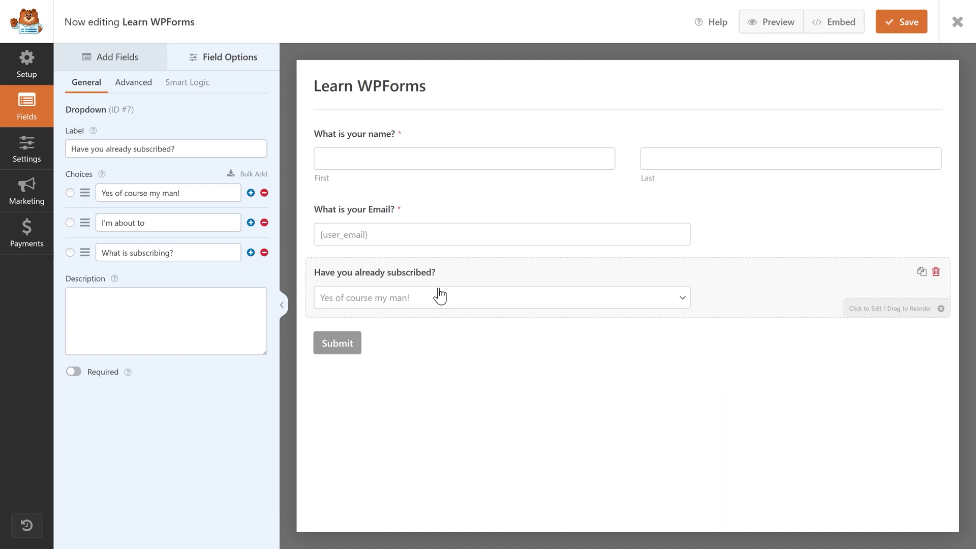
Try Multiple Options Selection on the subscription dropdown and switch it off again
click(139, 84)
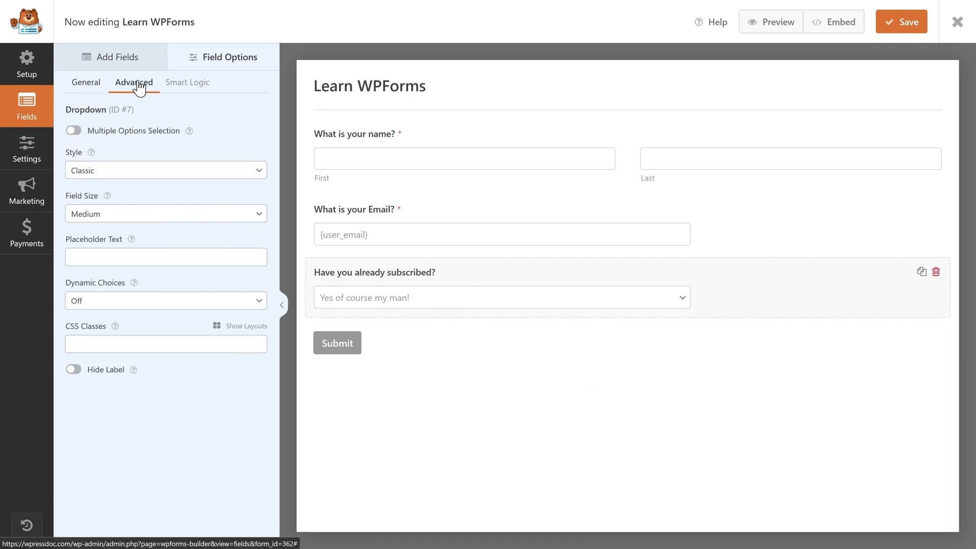
click(74, 132)
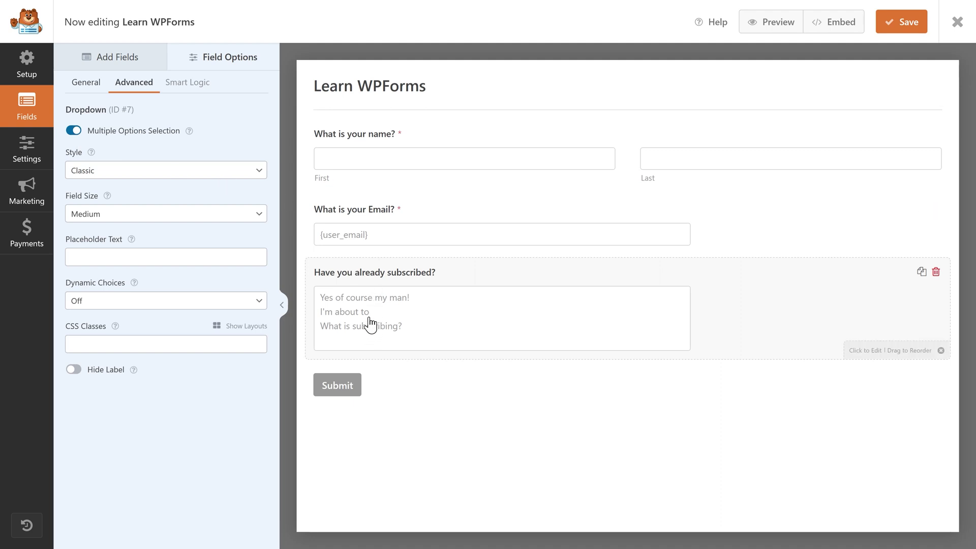
click(74, 131)
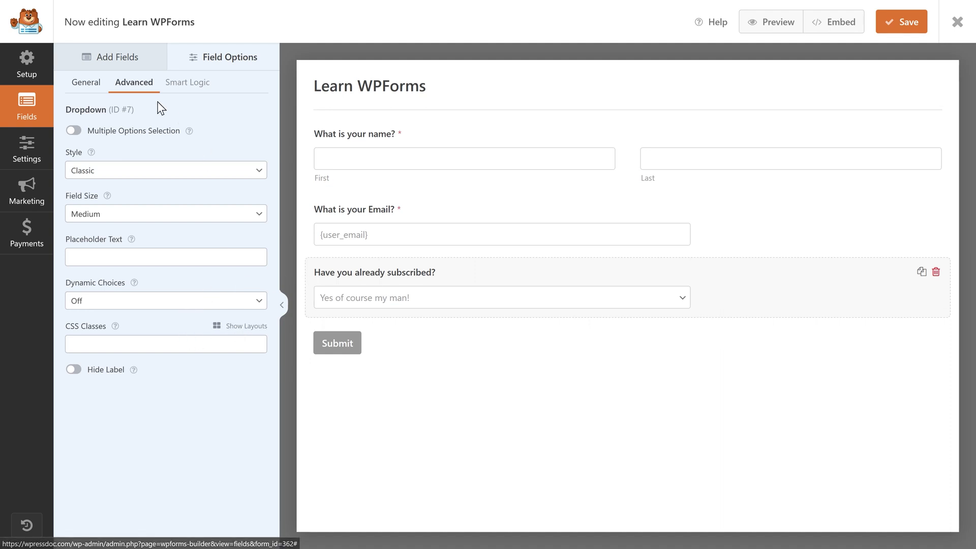
Place the subscription dropdown in the second column of the two-column layout (wpforms-one-half)
click(242, 327)
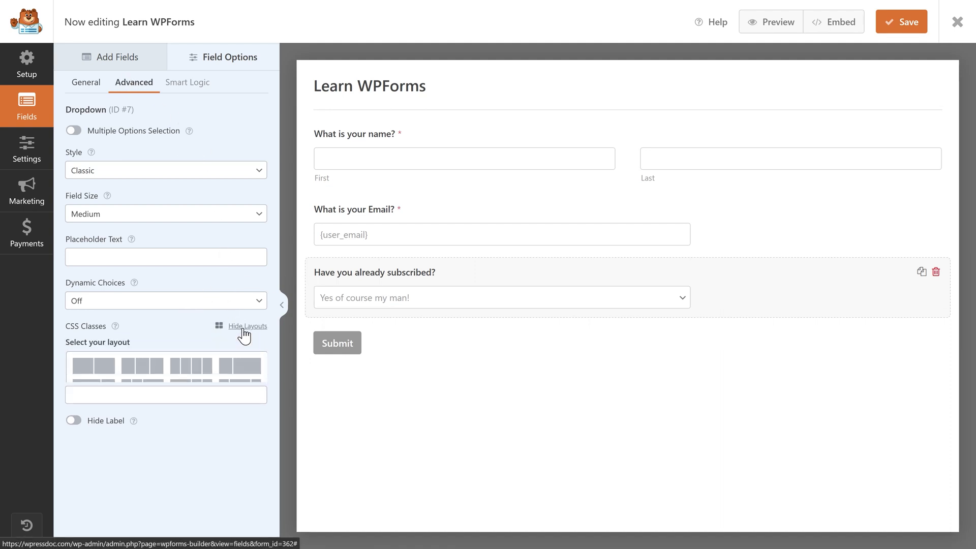
click(98, 376)
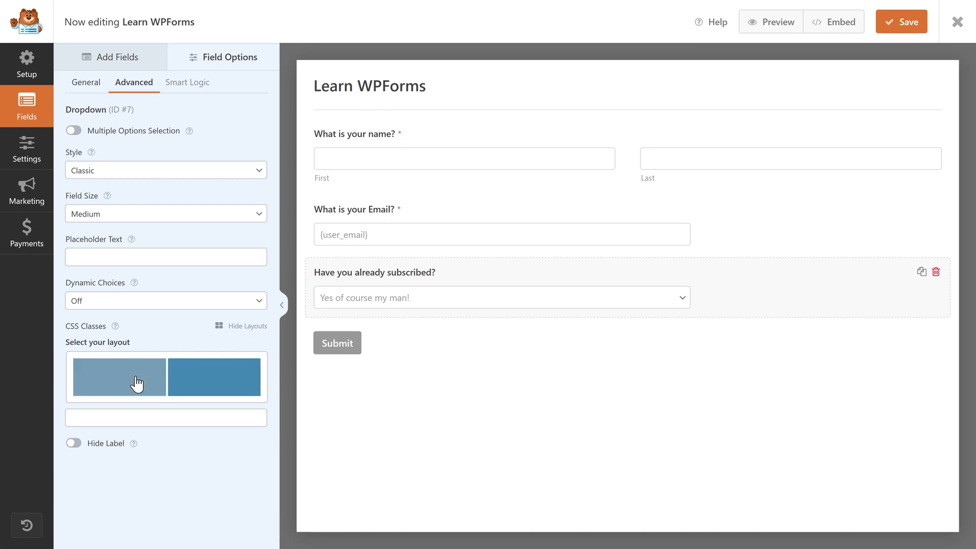
click(209, 377)
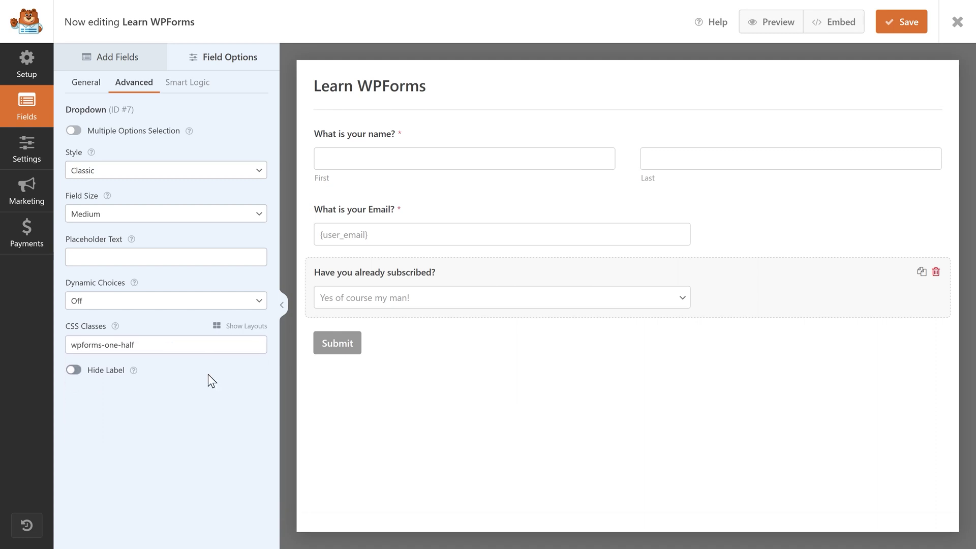
Place the Email field in the first column of the two-column layout (wpforms-one-half wpforms-first)
click(356, 209)
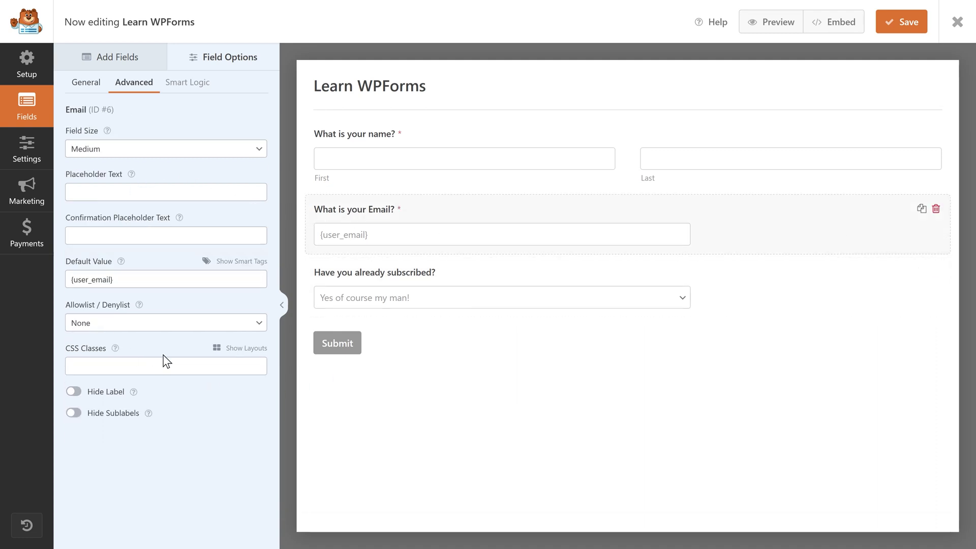
click(239, 349)
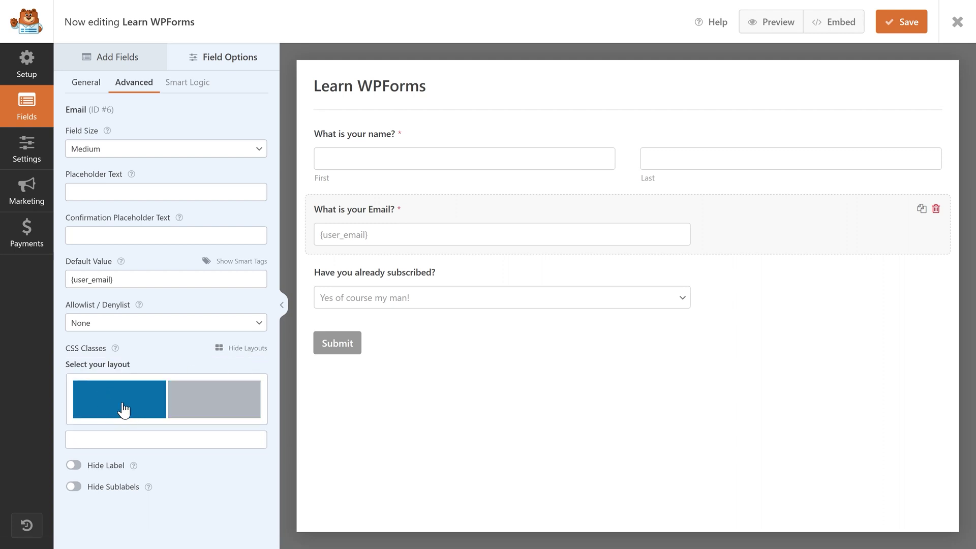
click(123, 409)
Save the form and examine the layout and widths of the Email and subscription fields in the preview
click(900, 22)
click(773, 23)
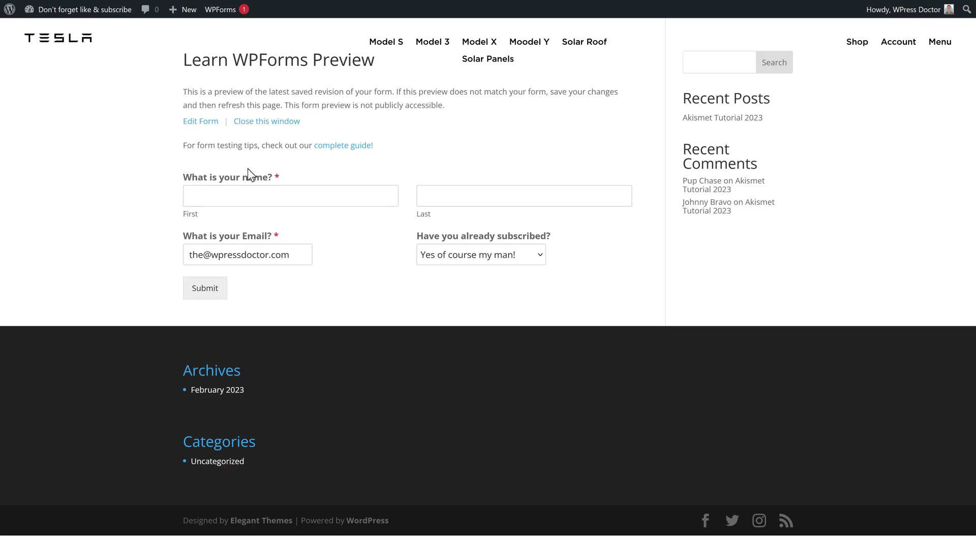
double_click(458, 237)
click(514, 274)
click(539, 264)
click(574, 267)
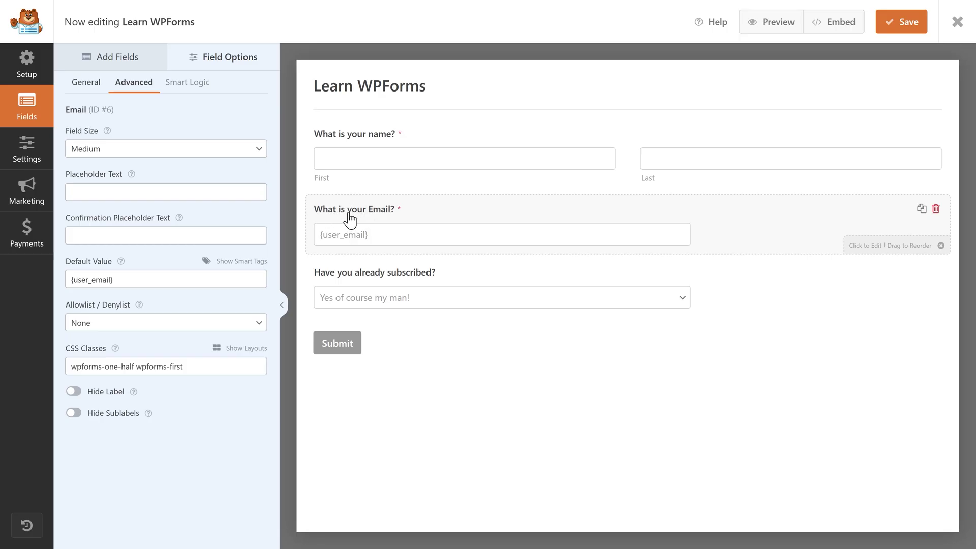
Set the field size of both the Email field and the subscription dropdown to Large
click(104, 150)
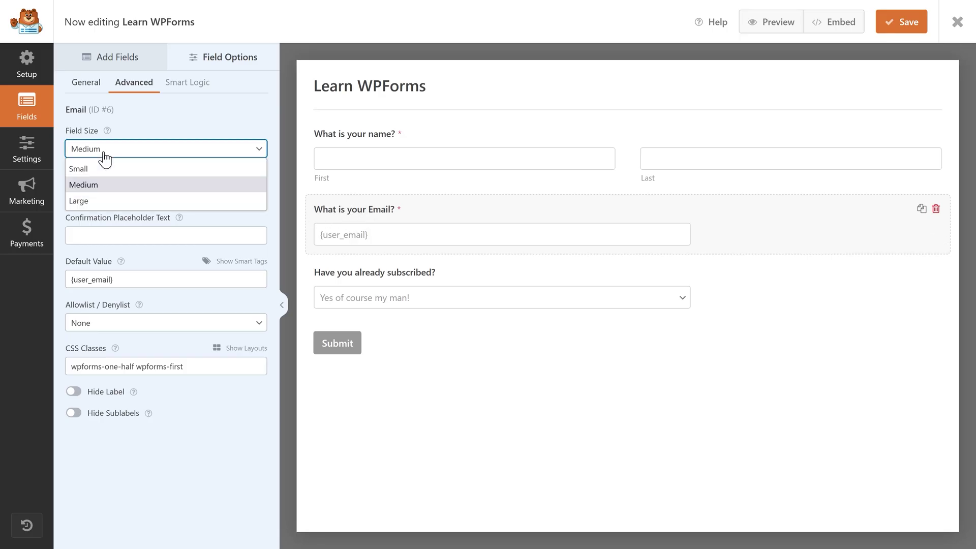
click(91, 201)
click(435, 307)
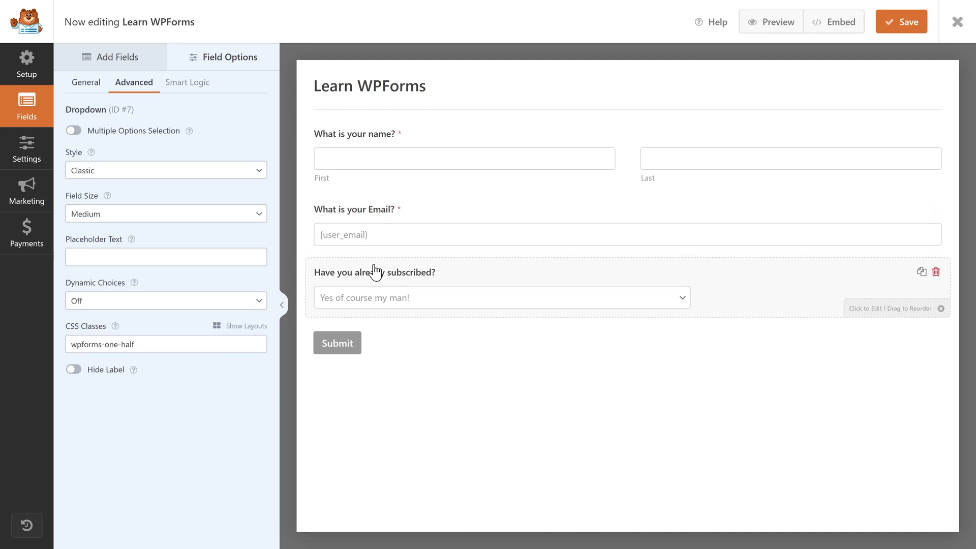
click(111, 213)
click(100, 264)
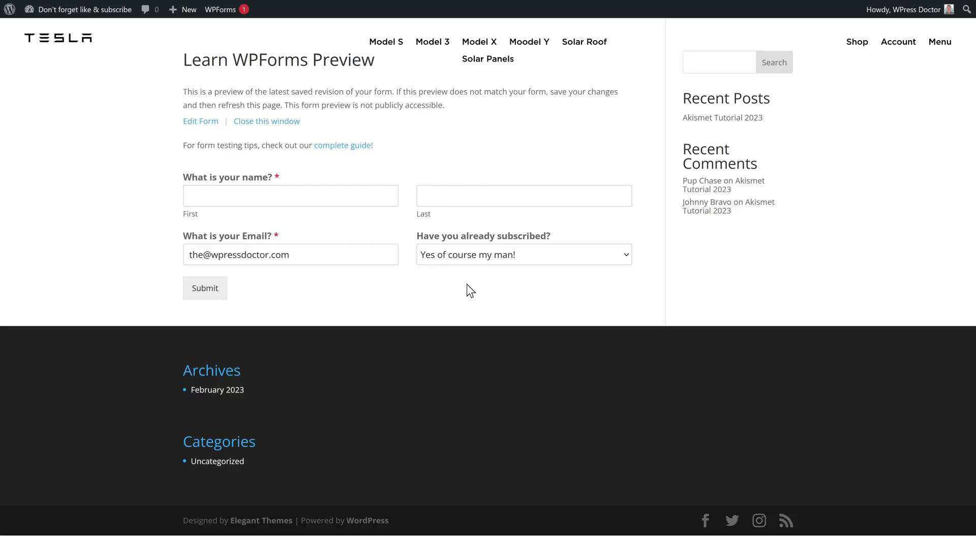
Add a Checkboxes field labelled "What do want to see more?" with choices "WPForms tutorials", "Divi Tutorials" and "Elementor Tutorials"
click(112, 59)
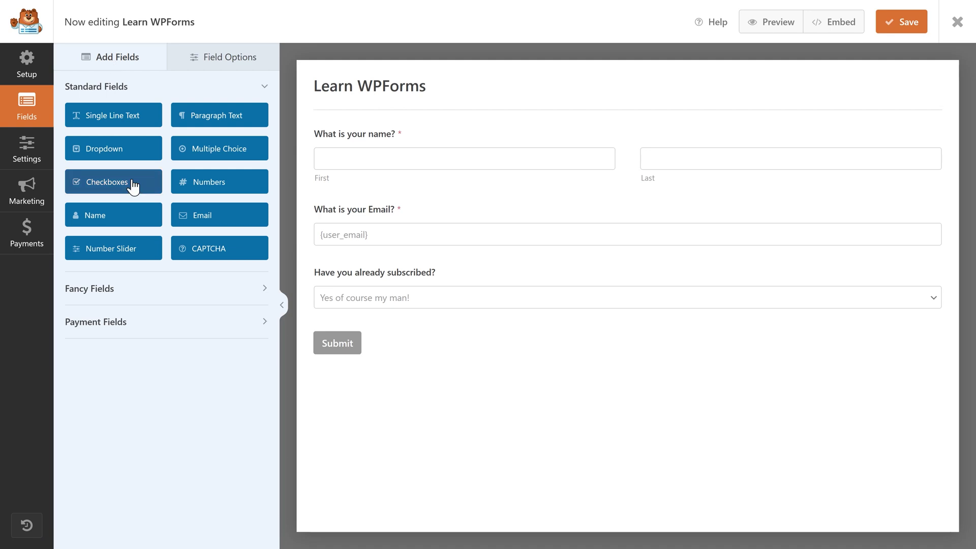
drag(126, 185, 389, 341)
click(348, 342)
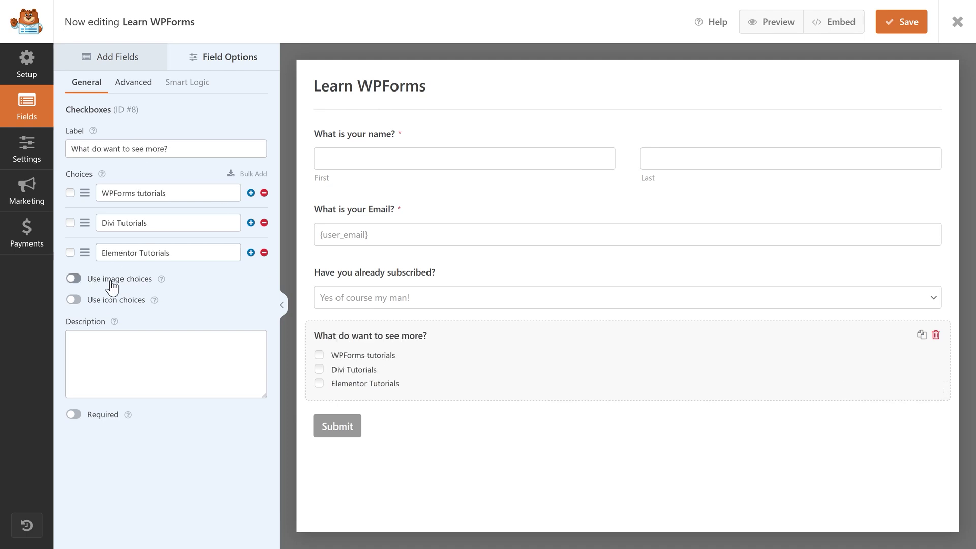
Enable image choices for the checkboxes and assign the sullie-alt bear, Divi logo and Elementor logo to their matching choices
click(111, 287)
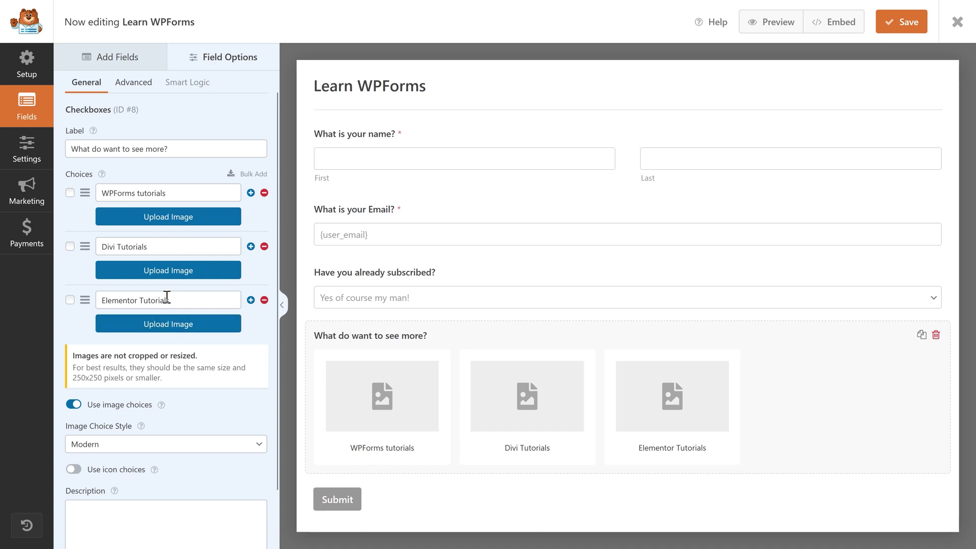
click(166, 219)
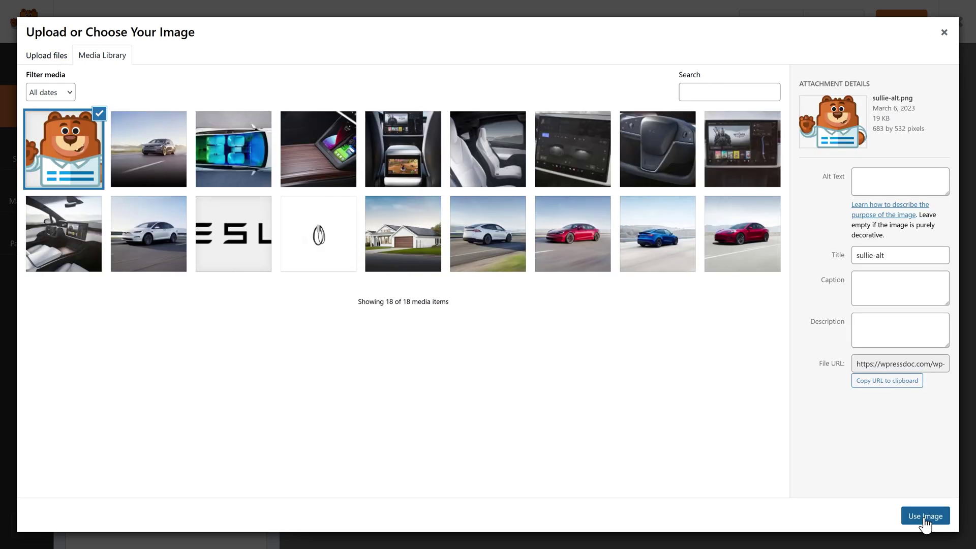
click(925, 516)
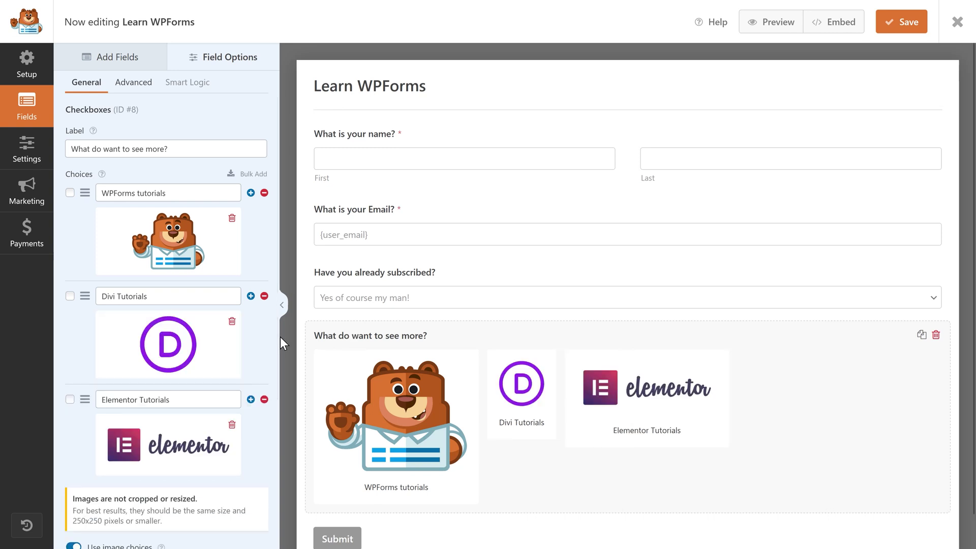
middle_click(148, 396)
scroll(156, 371, up, 2)
drag(93, 438, 195, 452)
double_click(77, 460)
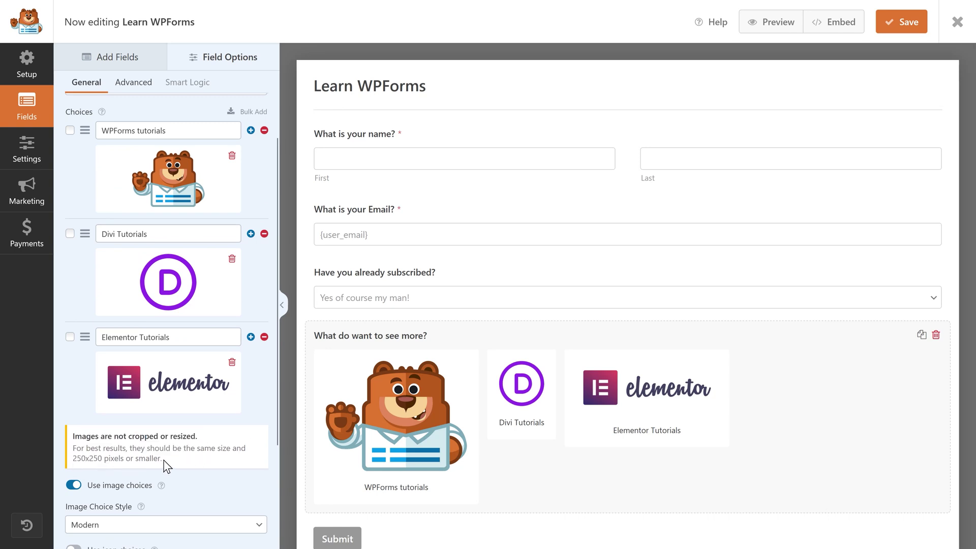
Try the Classic and None image choice styles on the checkboxes, and return to Modern
scroll(174, 457, down, 3)
click(84, 366)
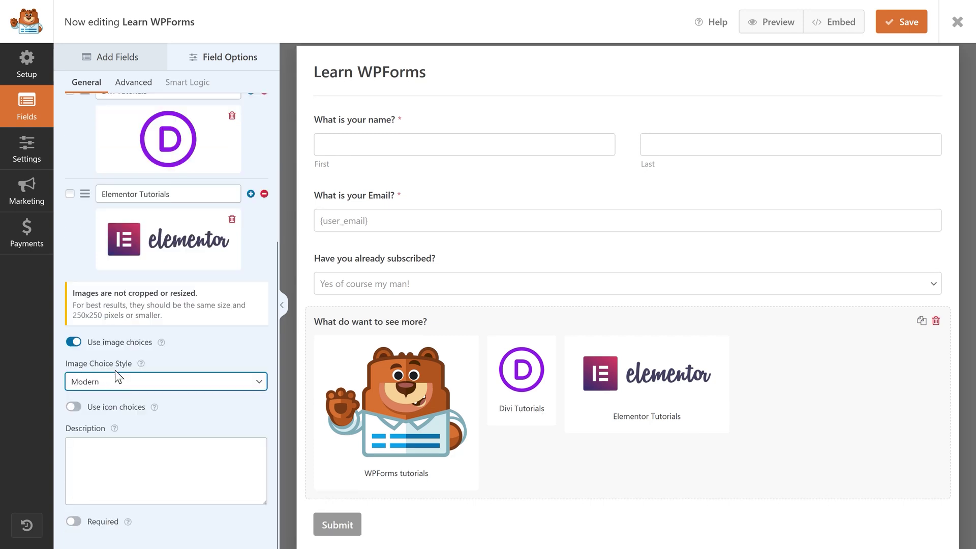
click(140, 386)
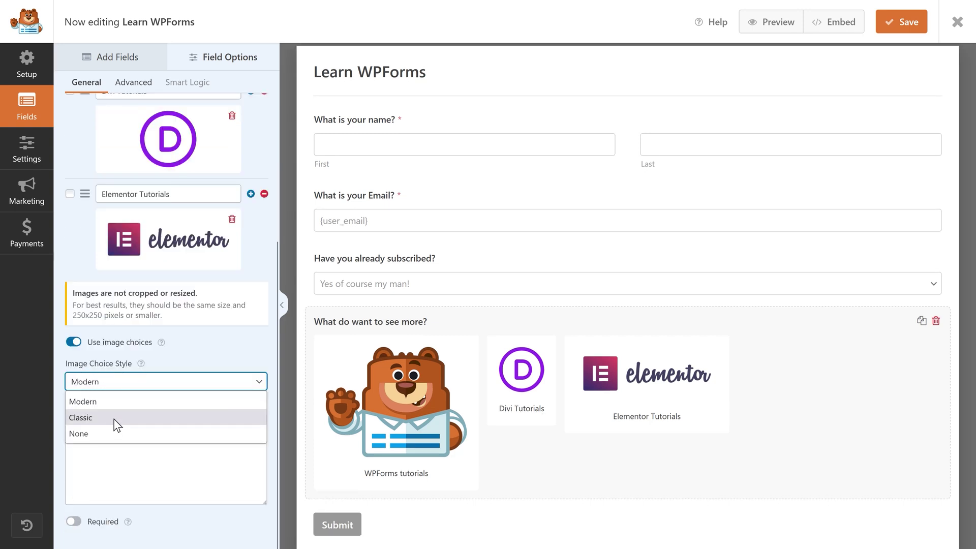
click(117, 418)
click(124, 393)
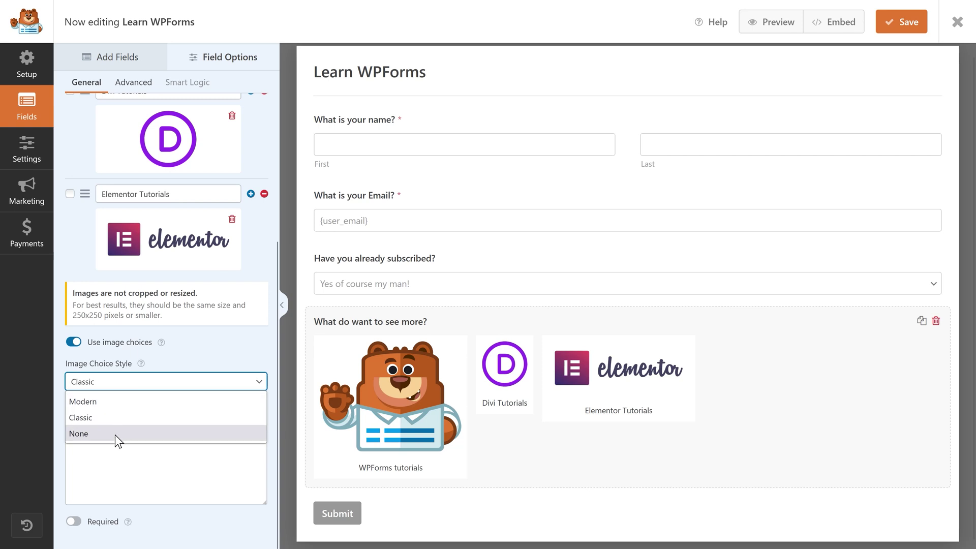
click(115, 435)
click(115, 386)
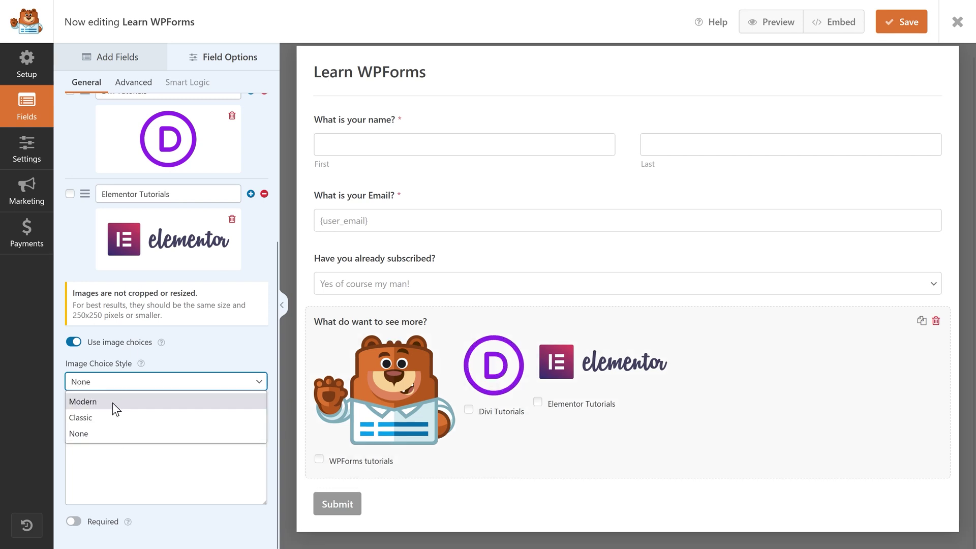
click(114, 401)
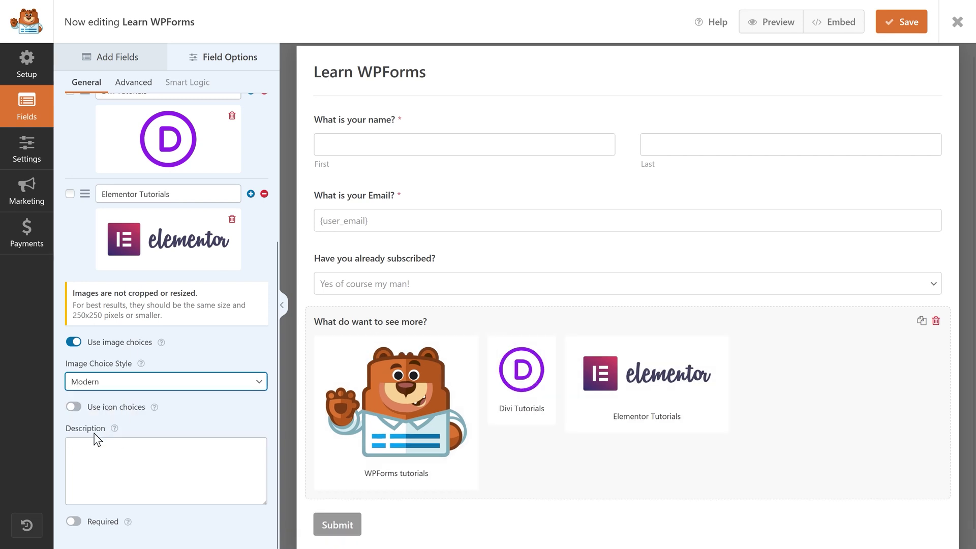
Enable icon choices for the checkboxes and install the required icon library
click(74, 408)
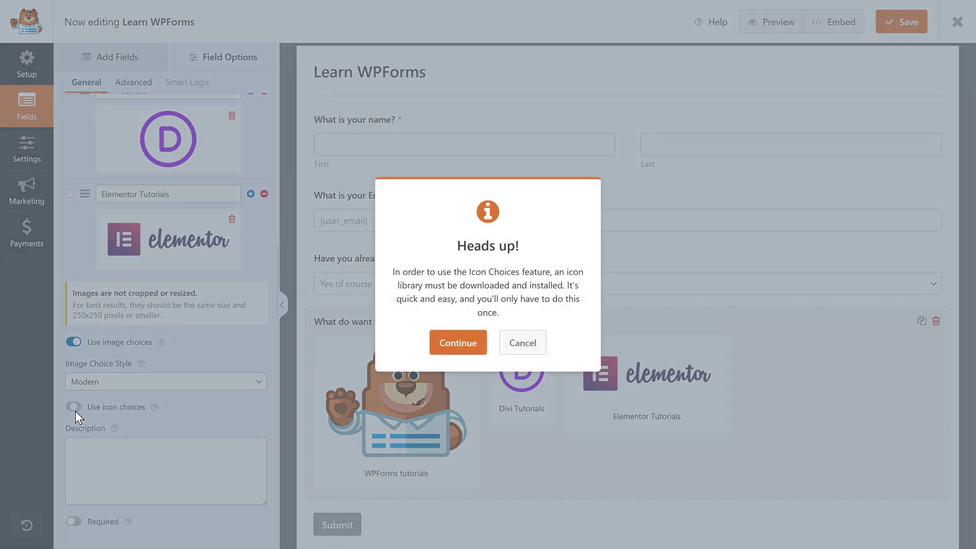
click(464, 346)
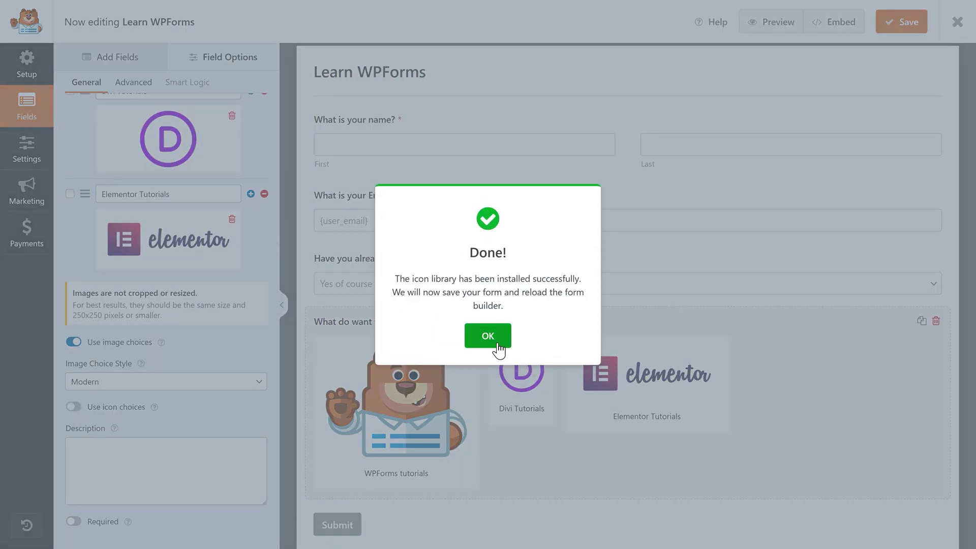
click(496, 344)
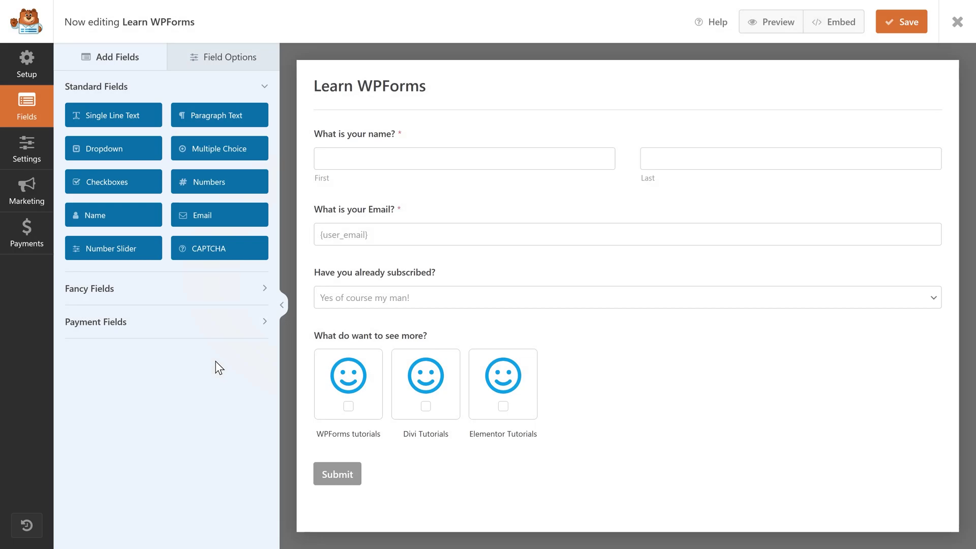
Assign the icons heart, image and adn to the WPForms, Divi and Elementor choices
click(418, 373)
scroll(240, 267, up, 3)
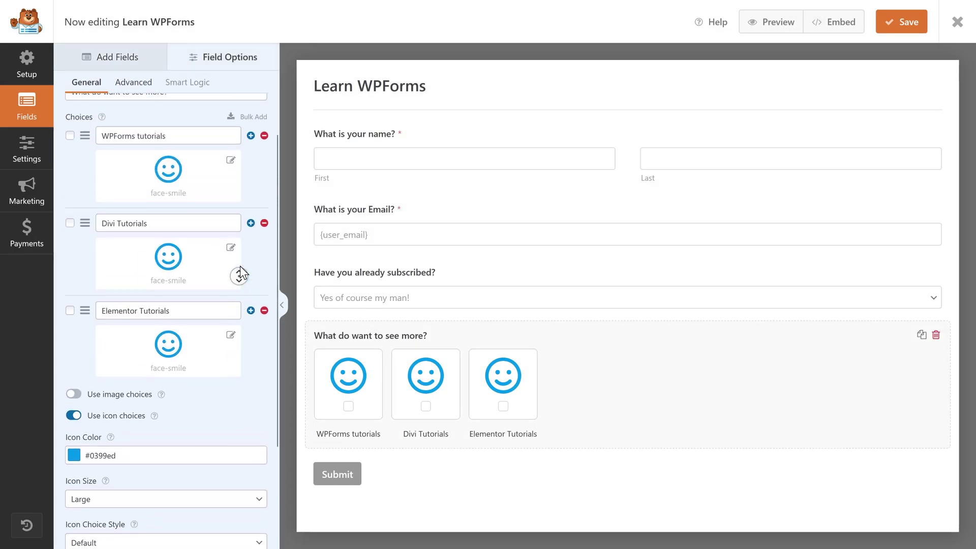
click(176, 203)
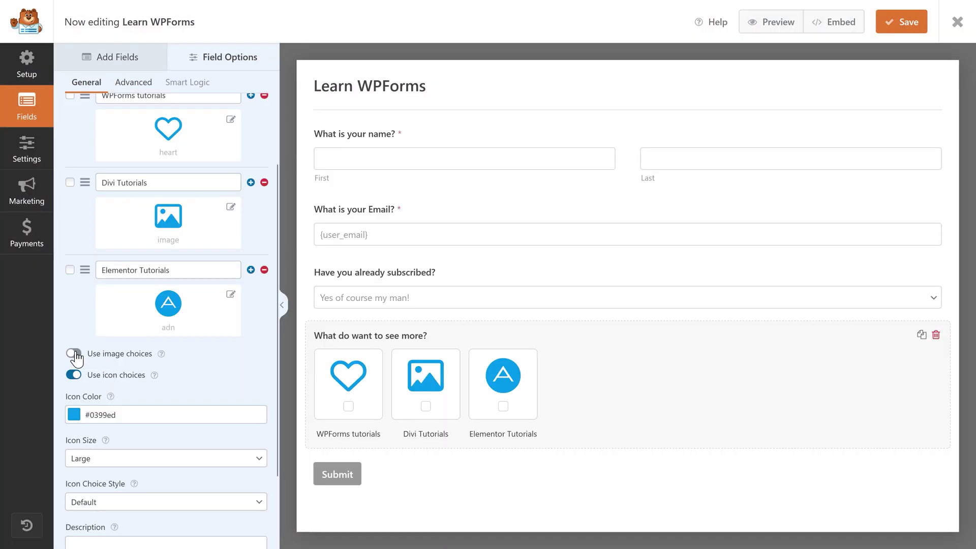
Switch the checkboxes back to image choices and make the field required
click(74, 354)
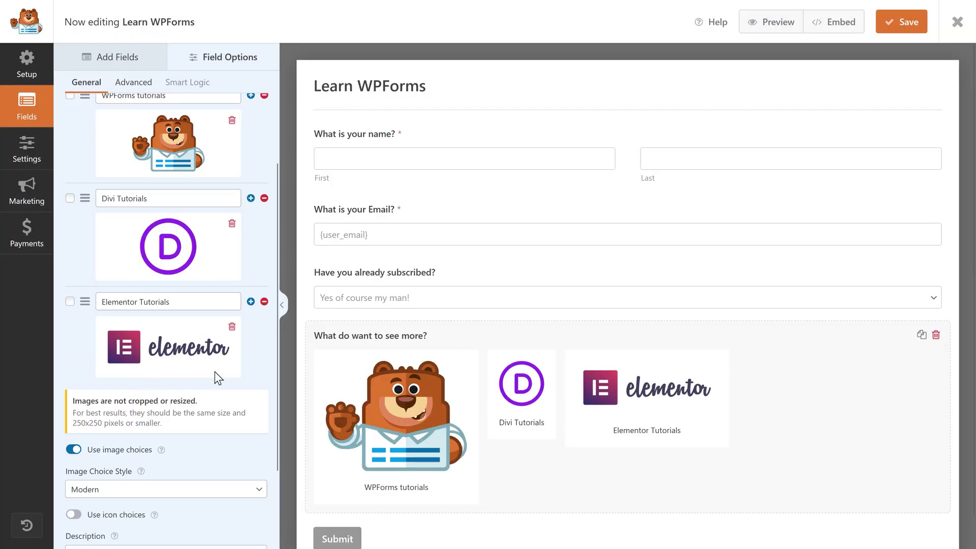
middle_click(255, 353)
scroll(256, 352, down, 2)
click(74, 522)
click(73, 522)
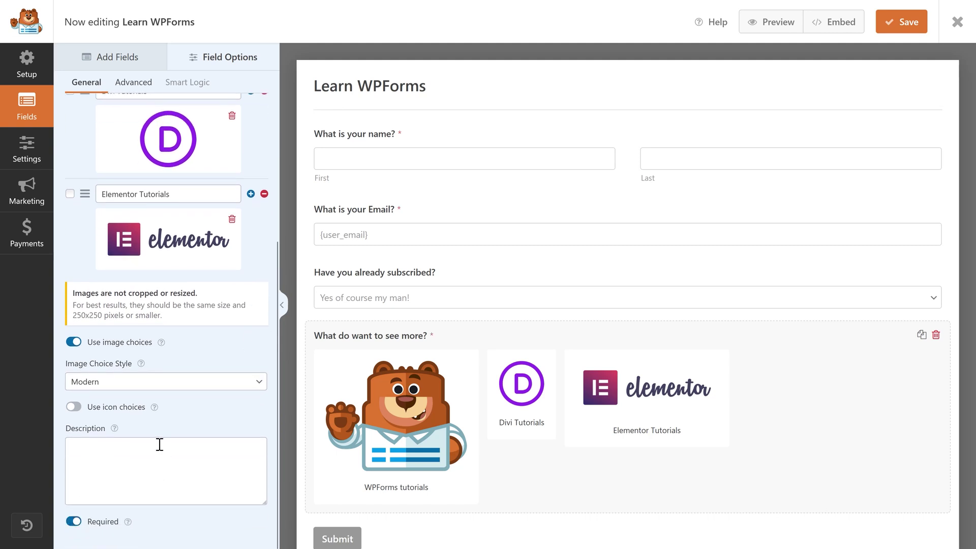
Randomize the order of the checkbox choices and examine the result in the form preview
click(134, 84)
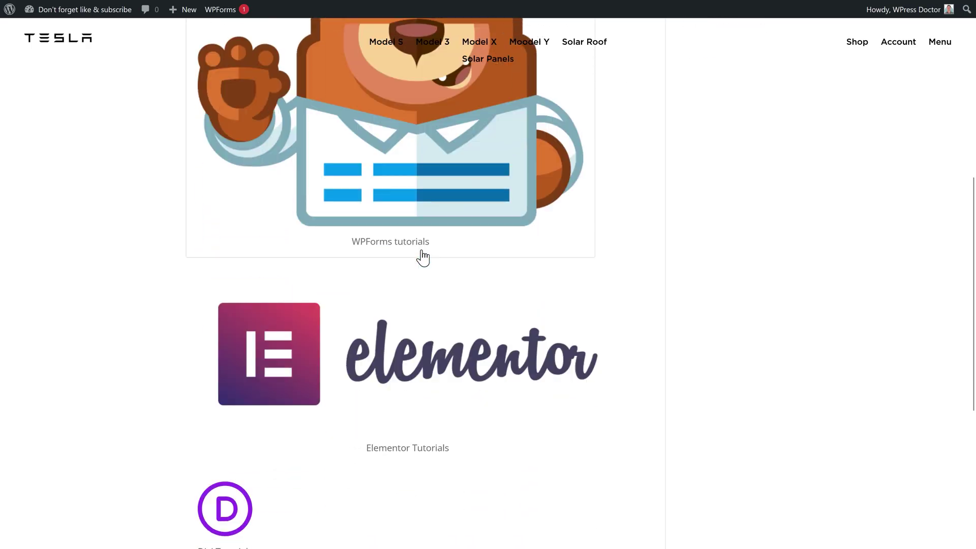
scroll(423, 257, down, 3)
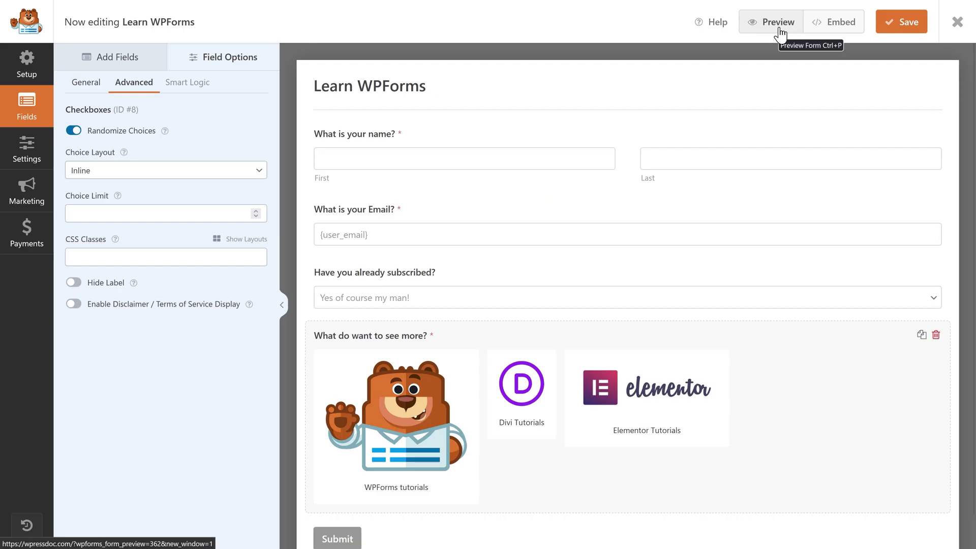
click(776, 28)
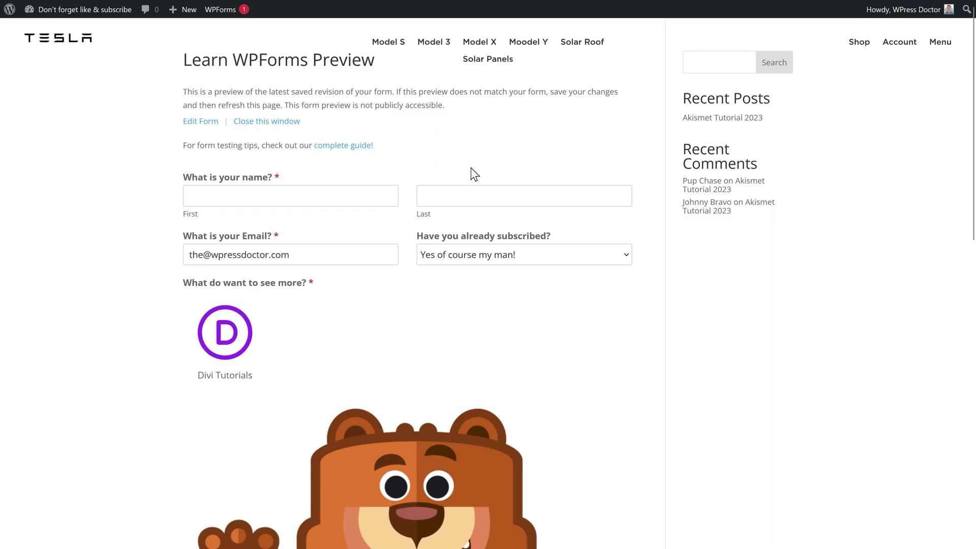
scroll(466, 174, down, 3)
middle_click(321, 206)
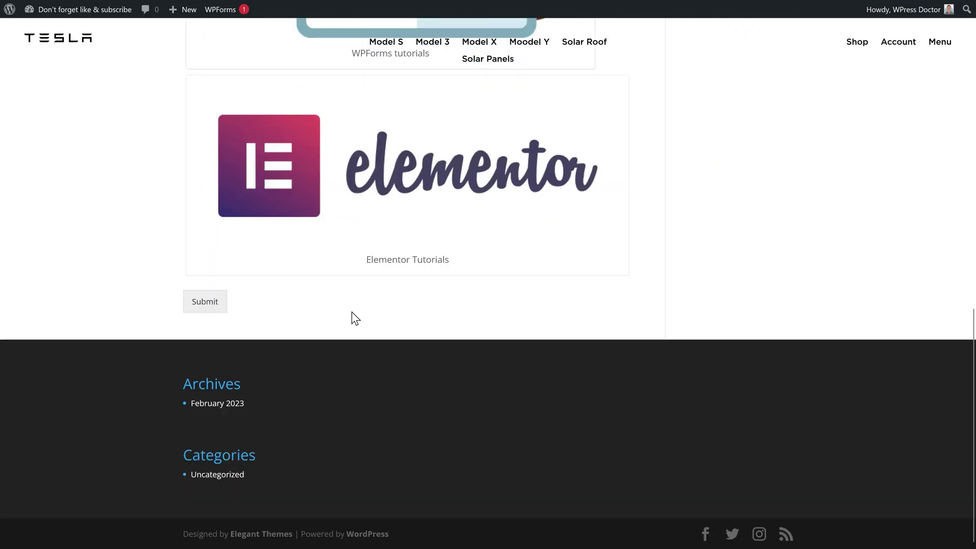
middle_click(373, 300)
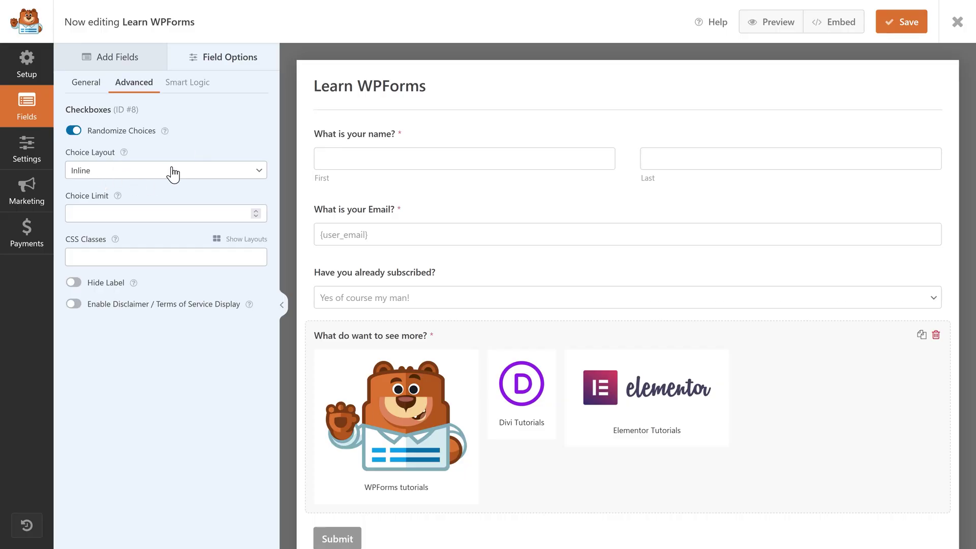
Set the checkboxes' choice layout to Three Columns, after trying one and two columns, and the choice limit to 2
click(170, 173)
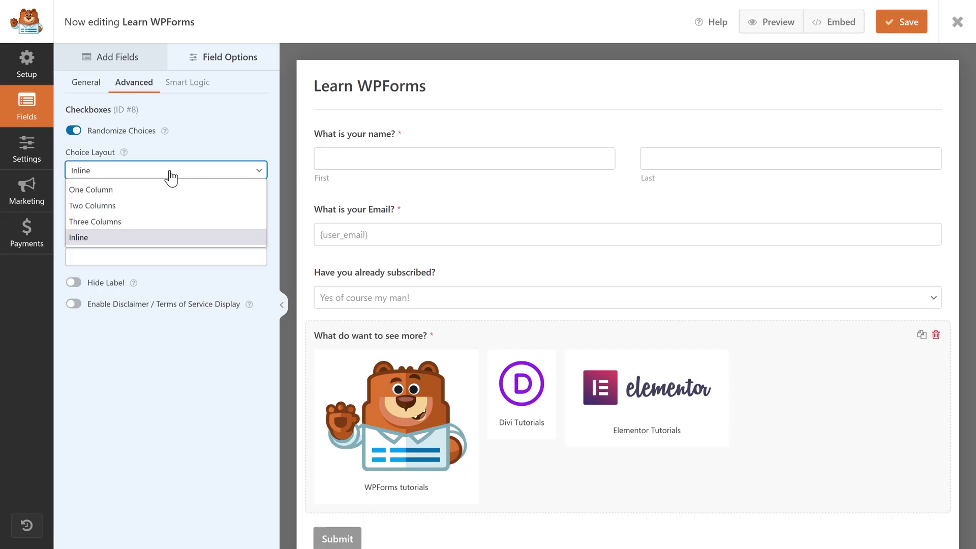
click(155, 190)
click(146, 174)
click(144, 205)
click(143, 174)
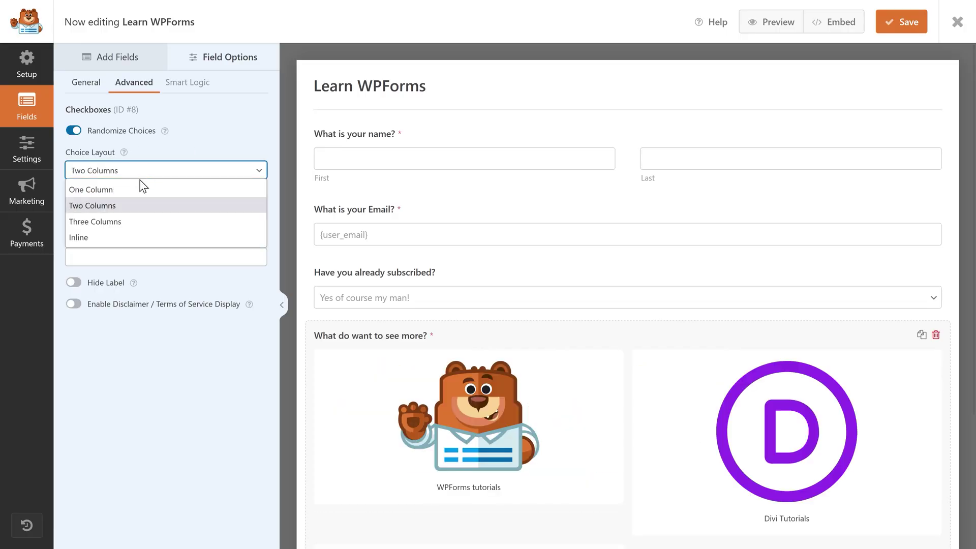
click(137, 222)
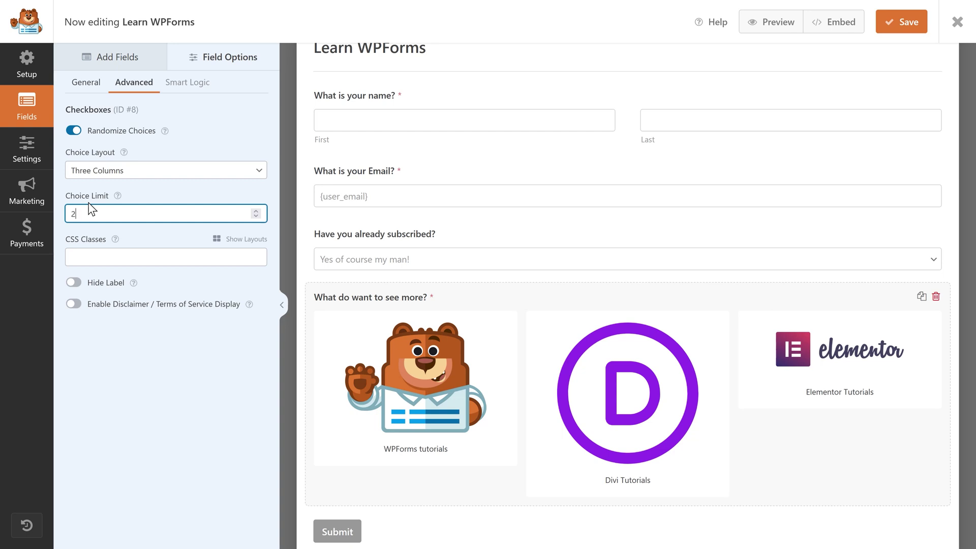
click(142, 288)
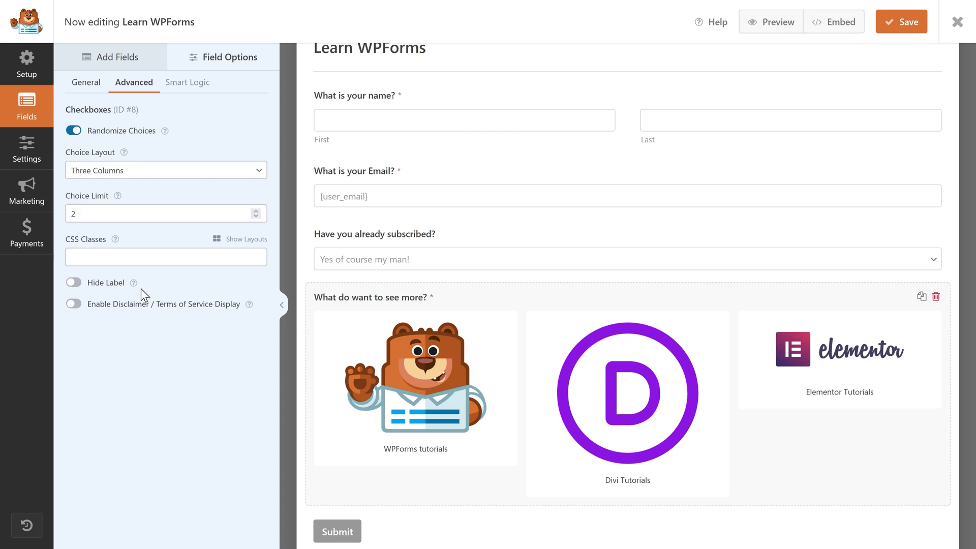
Try hiding the checkboxes' label and enabling the disclaimer / terms of service display, and turn both options off again
click(73, 283)
click(74, 283)
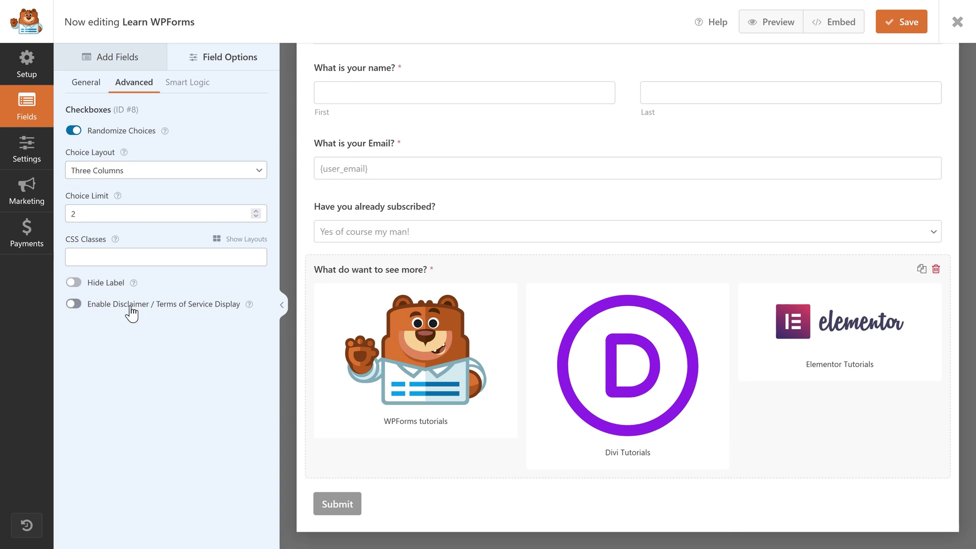
click(128, 309)
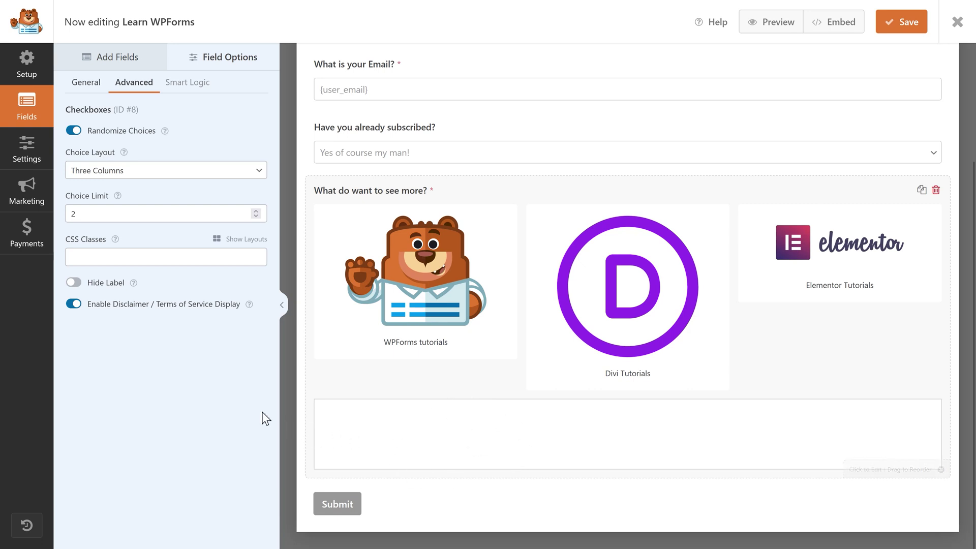
click(121, 308)
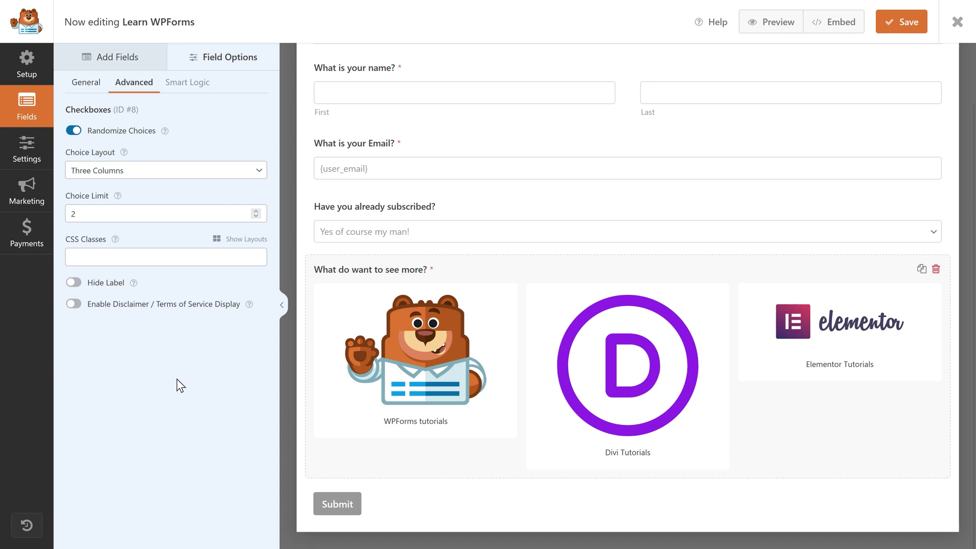
Add a Number Slider field below the checkboxes, labelled "Give this awesome tutorial a score 1-10!"
click(121, 57)
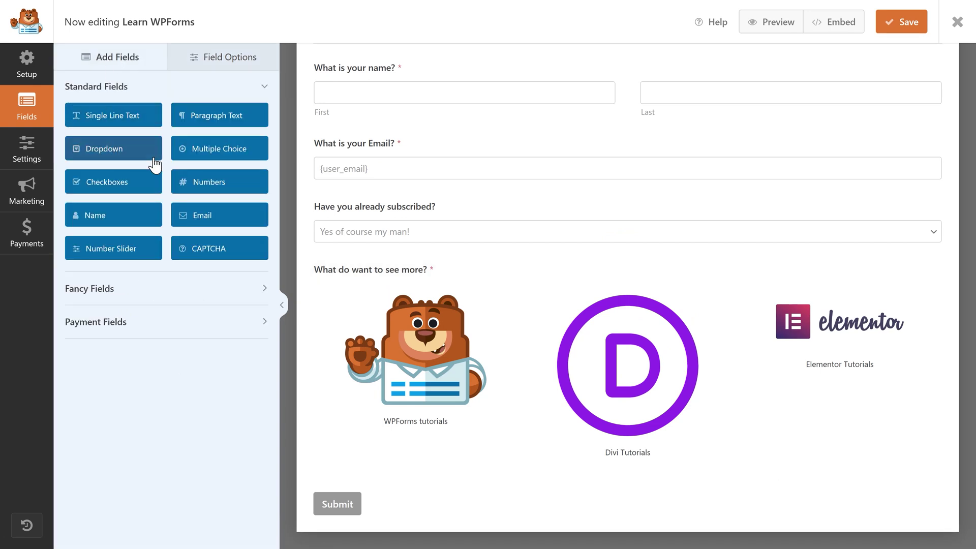
drag(112, 251, 399, 481)
click(398, 442)
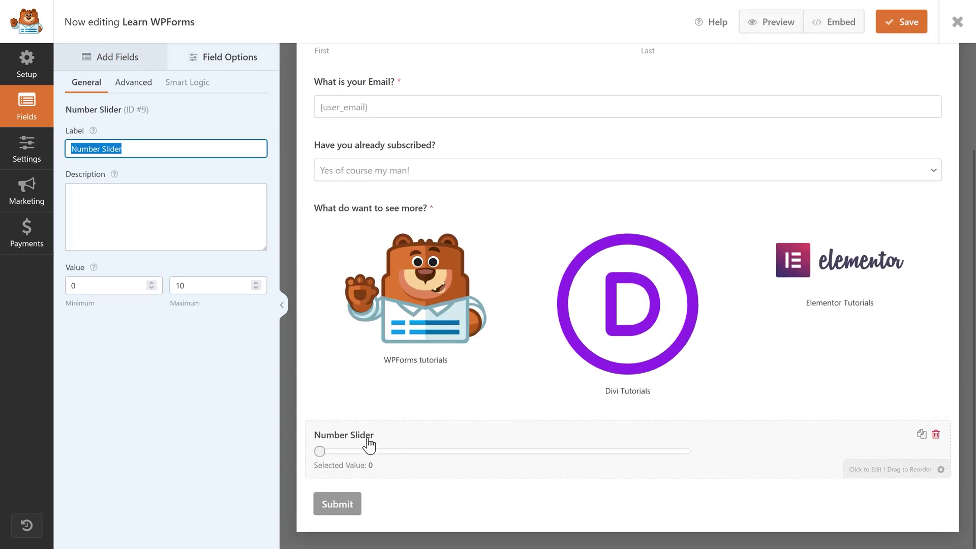
text(Give this awesome tutorial a score 1-10!)
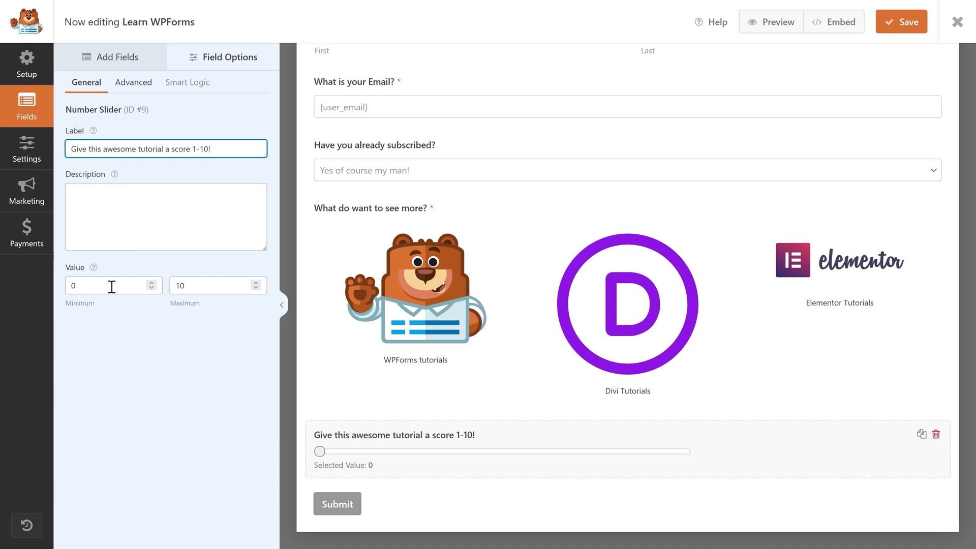
click(188, 236)
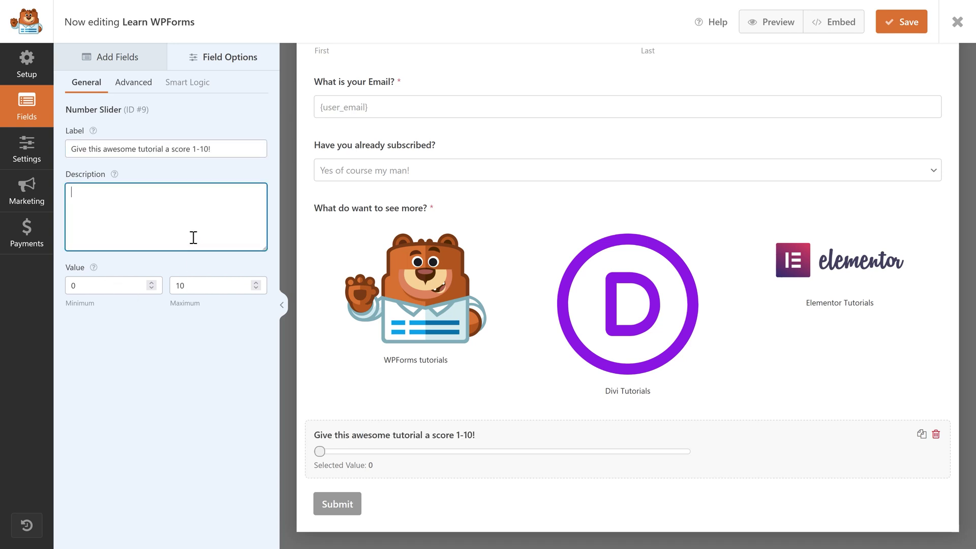
Set the number slider's default value to 8 and its increment to 0.5
click(133, 82)
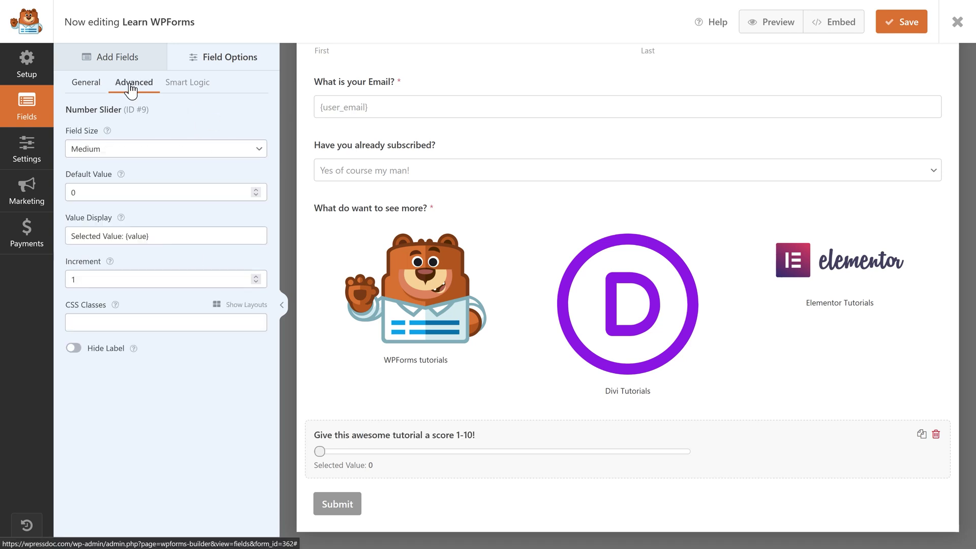
click(90, 191)
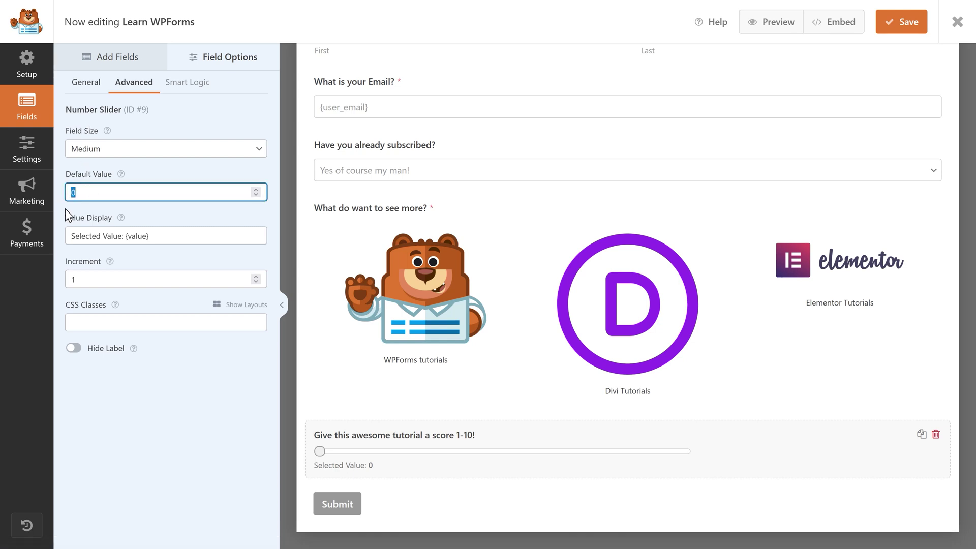
key(ctrl+a)
click(132, 278)
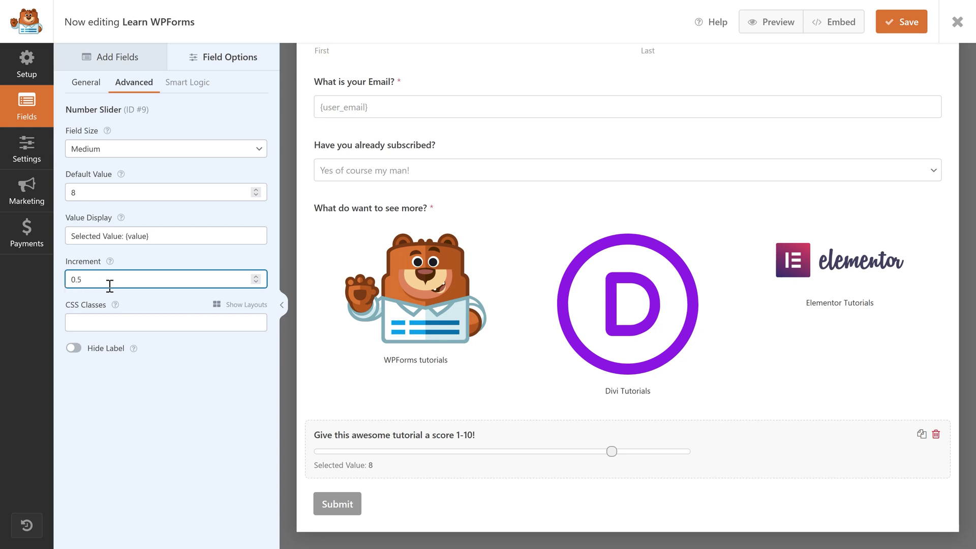
Test the score slider under "Give this awesome tutorial a score 1-10!" in the form preview
key(ctrl+a)
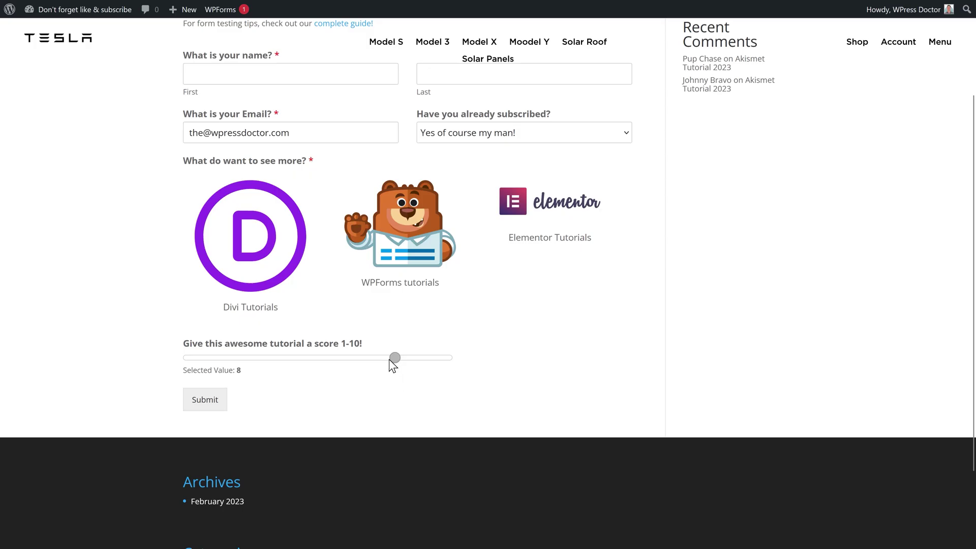
mouse_move(389, 359)
mouse_down()
mouse_move(312, 360)
mouse_move(396, 360)
mouse_up()
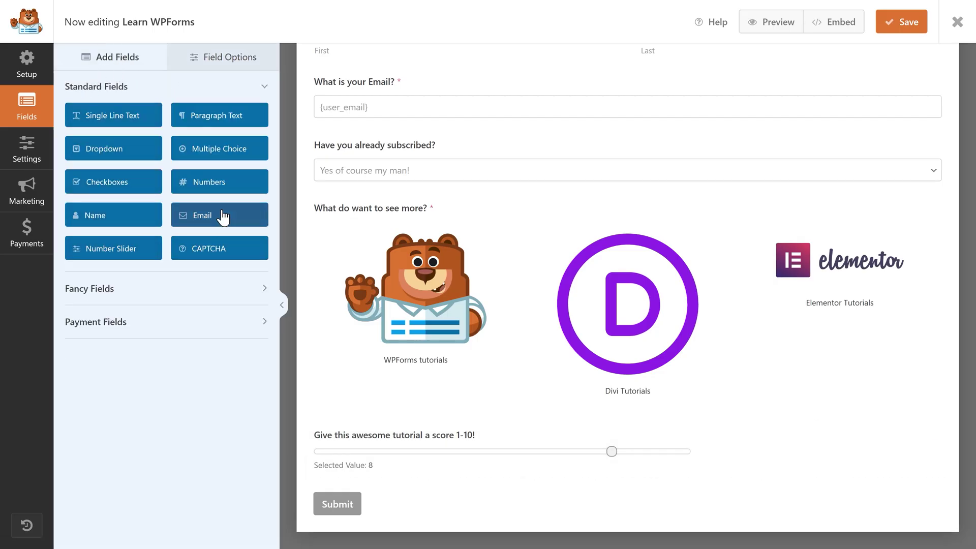
Add a Paragraph Text field below the number slider, label it "Your Question:" and make it required
drag(231, 122, 390, 480)
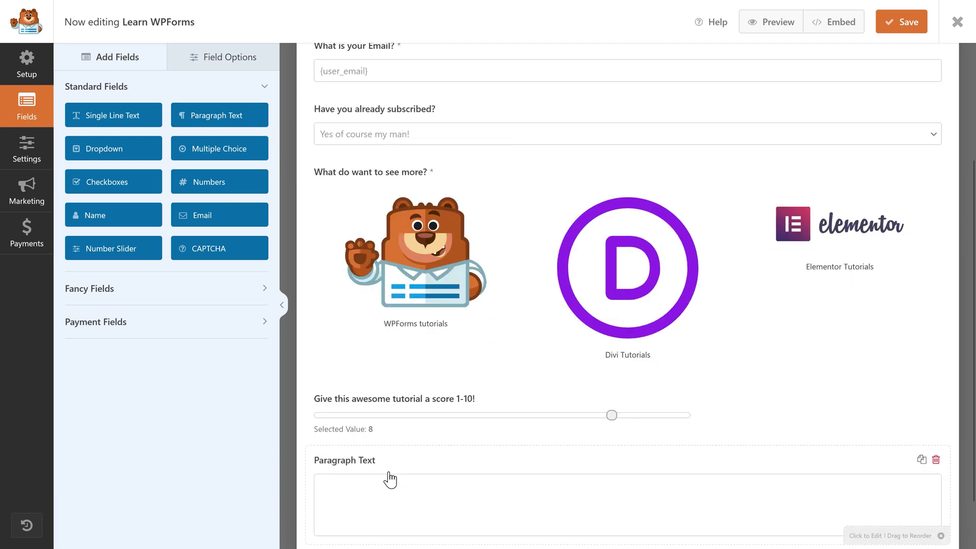
middle_click(528, 387)
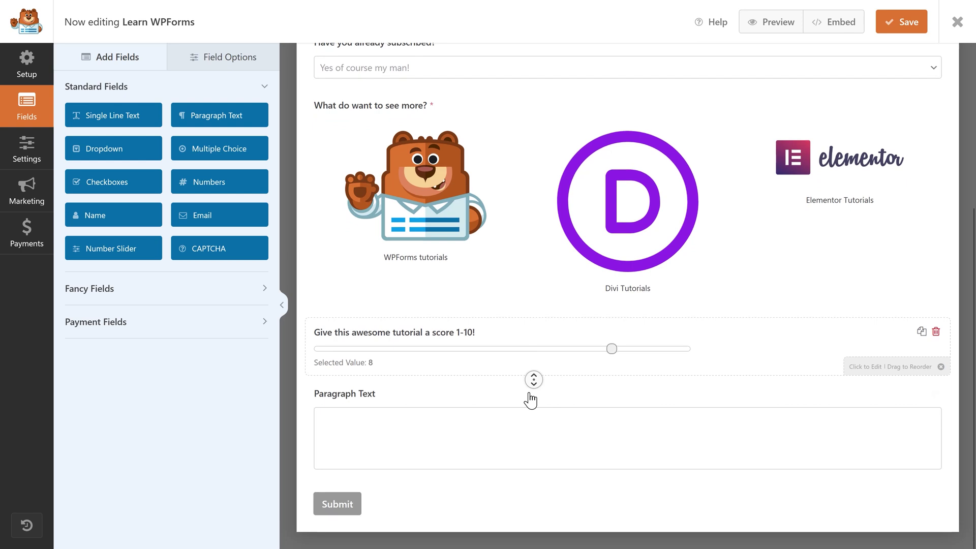
click(378, 406)
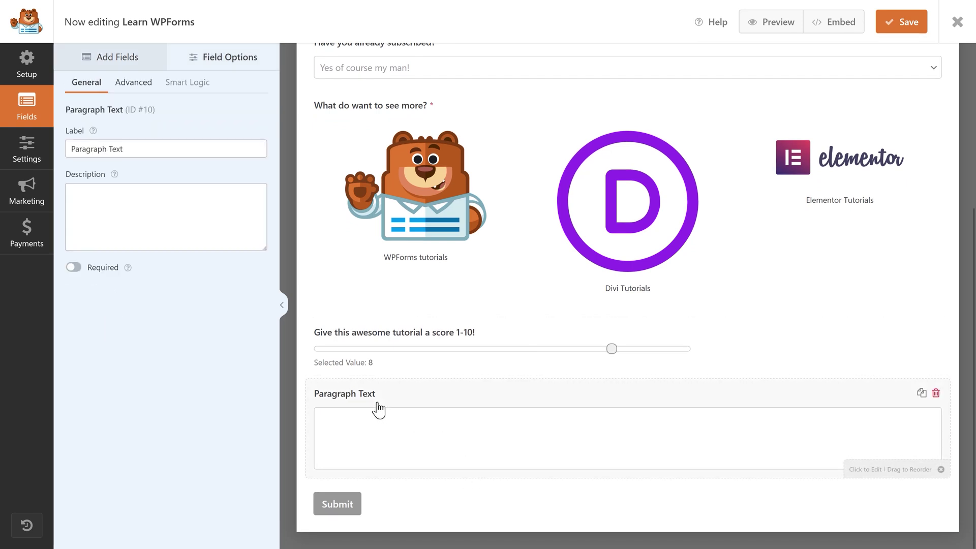
drag(126, 150, 69, 157)
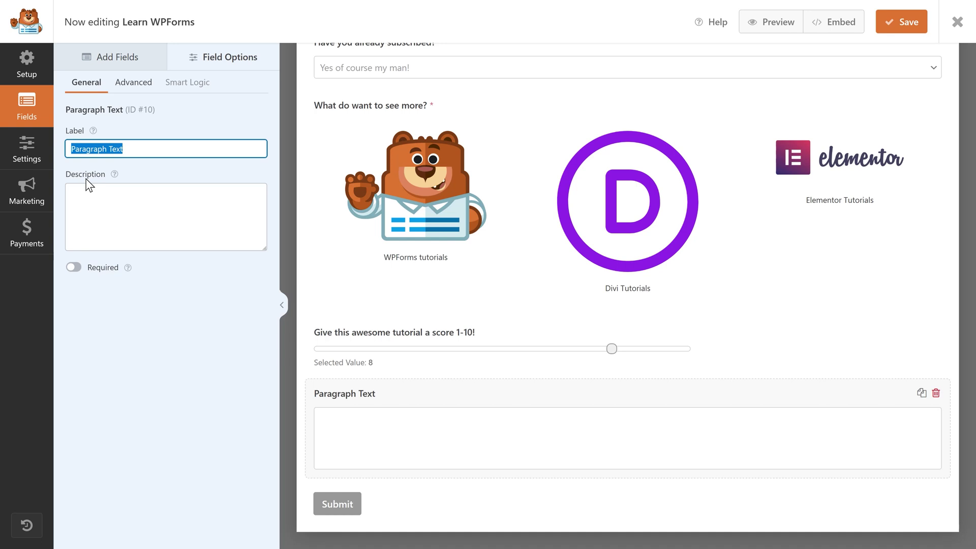
text(Your Question)
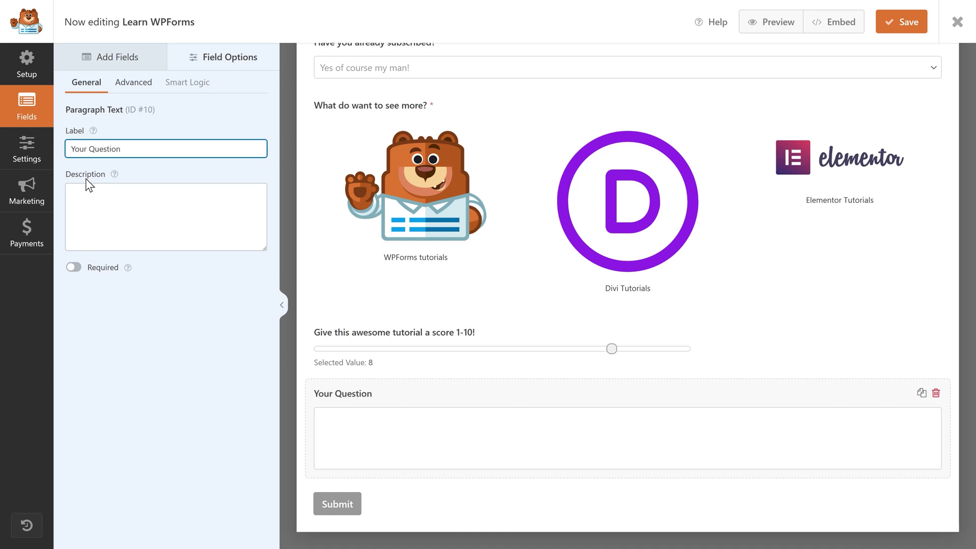
key(BackSpace)
text(:)
click(75, 268)
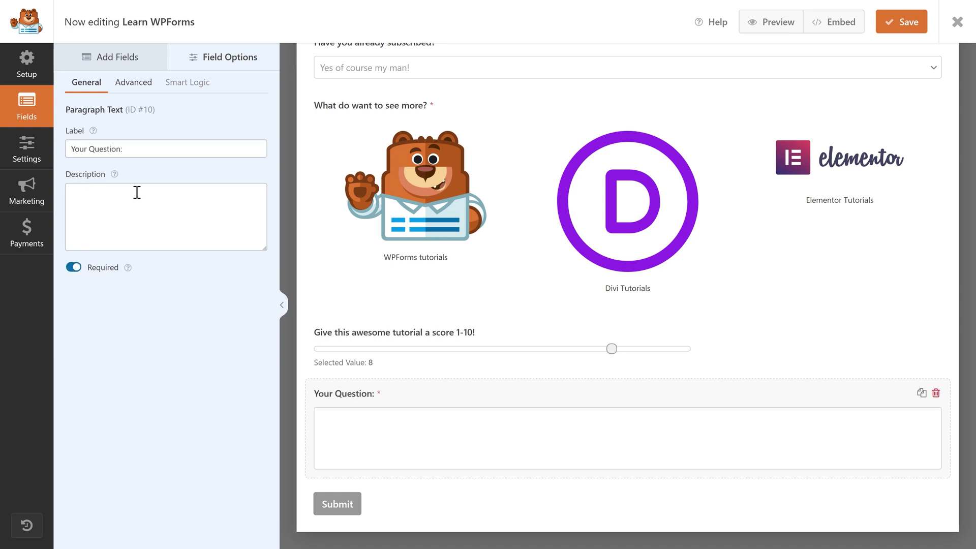
Try the Small field size on the "Your Question:" field and return it to Medium
click(137, 87)
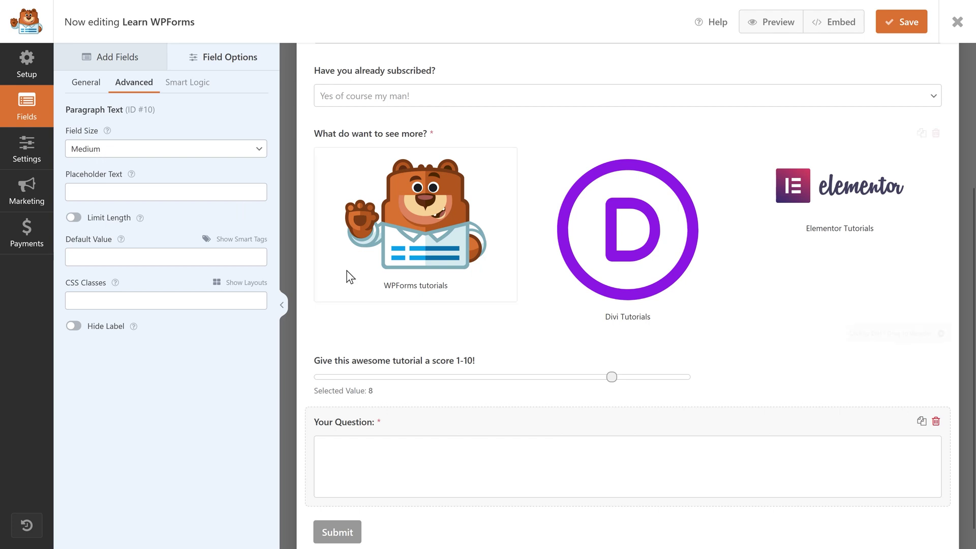
click(124, 149)
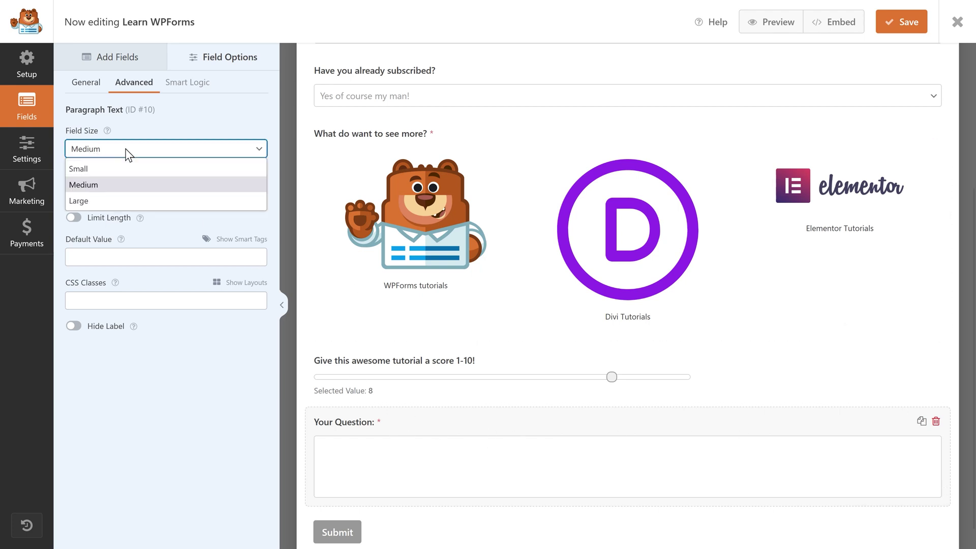
click(114, 167)
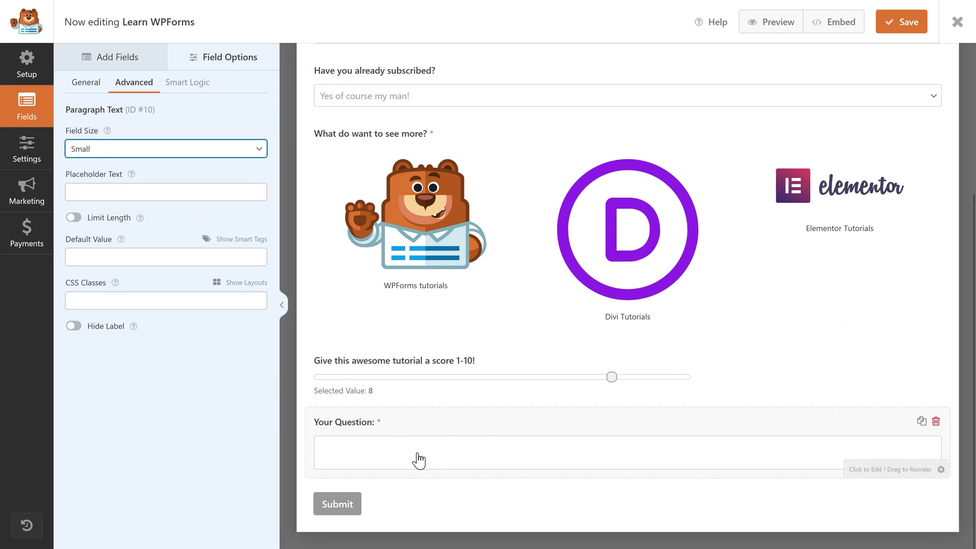
click(108, 151)
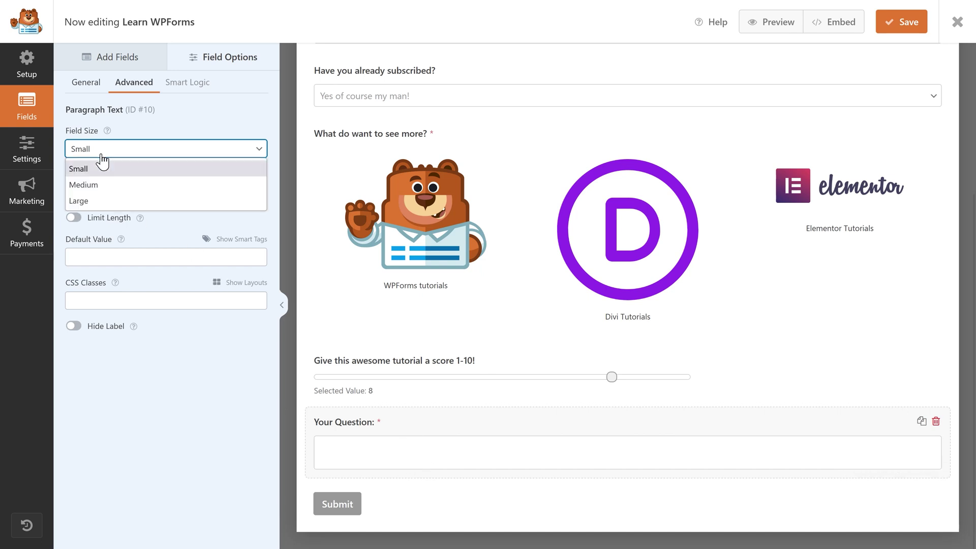
key(Down)
key(Return)
click(109, 153)
click(102, 183)
click(104, 148)
click(108, 184)
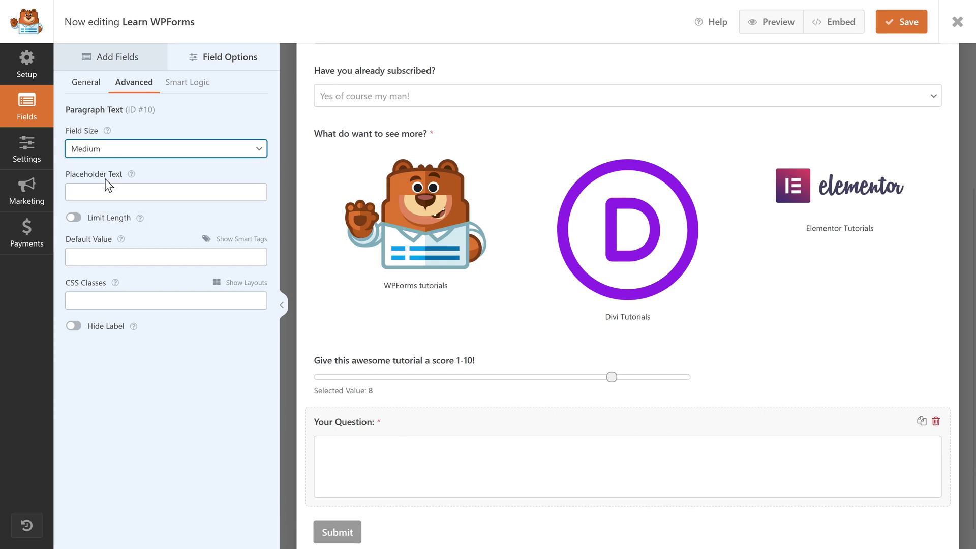
Limit the "Your Question:" field to 500 characters, and try hiding its label before showing it again
click(74, 217)
click(77, 244)
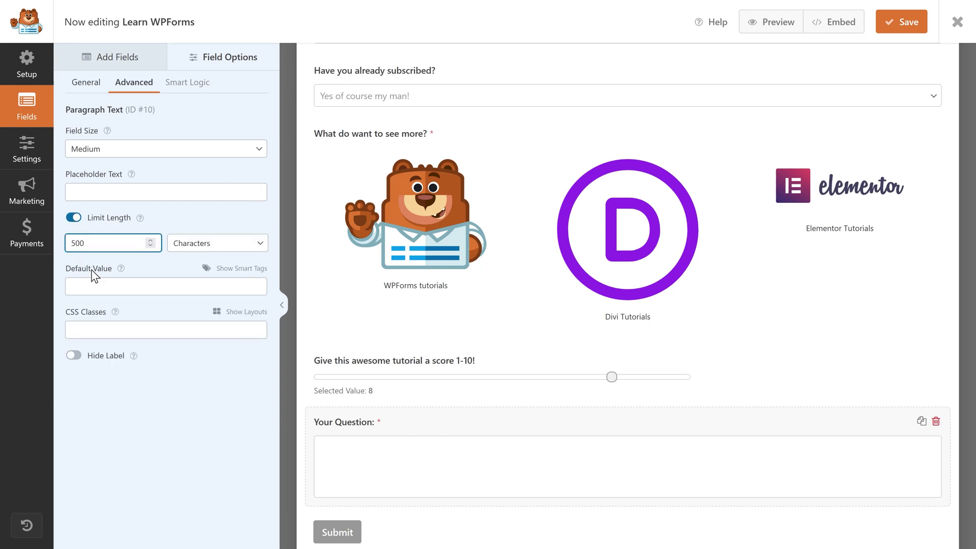
click(144, 280)
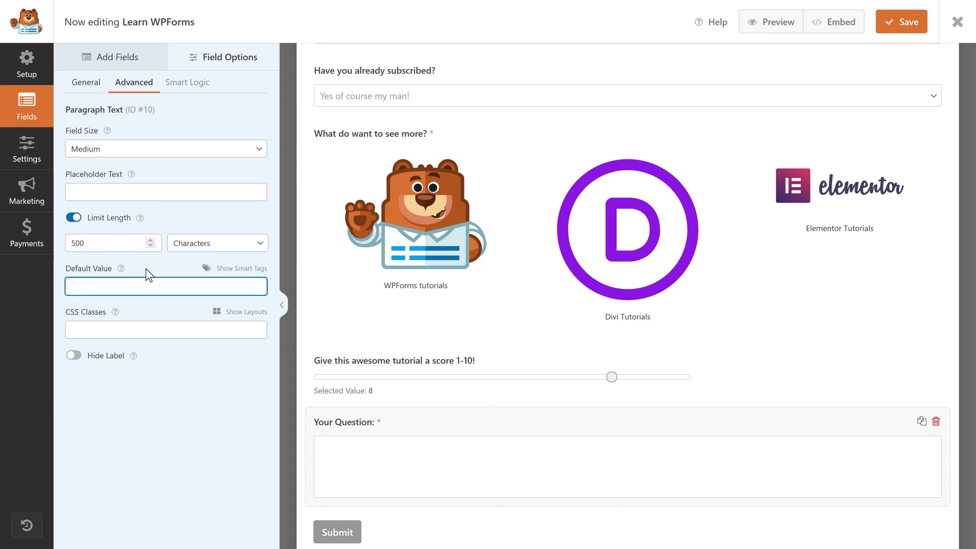
click(75, 359)
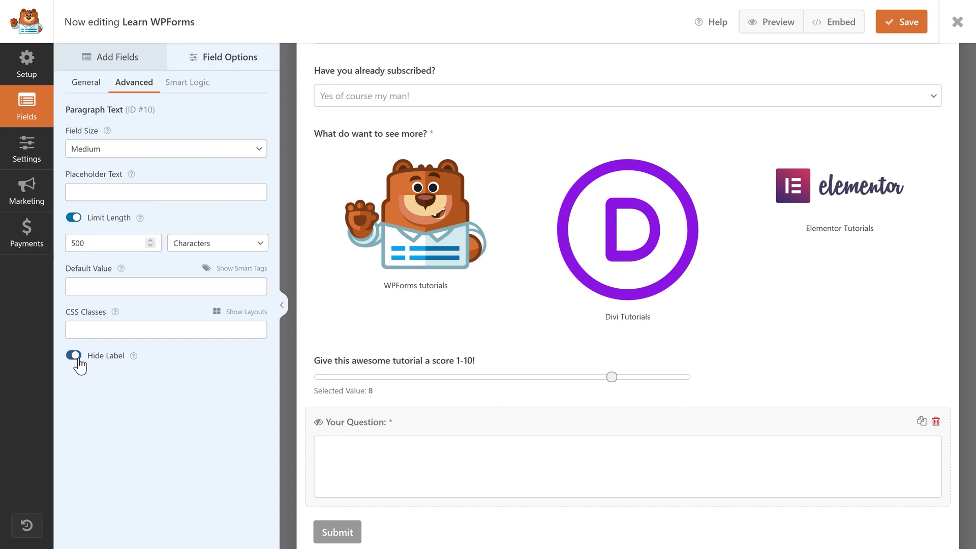
click(78, 356)
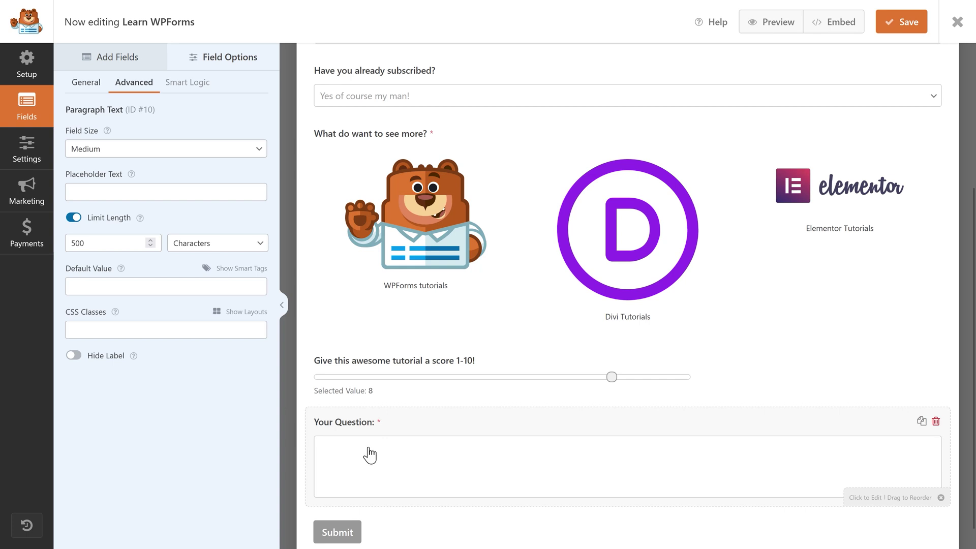
Add a Multiple Choice field "Do you like the logo of WPForms?" with four choices from "No, I hate bears!" to "It looks just like my little brother"
click(119, 61)
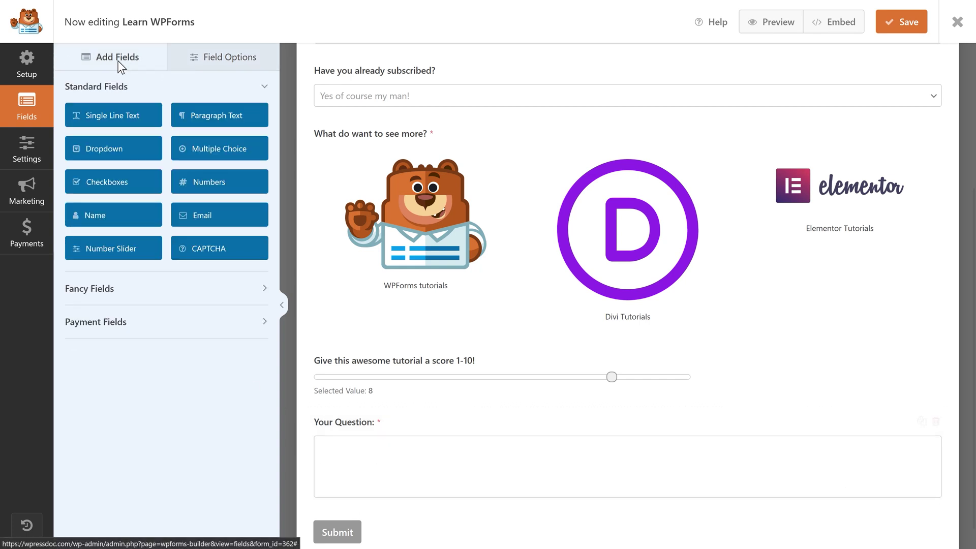
scroll(403, 231, down, 1)
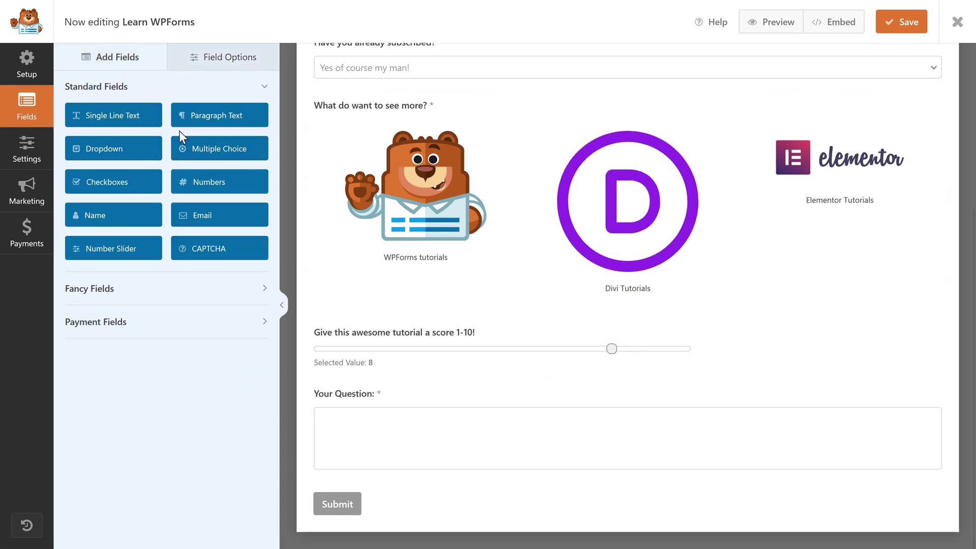
drag(208, 156, 393, 484)
drag(155, 150, 78, 150)
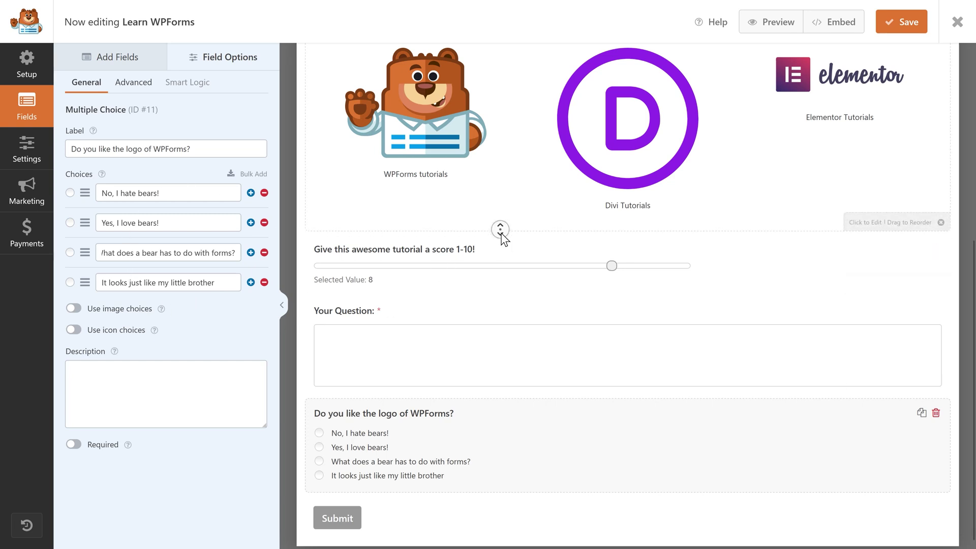
scroll(499, 231, down, 1)
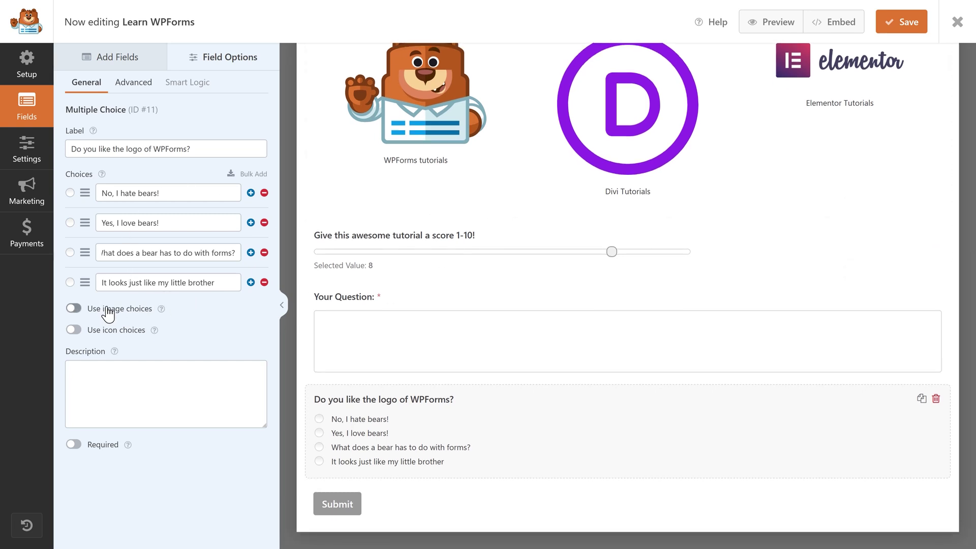
Enable icon choices and assign the face-angry, face-grin, face-rolling-eyes and face-grin-tears icons to the four answers in order
click(74, 330)
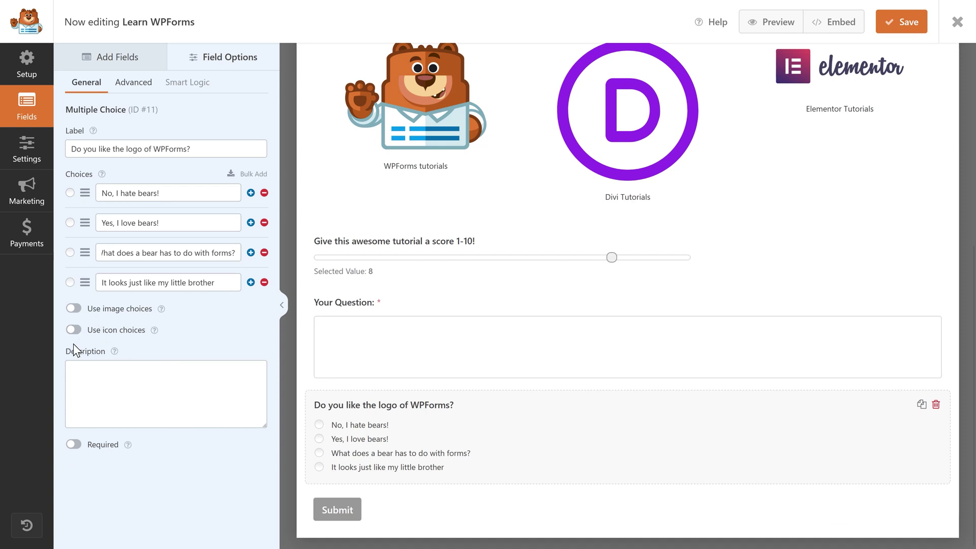
click(164, 253)
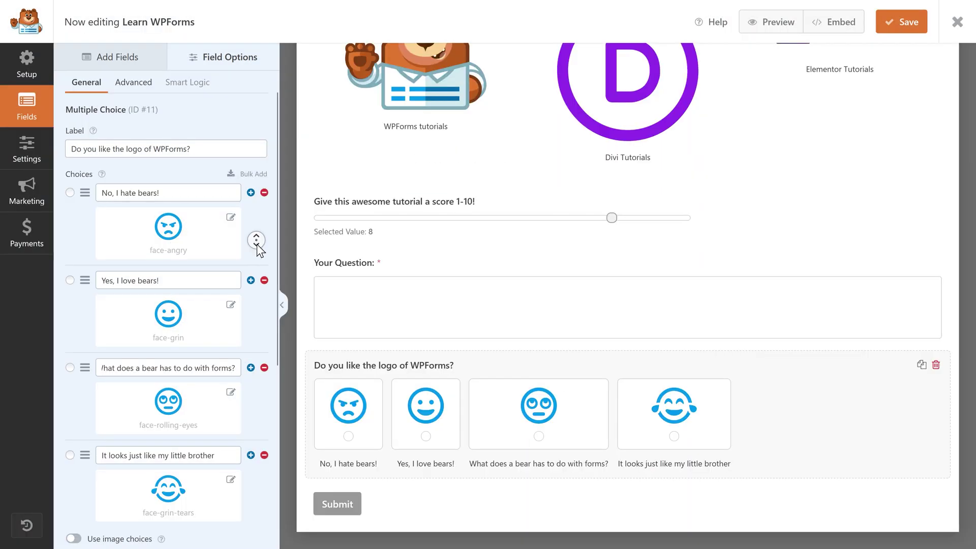
Set the icon color of the multiple choice field to red, #ed0303
scroll(256, 239, down, 4)
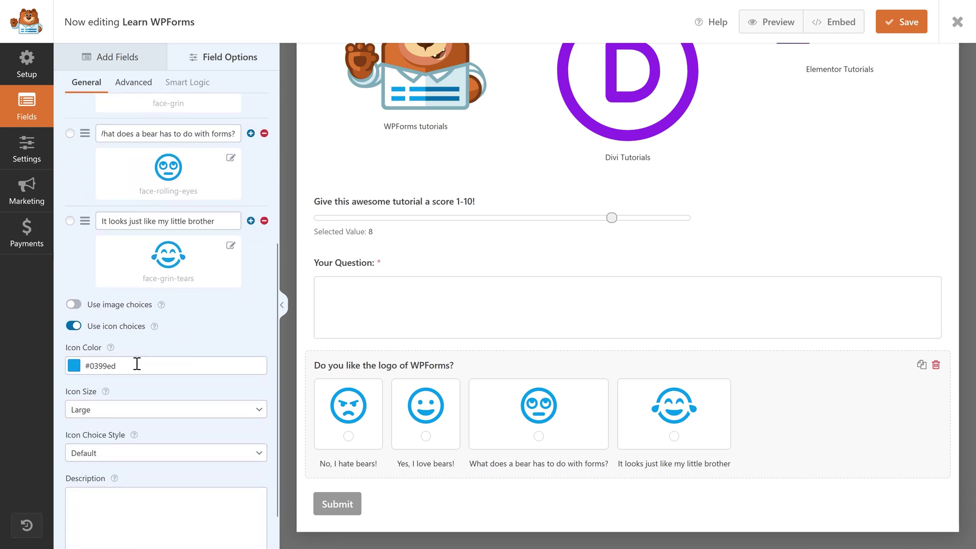
click(136, 365)
drag(157, 402, 157, 390)
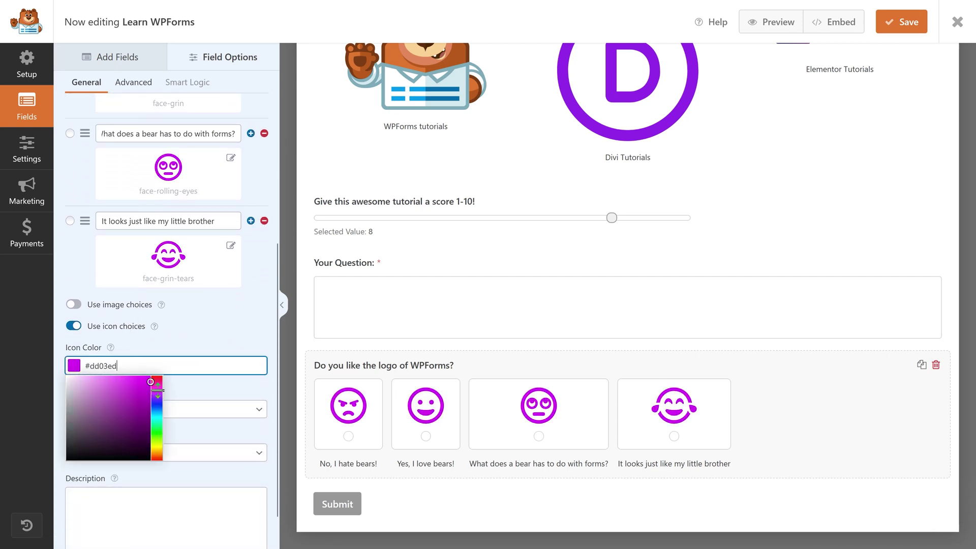
click(220, 331)
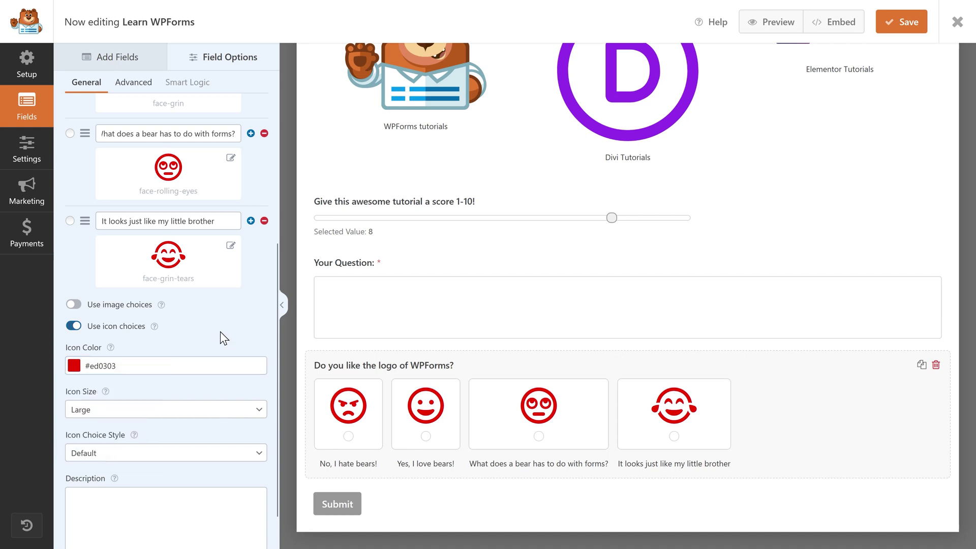
scroll(220, 332, down, 1)
click(249, 316)
Try the Medium and Small icon sizes for the multiple choice field and return to Large
click(169, 361)
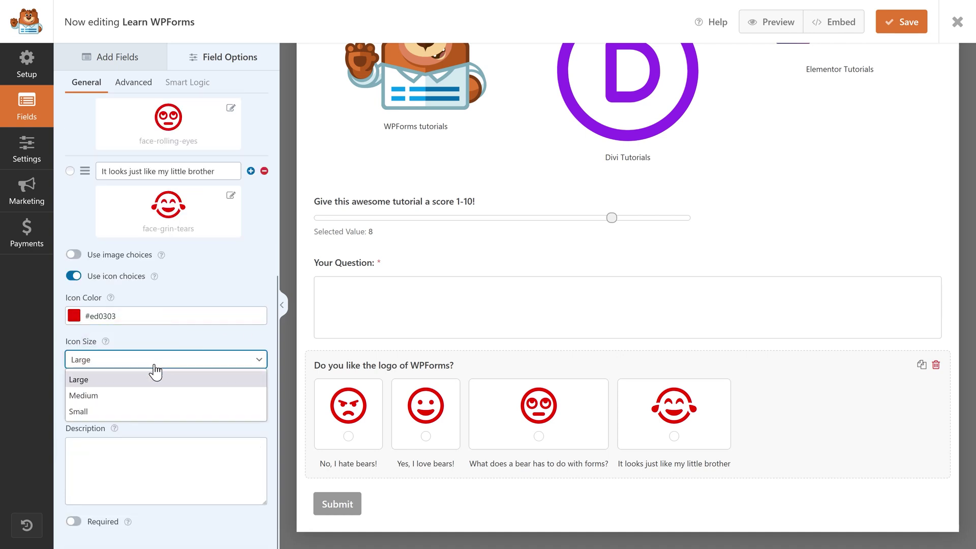
click(136, 399)
click(145, 361)
click(142, 411)
click(144, 362)
click(144, 381)
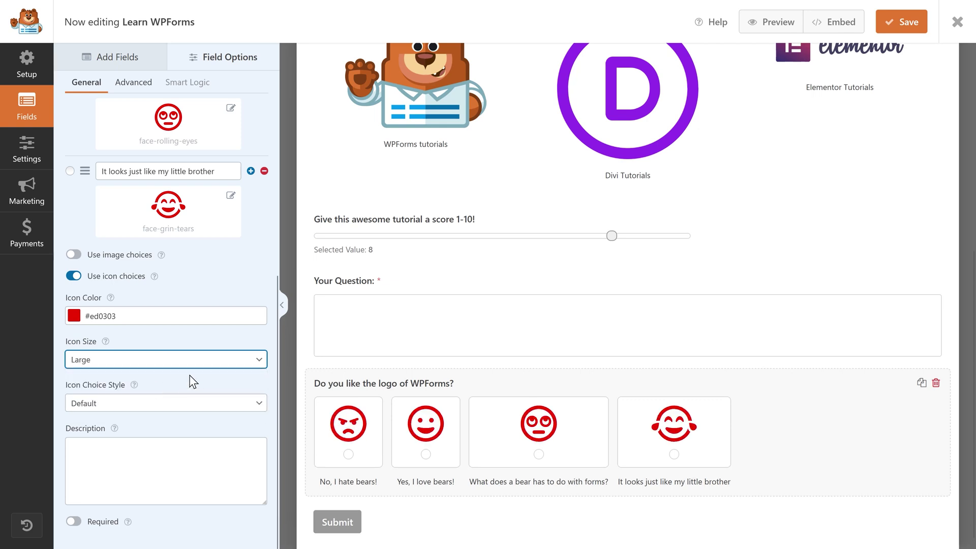
Set the icon choice style to Modern after comparing Classic, None and Default, and make the multiple choice field required
click(183, 403)
click(166, 438)
click(161, 406)
click(151, 455)
click(163, 406)
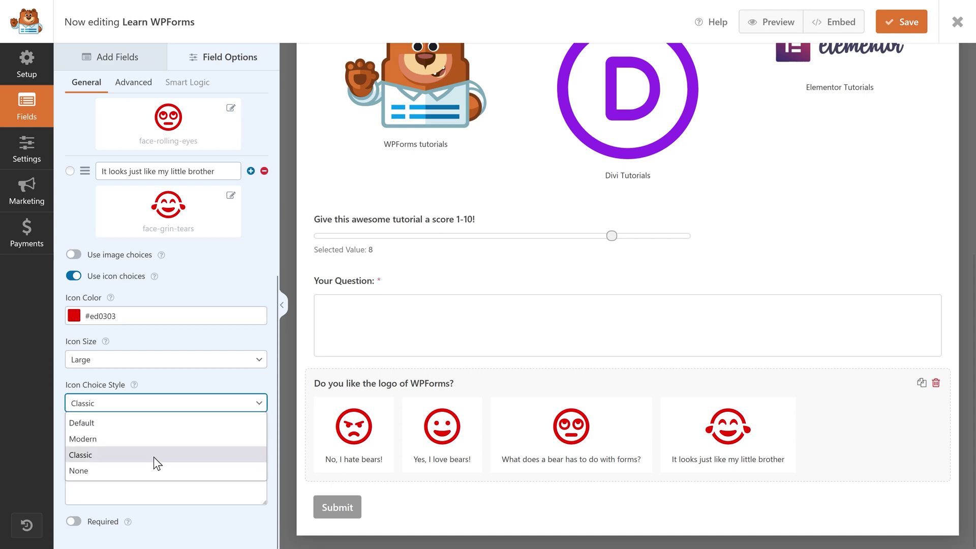
click(151, 469)
click(155, 409)
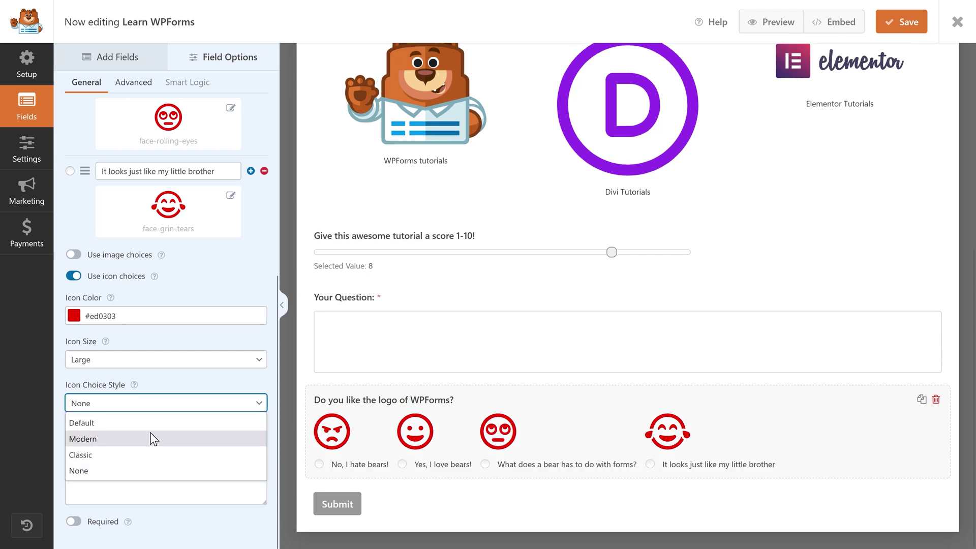
click(152, 437)
click(152, 413)
click(144, 421)
click(158, 404)
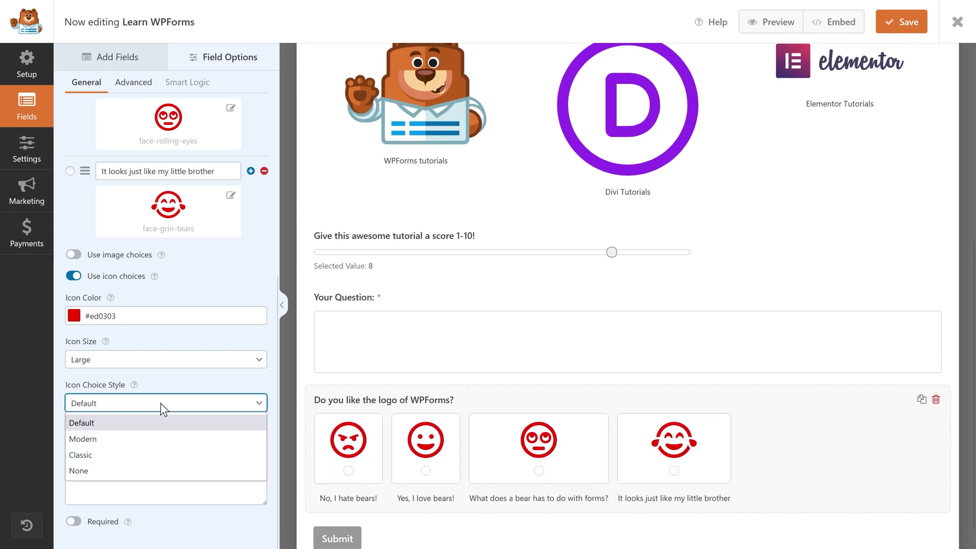
click(150, 438)
click(73, 522)
Set the multiple choice field's choice layout to Two Columns, after trying Three Columns
click(132, 83)
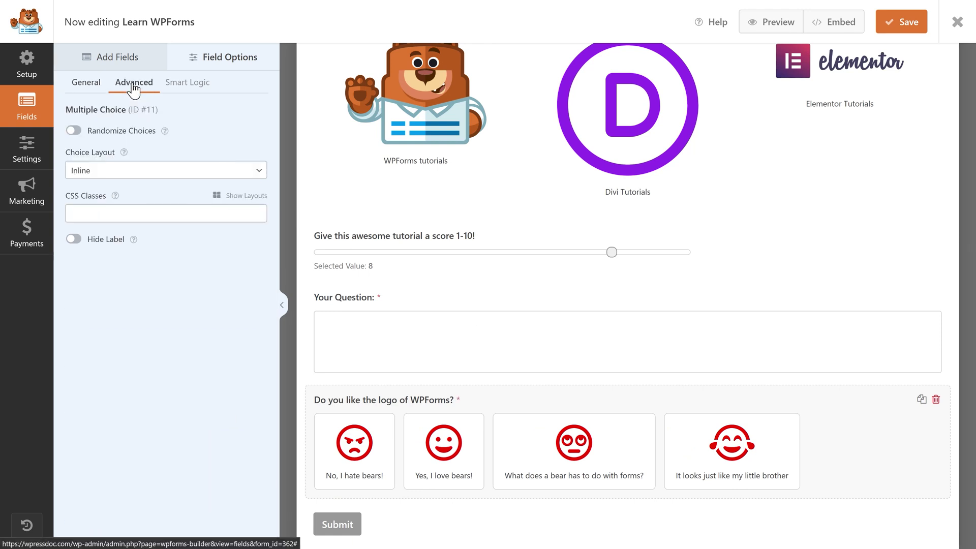
click(74, 132)
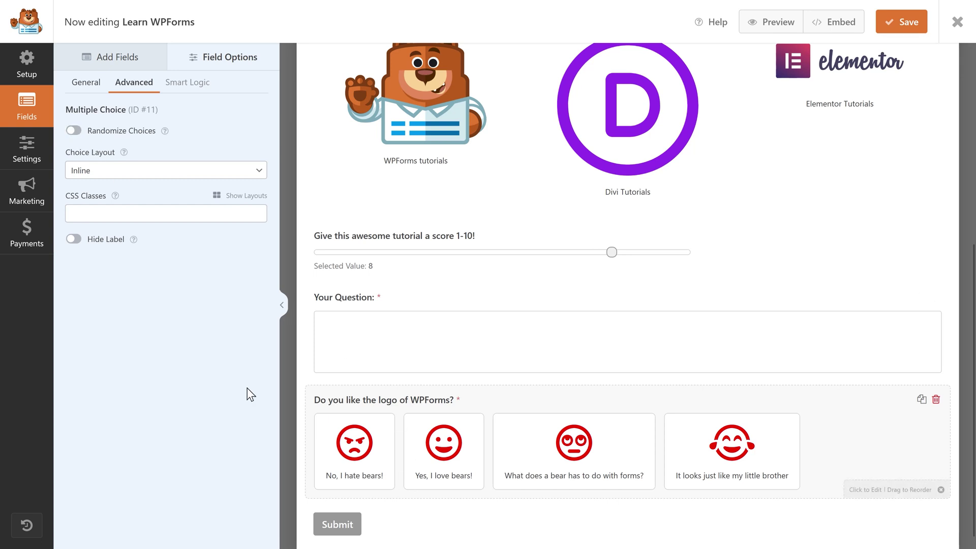
click(109, 175)
click(97, 220)
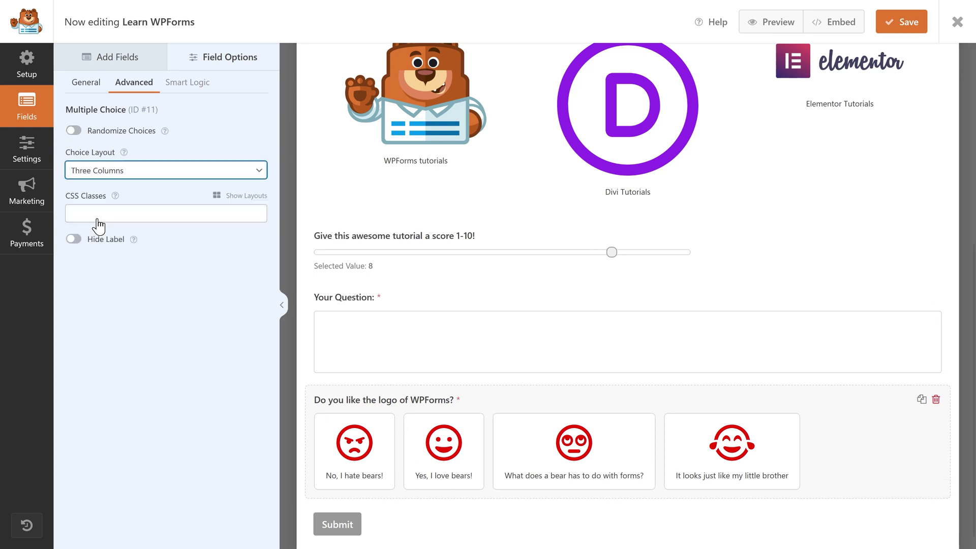
click(122, 172)
click(112, 205)
click(122, 172)
click(175, 315)
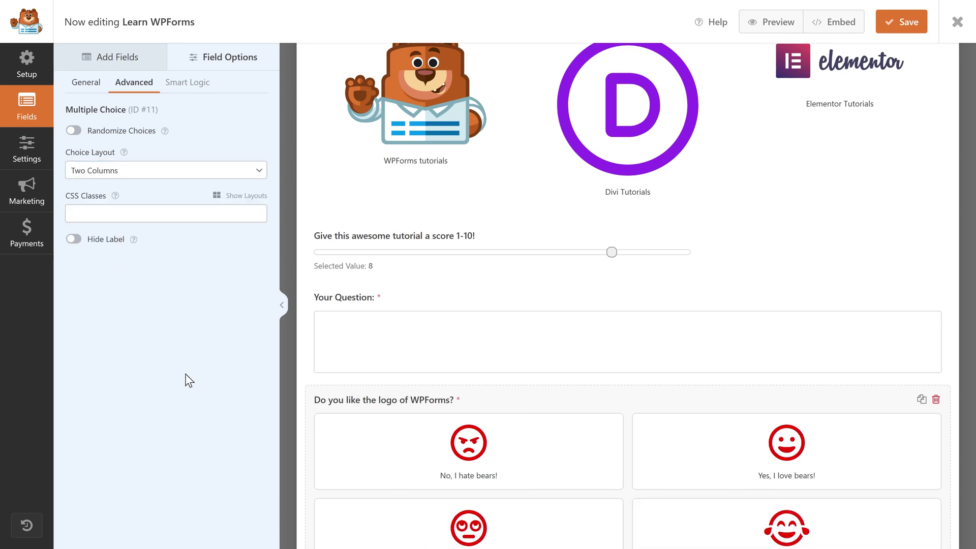
Change the multiple choice field's choice layout so all four icon choices sit side by side in one row
scroll(464, 366, down, 2)
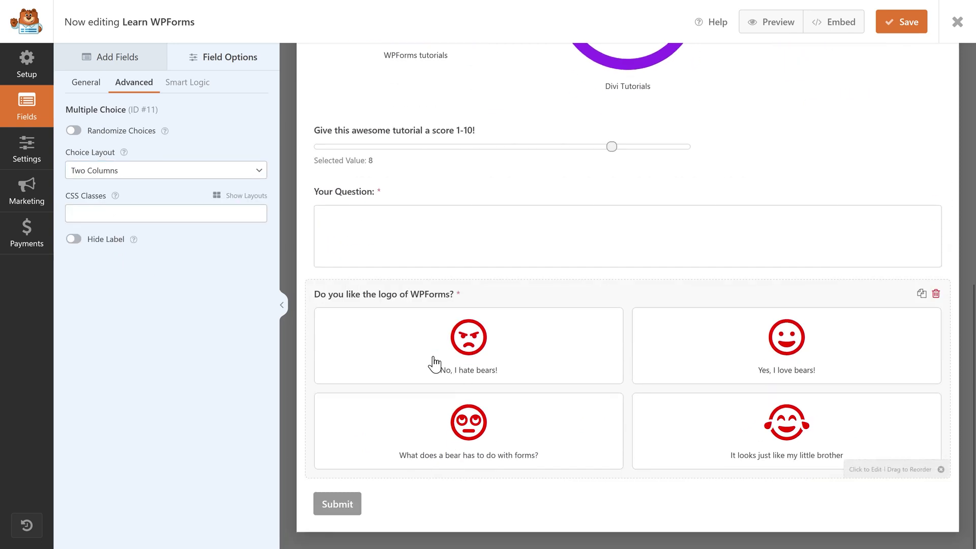
click(122, 173)
click(116, 232)
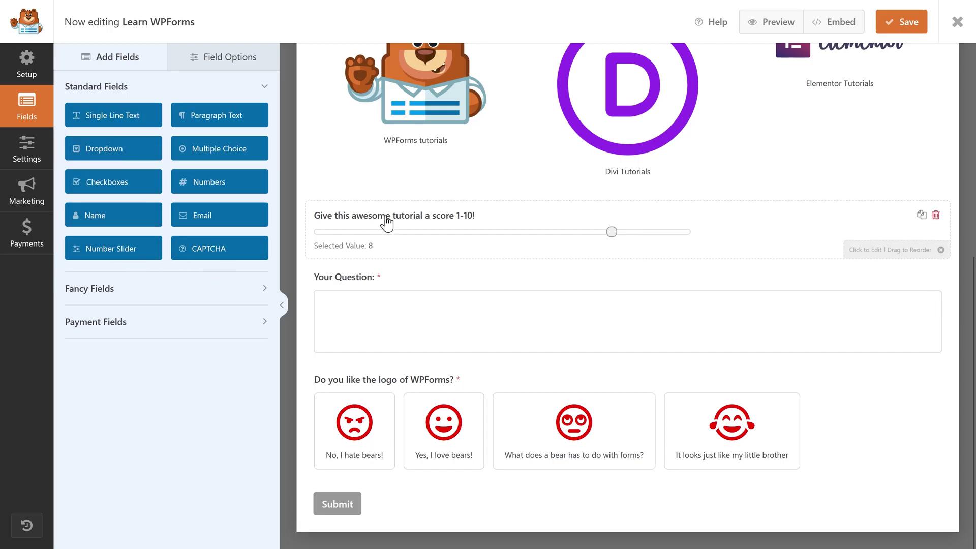
Add a Numbers field below the multiple choice field, label it "What is your age?" and make it required
drag(211, 187, 388, 466)
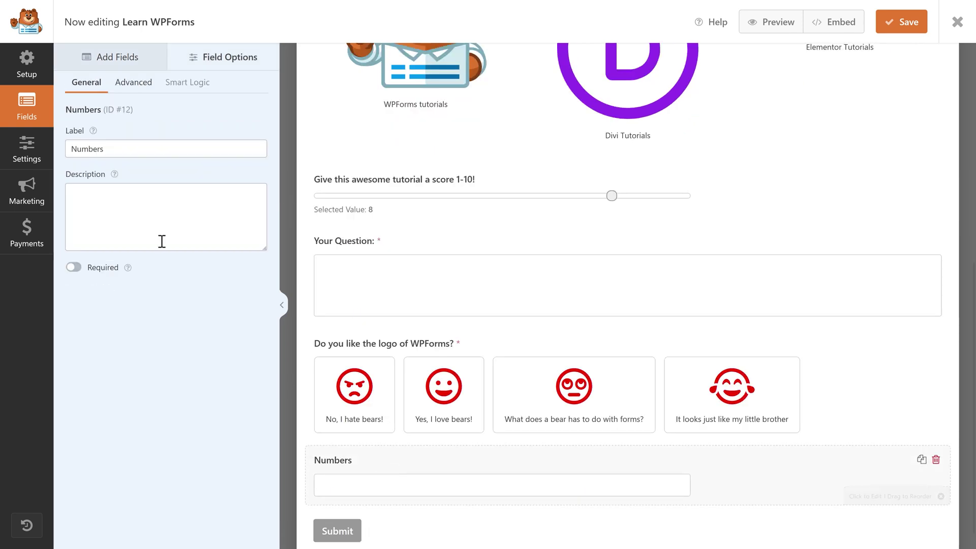
double_click(134, 149)
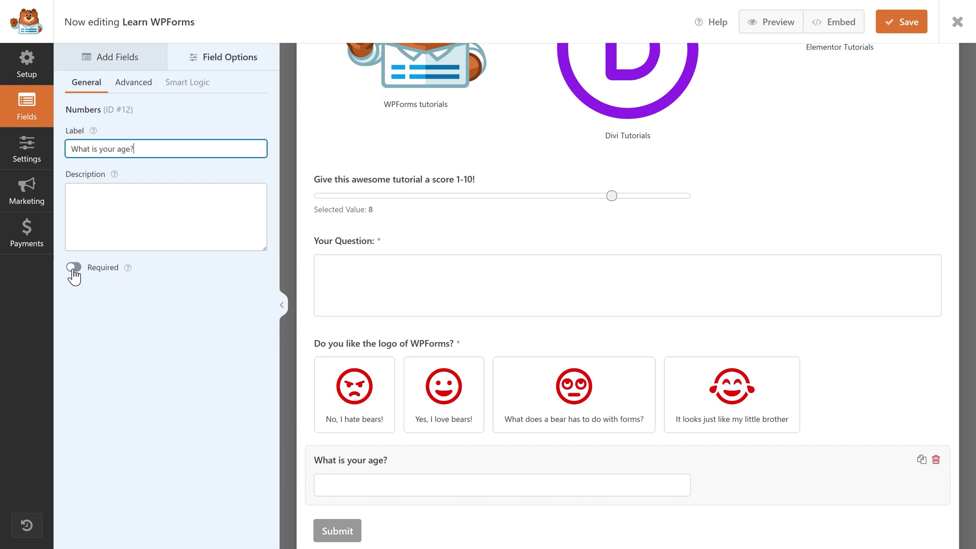
click(73, 268)
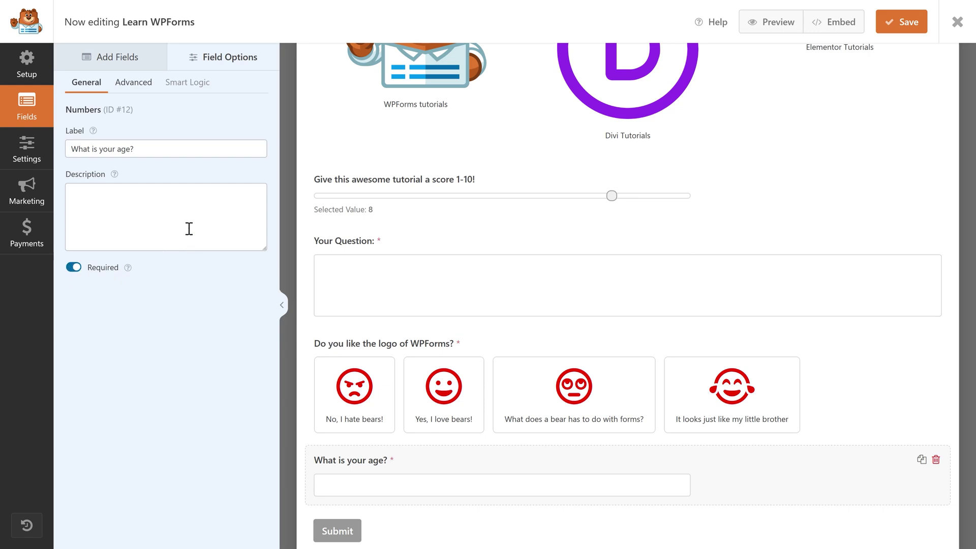
Set the age field's size to Small and its placeholder text to 99
click(131, 87)
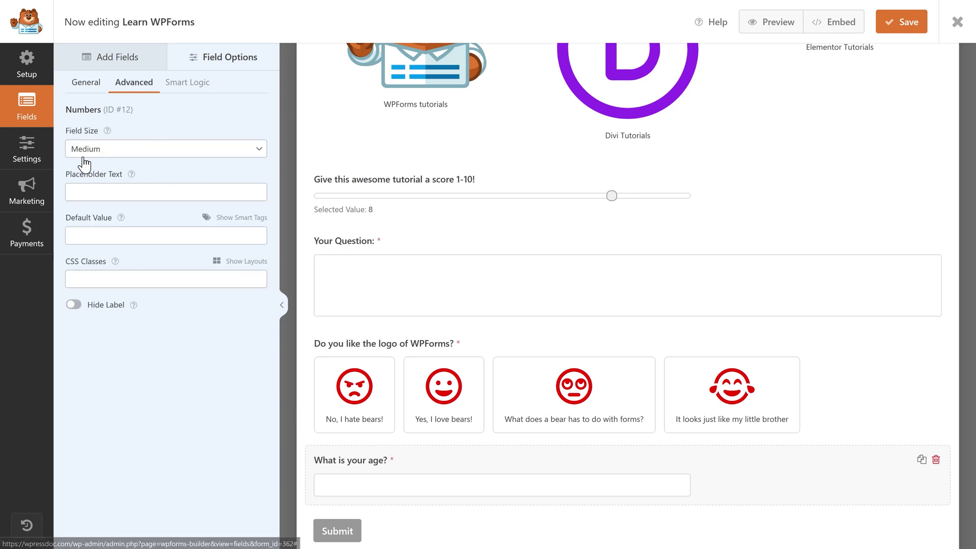
click(112, 152)
click(105, 173)
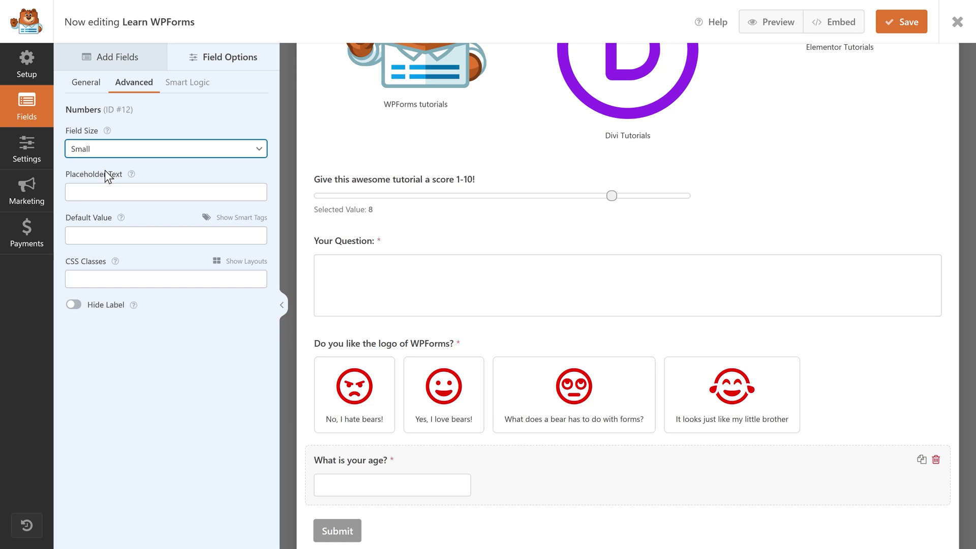
click(118, 191)
text(99)
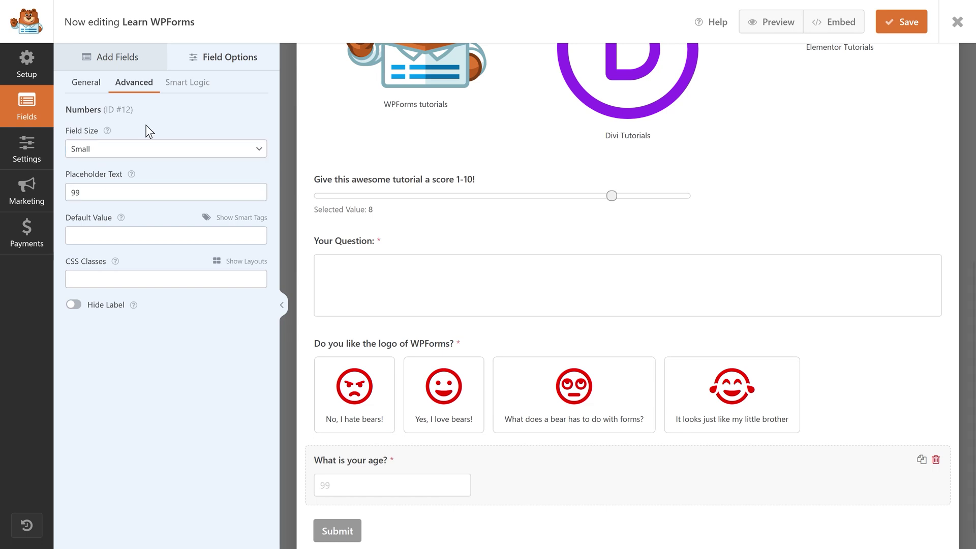
Try to add a CAPTCHA field to the form
click(137, 65)
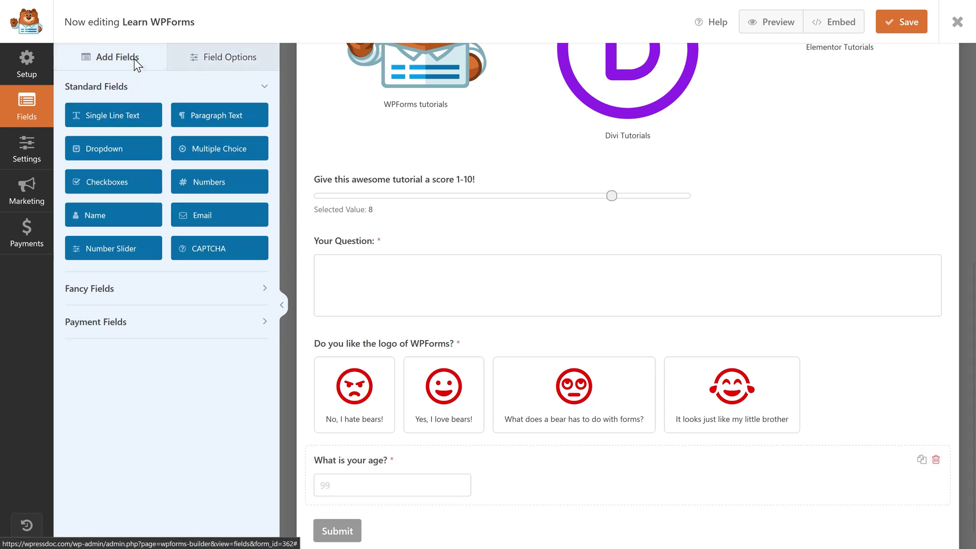
click(208, 252)
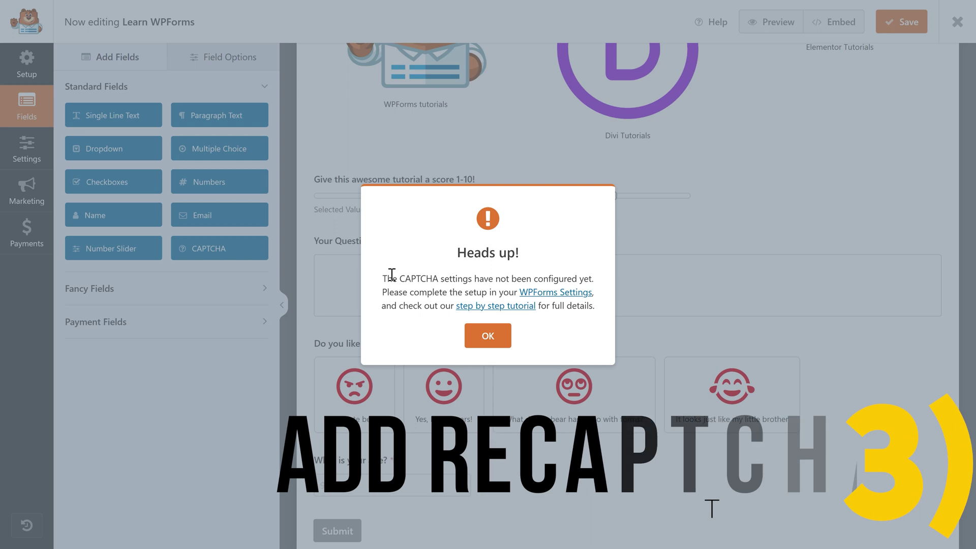
key(Return)
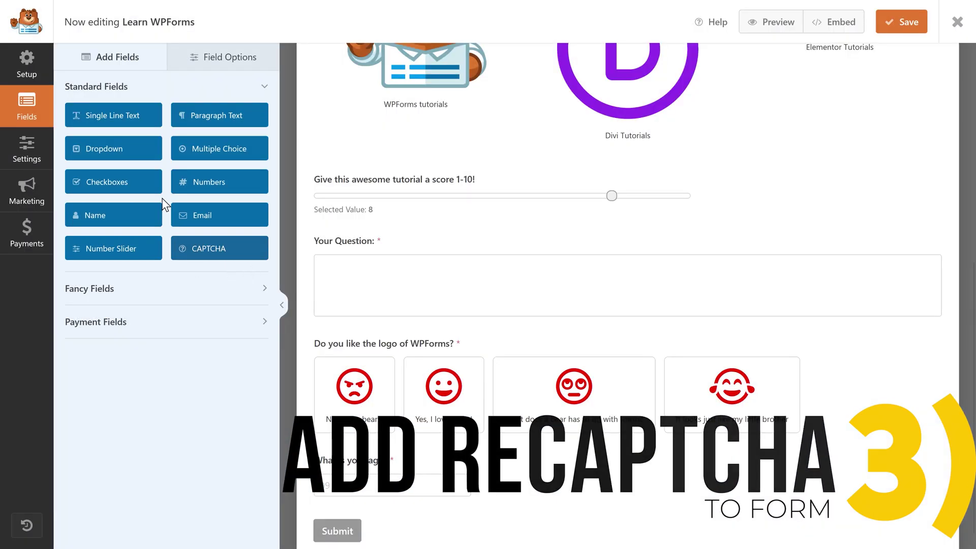
Look over the form's Spam Protection and Security settings, including the additional protection services
click(29, 157)
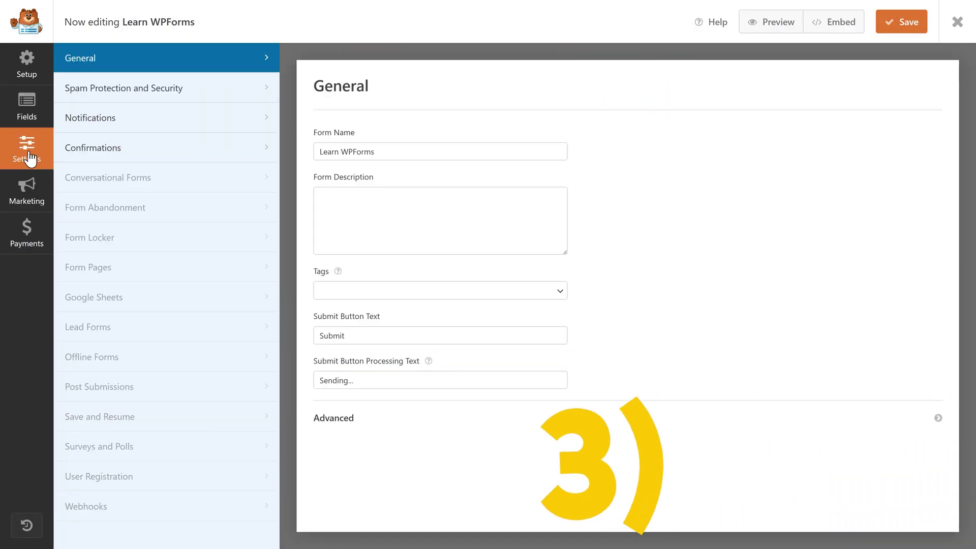
click(96, 97)
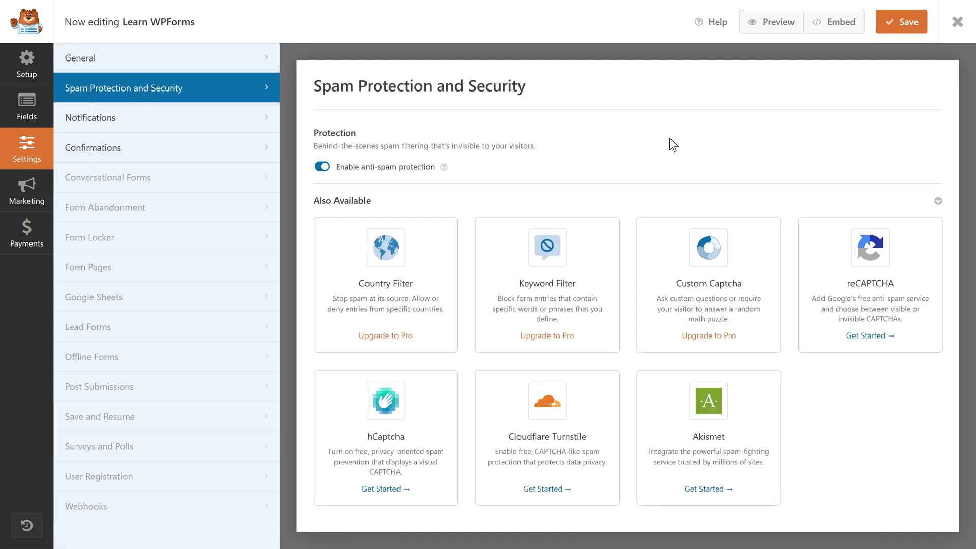
click(938, 202)
click(938, 204)
Save the form, exit the form builder and dismiss the upgrade banner on the forms overview
click(902, 28)
click(956, 24)
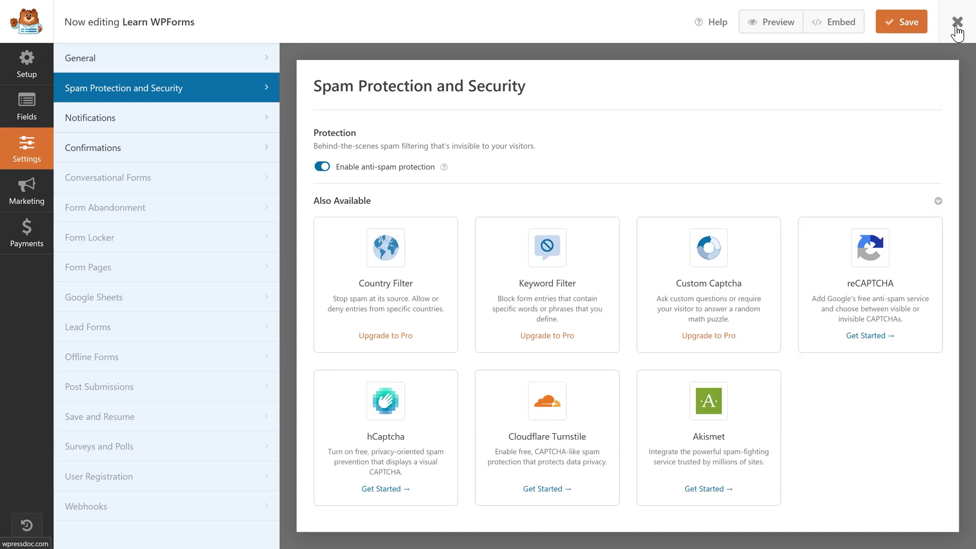
click(950, 181)
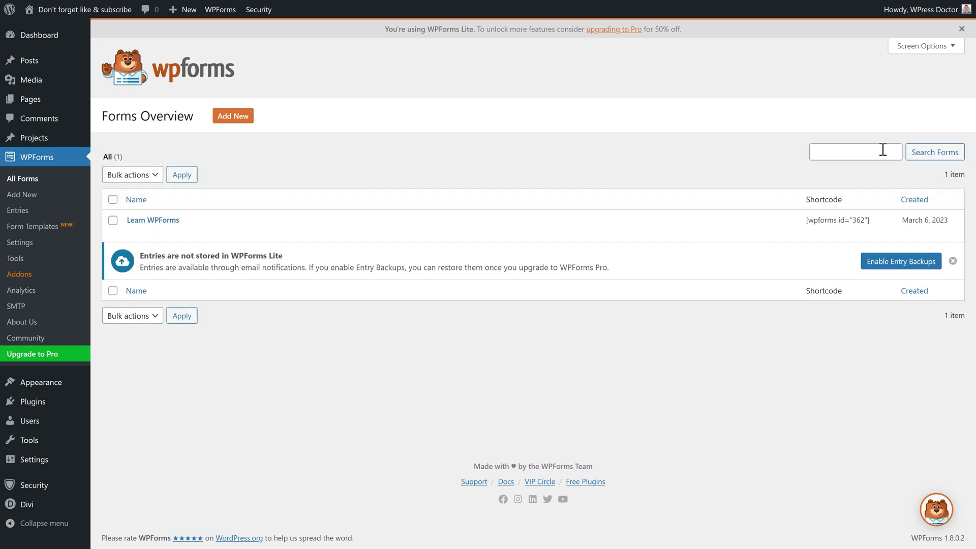
click(961, 31)
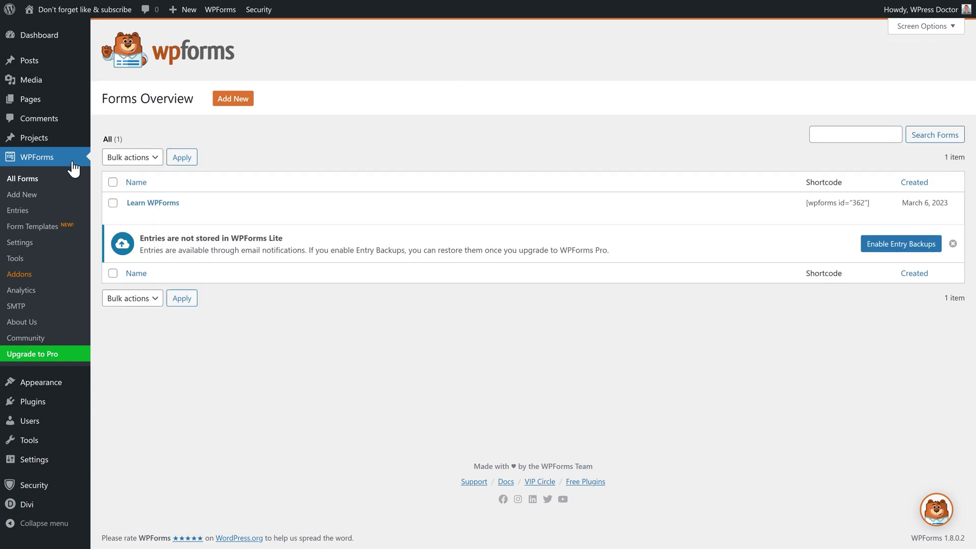
Select reCAPTCHA as the service in the WPForms CAPTCHA settings
click(20, 248)
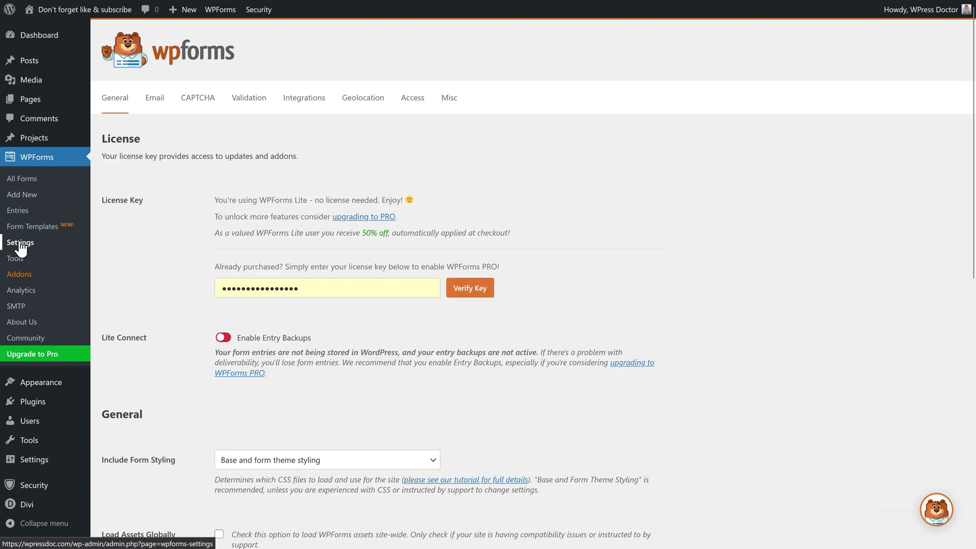
click(197, 105)
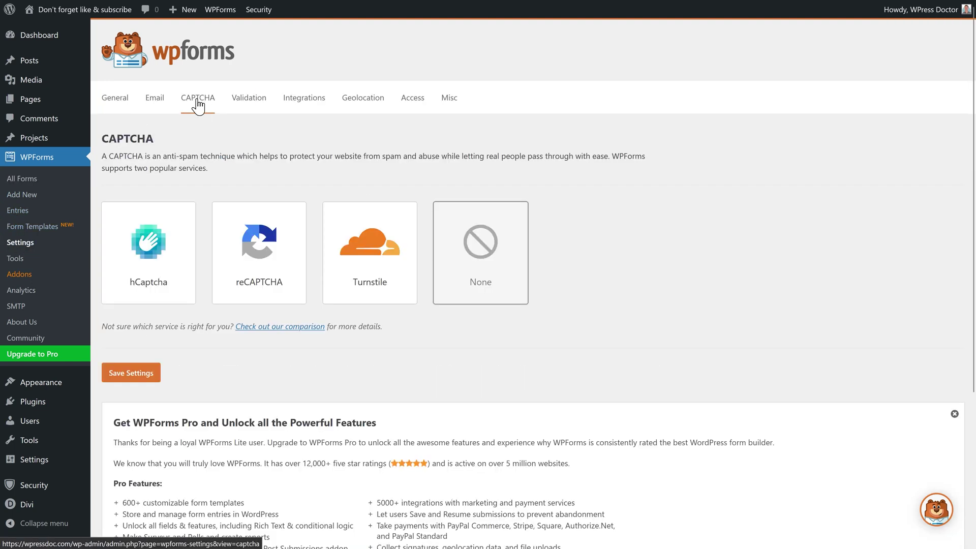
click(255, 275)
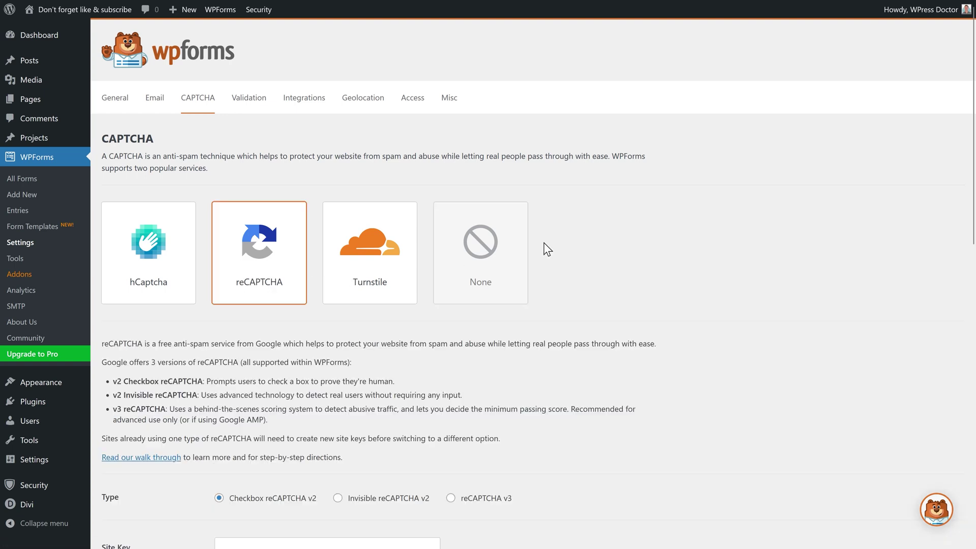
Set the reCAPTCHA type to Checkbox reCAPTCHA v2 after trying reCAPTCHA v3
scroll(584, 134, down, 7)
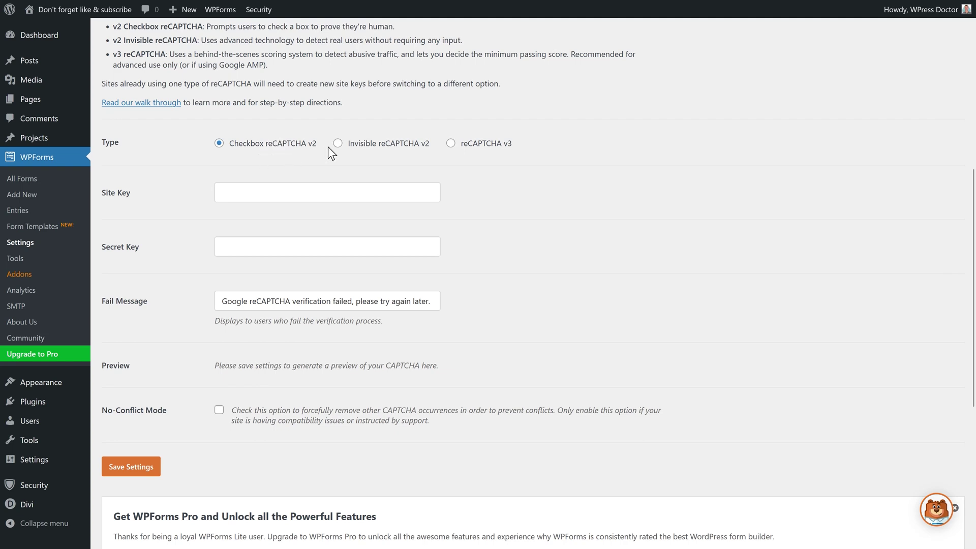
click(472, 146)
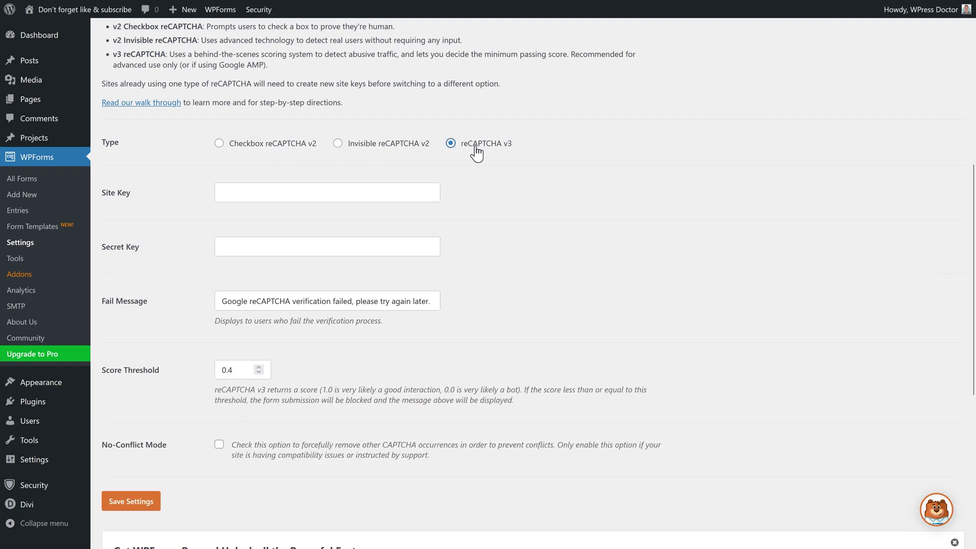
click(242, 149)
click(232, 188)
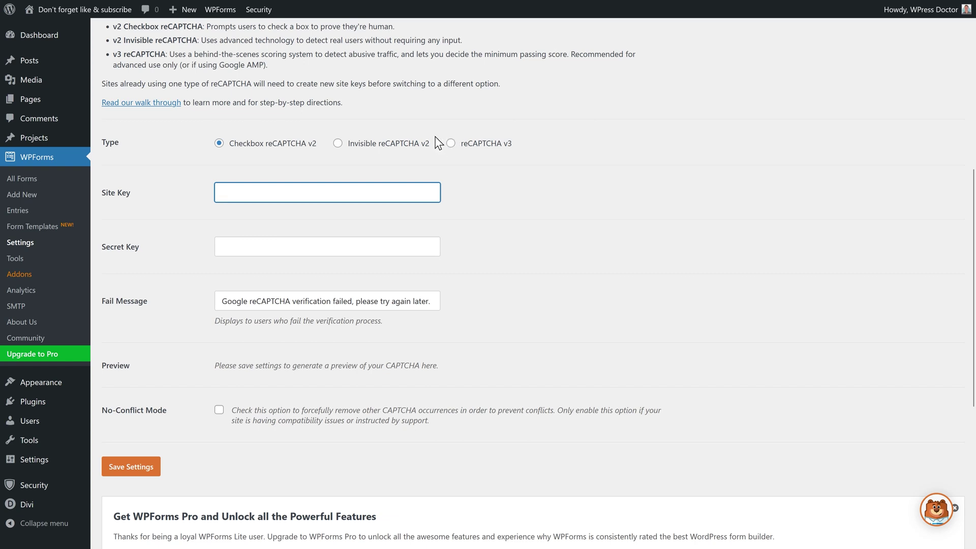
scroll(124, 169, down, 1)
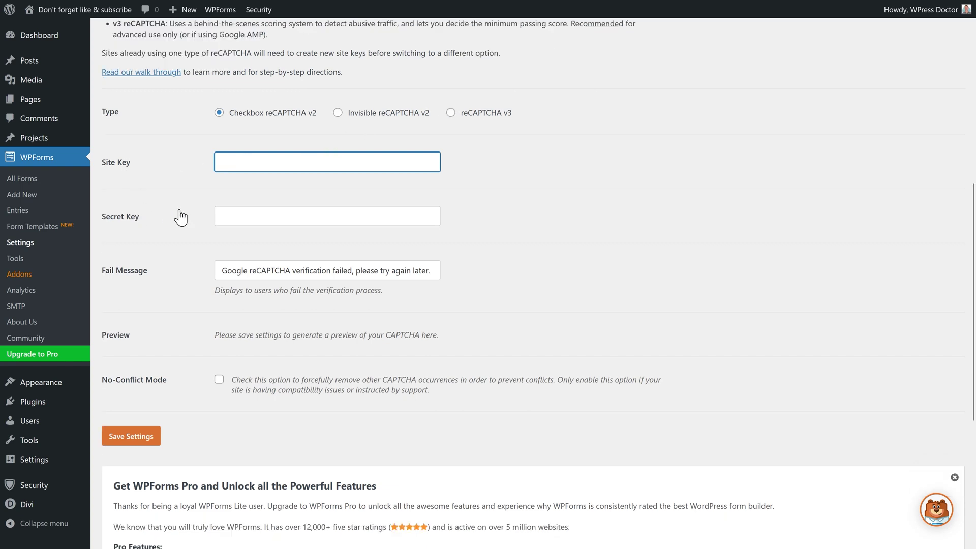
Search the web for "google recaptcha" in a new browser tab and open the v3 Admin Console from the reCAPTCHA site
key(ctrl+t)
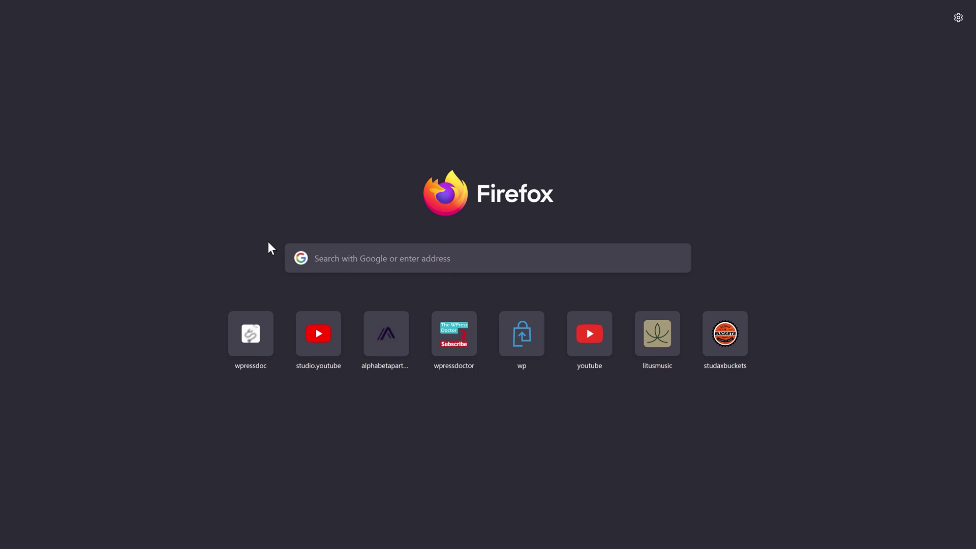
text(goog)
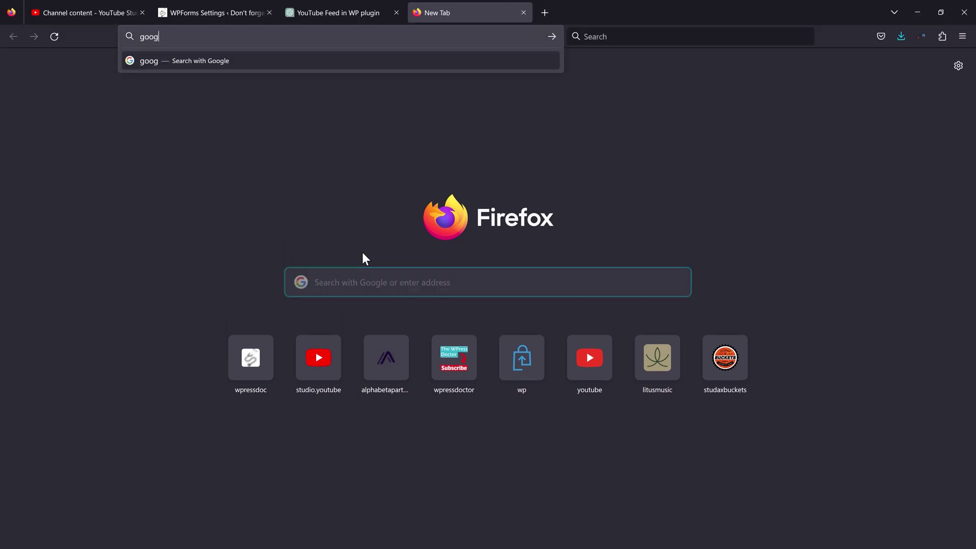
text(le recap)
key(BackSpace)
text(ap)
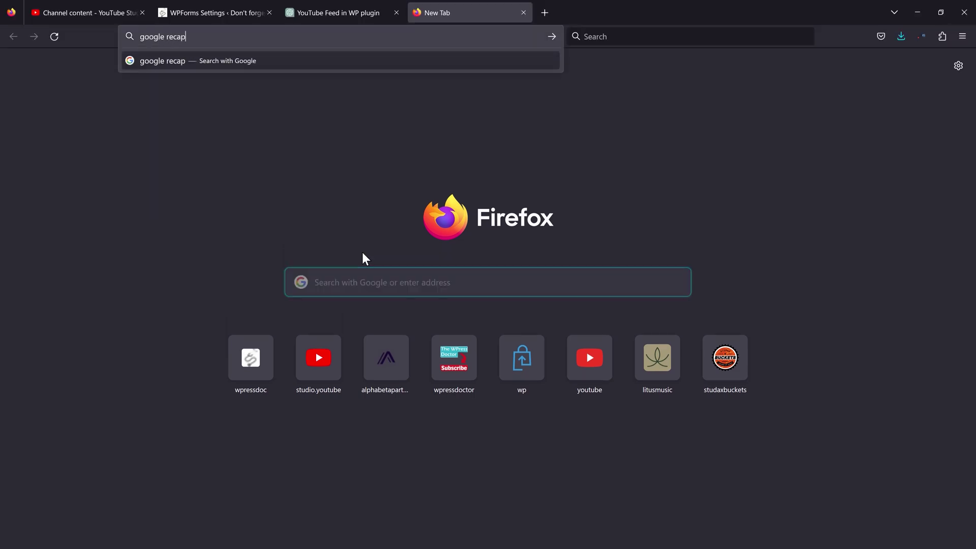
text(tcha)
key(Return)
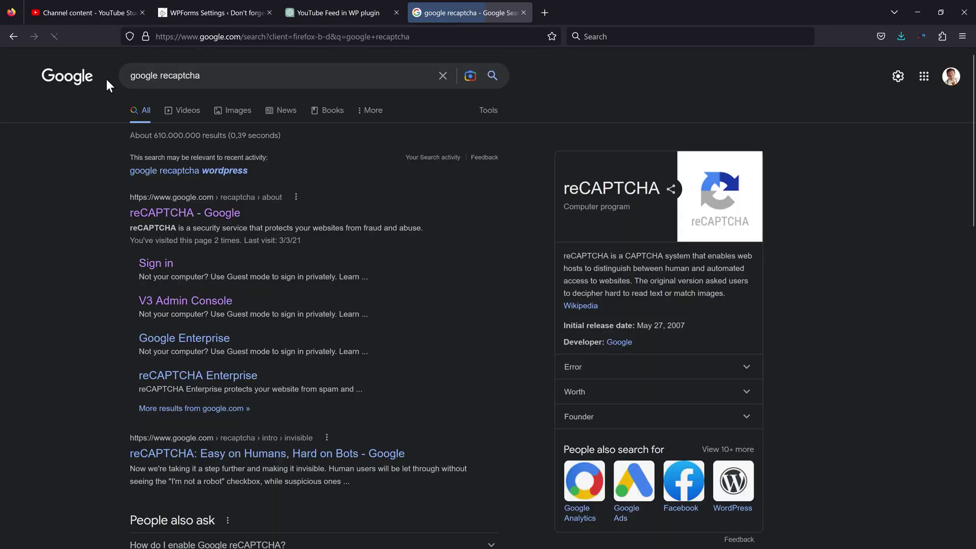
click(137, 165)
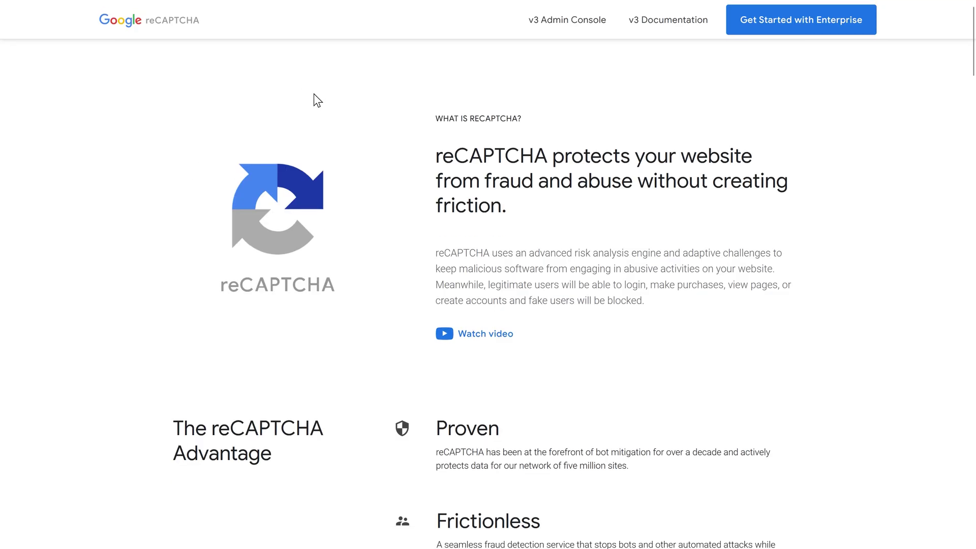
click(558, 26)
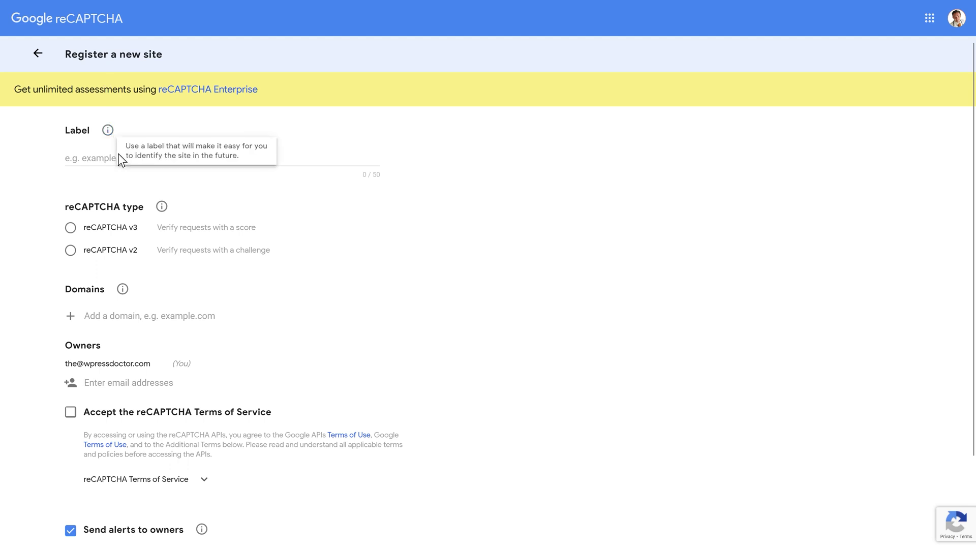
Label the new reCAPTCHA site Wpressdoc.com and choose reCAPTCHA v2 with the "I'm not a robot" Checkbox
click(105, 164)
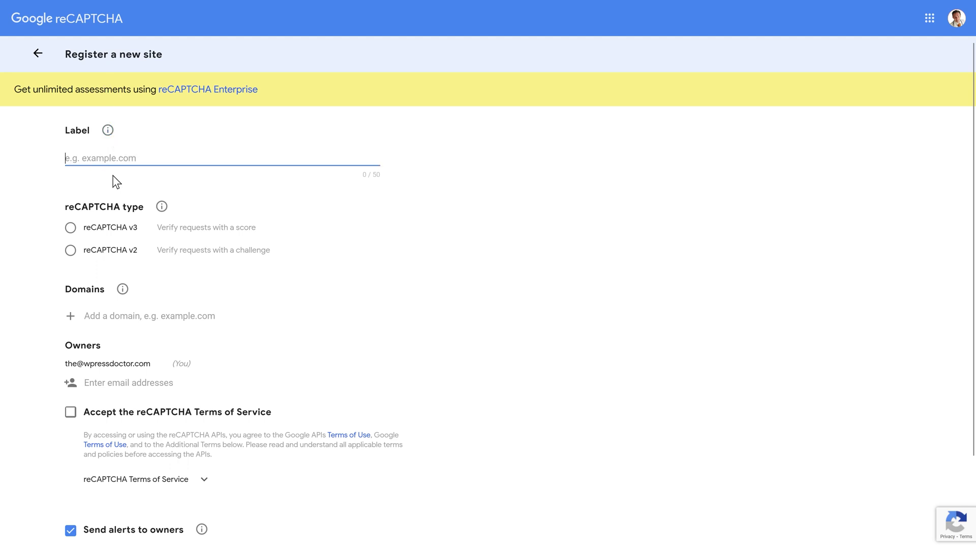
text(Wpresso)
click(70, 250)
Register the site with the domain wpressdoc.com, accepting the reCAPTCHA Terms of Service
middle_click(379, 227)
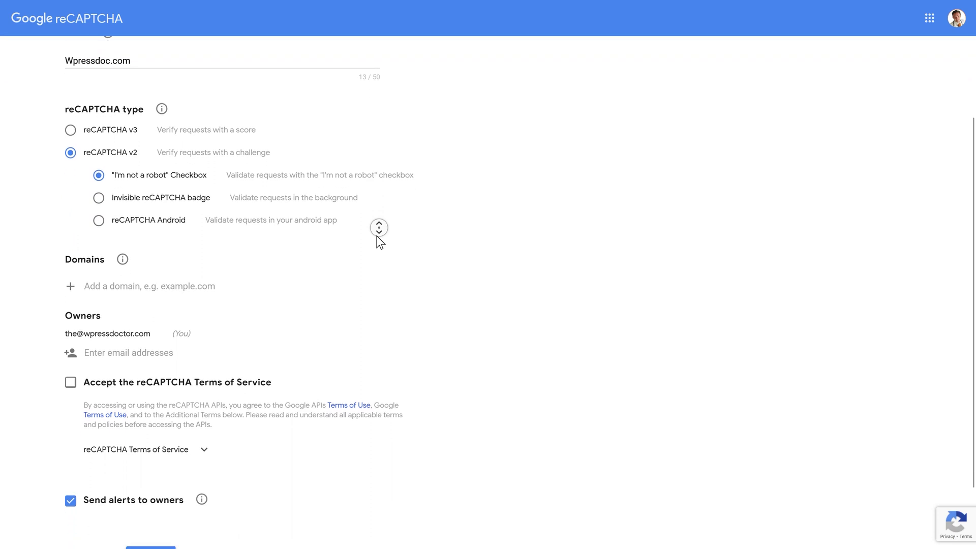
middle_click(375, 240)
middle_click(259, 204)
click(199, 216)
text(wpressdoc.com)
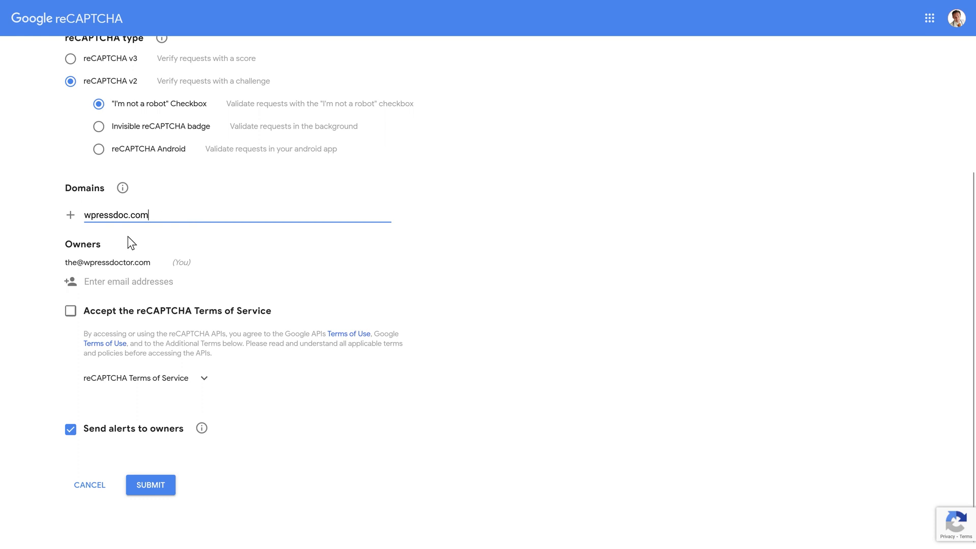
middle_click(219, 260)
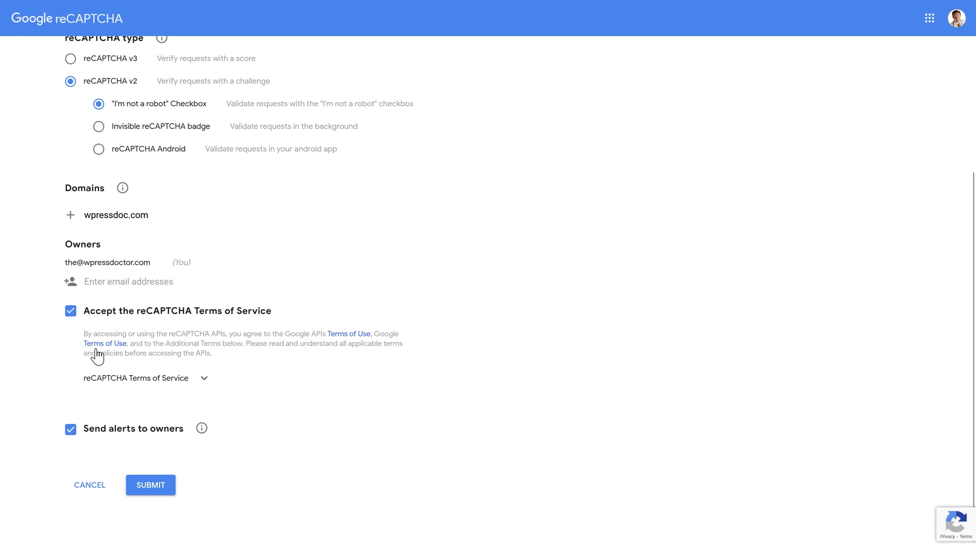
click(162, 485)
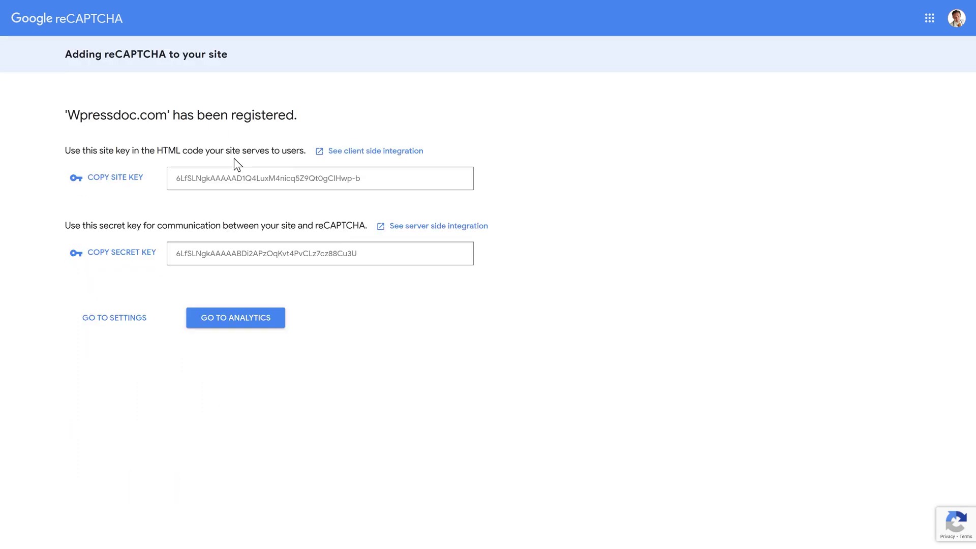
Paste the reCAPTCHA site key and secret key from the Google reCAPTCHA page into the WPForms CAPTCHA settings and save them
click(129, 184)
right_click(224, 163)
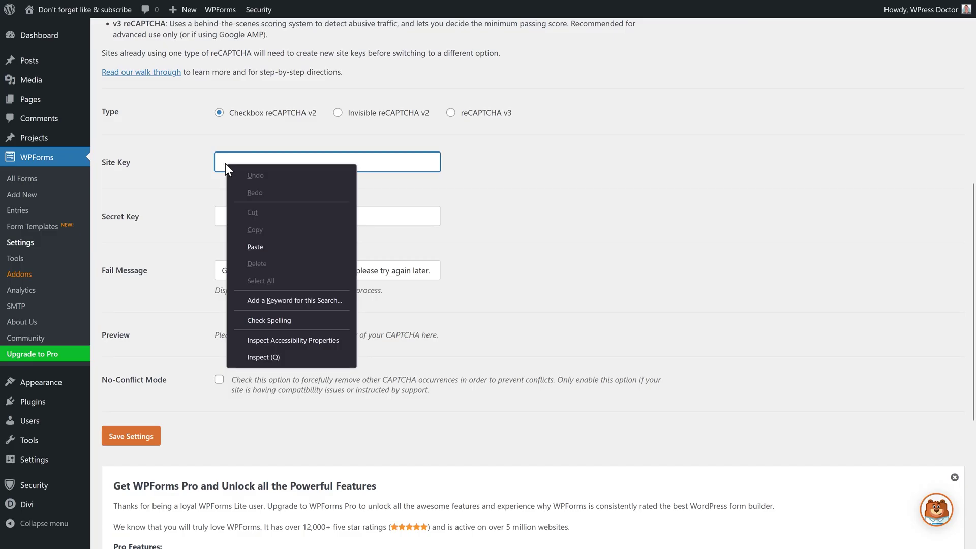
click(255, 246)
click(128, 259)
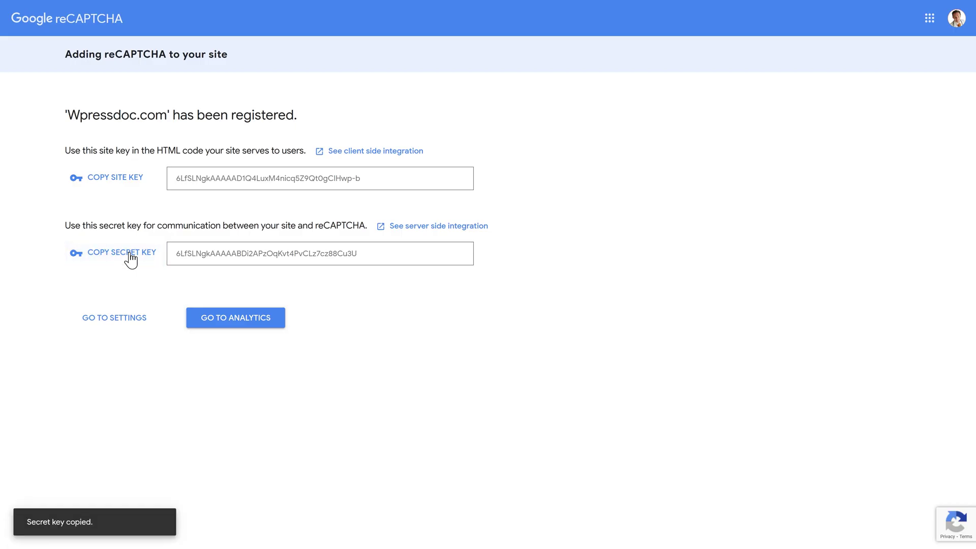
click(235, 220)
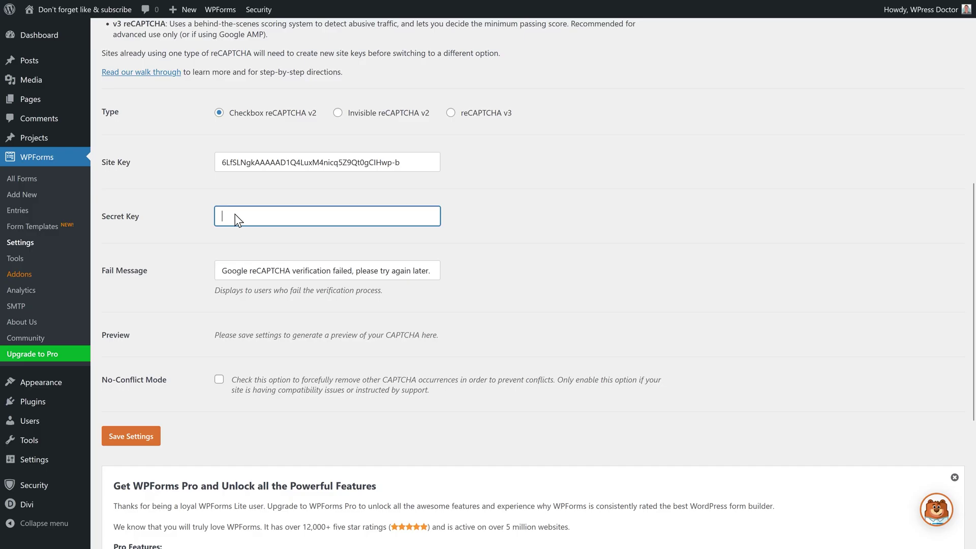
right_click(235, 216)
click(261, 300)
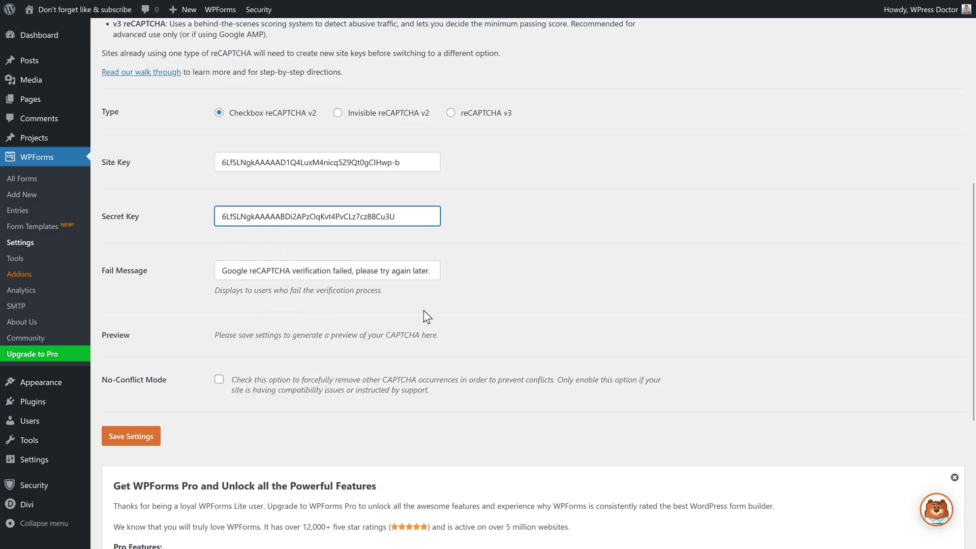
scroll(423, 310, down, 2)
click(142, 370)
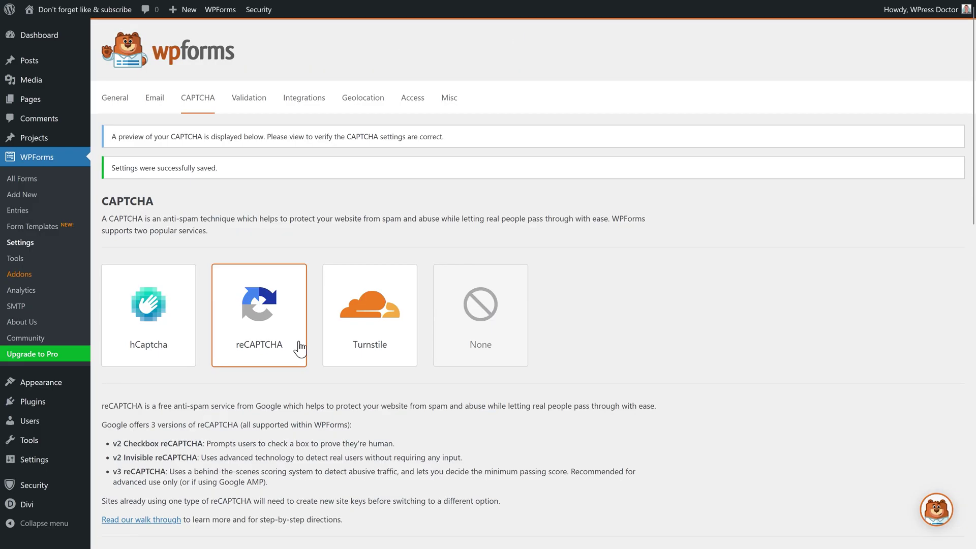
drag(111, 169, 219, 172)
click(224, 173)
Edit the Learn WPForms form, enable Google Checkbox v2 reCAPTCHA for it and save the form
click(32, 180)
mouse_move(157, 213)
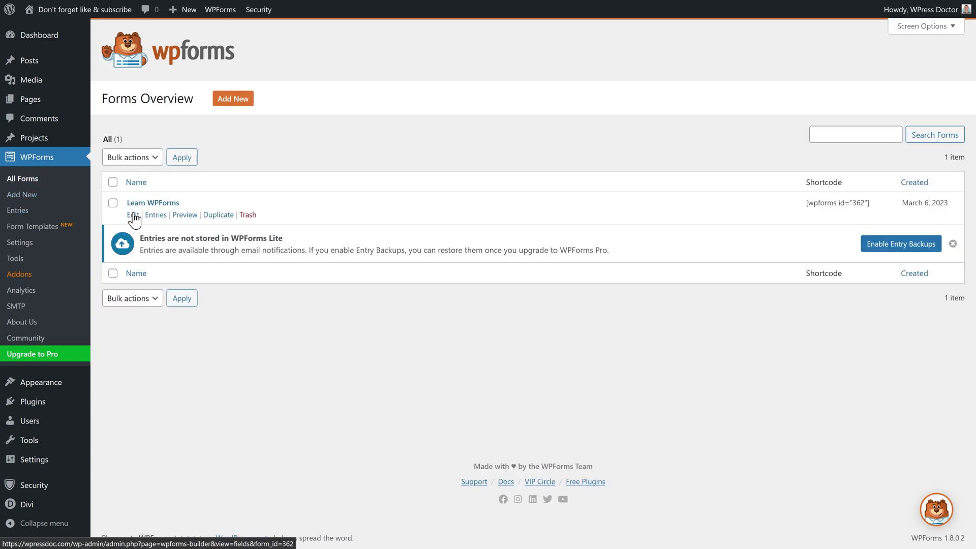
click(134, 215)
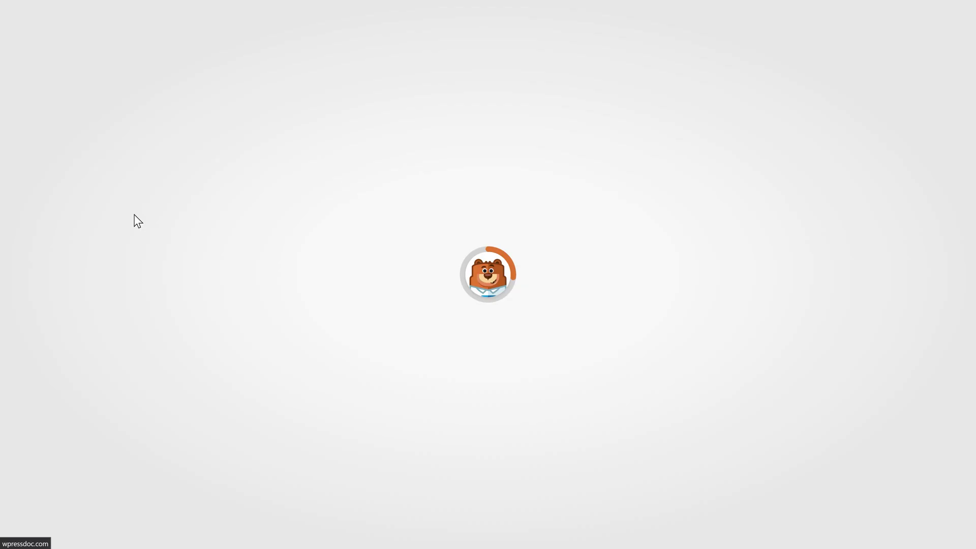
scroll(178, 239, down, 8)
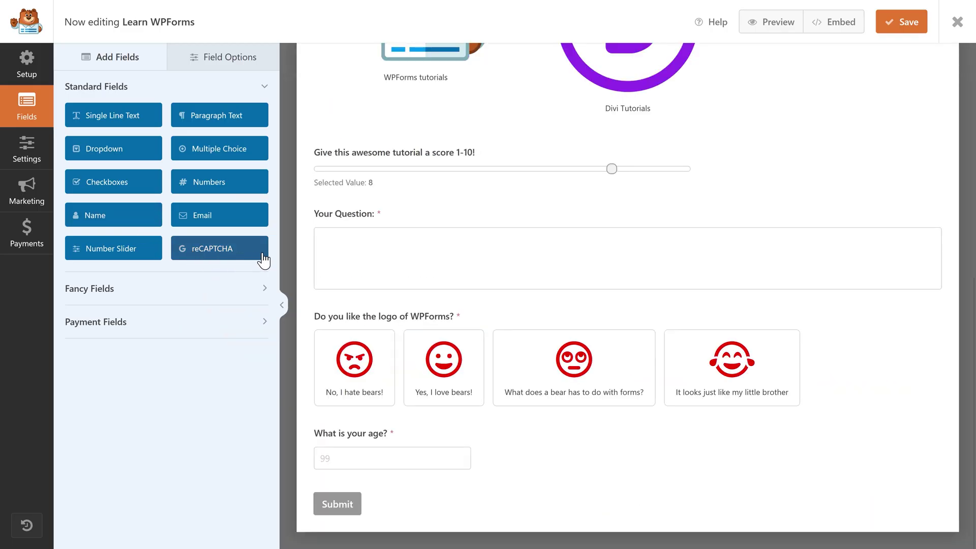
click(226, 255)
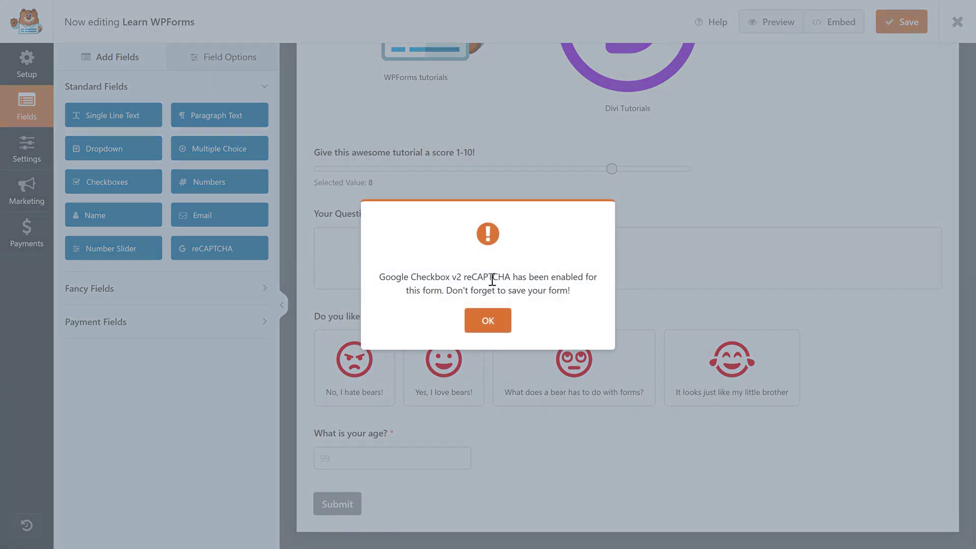
click(486, 319)
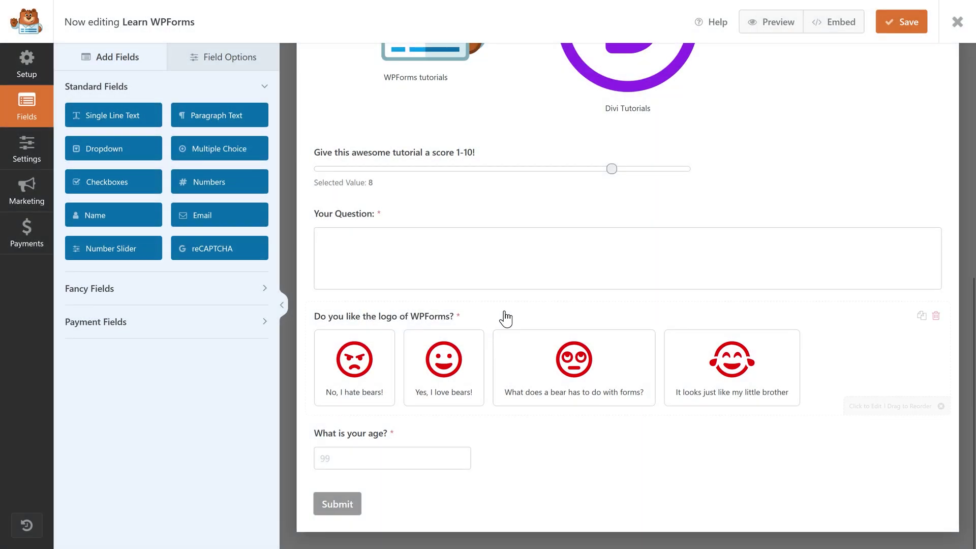
click(893, 25)
Preview the Learn WPForms form and examine how the reCAPTCHA is displayed
click(765, 22)
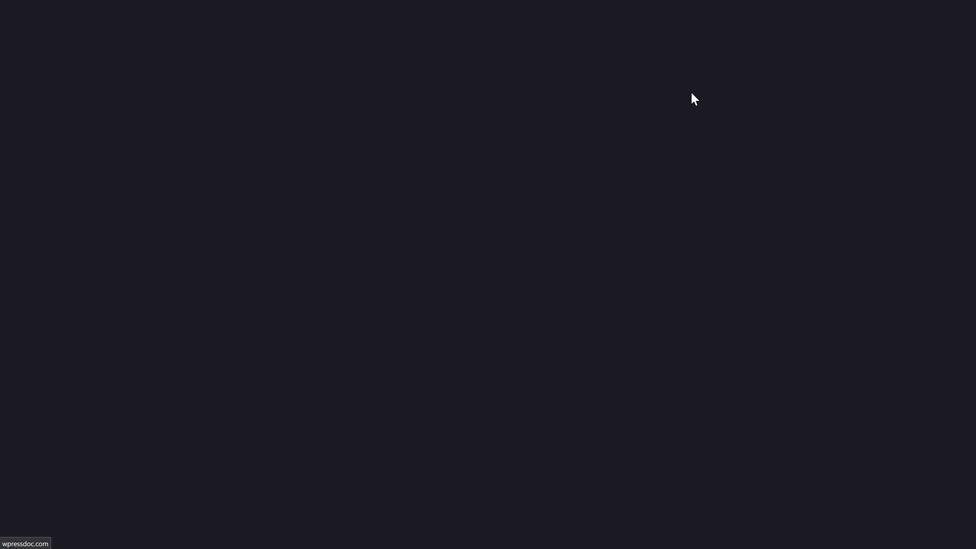
scroll(631, 236, down, 1)
scroll(631, 236, down, 10)
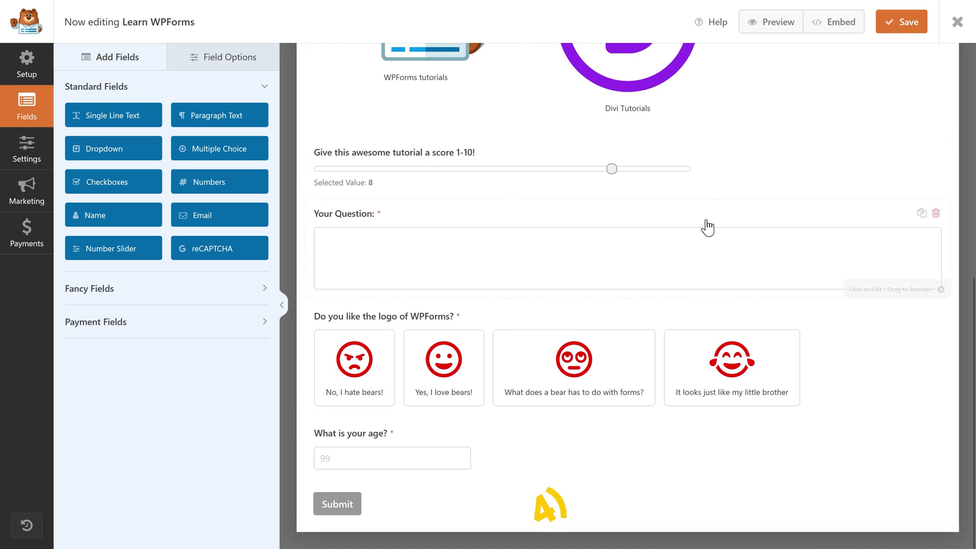
Copy the form's embed shortcode [wpforms id="362" title="false"] to the clipboard
middle_click(789, 203)
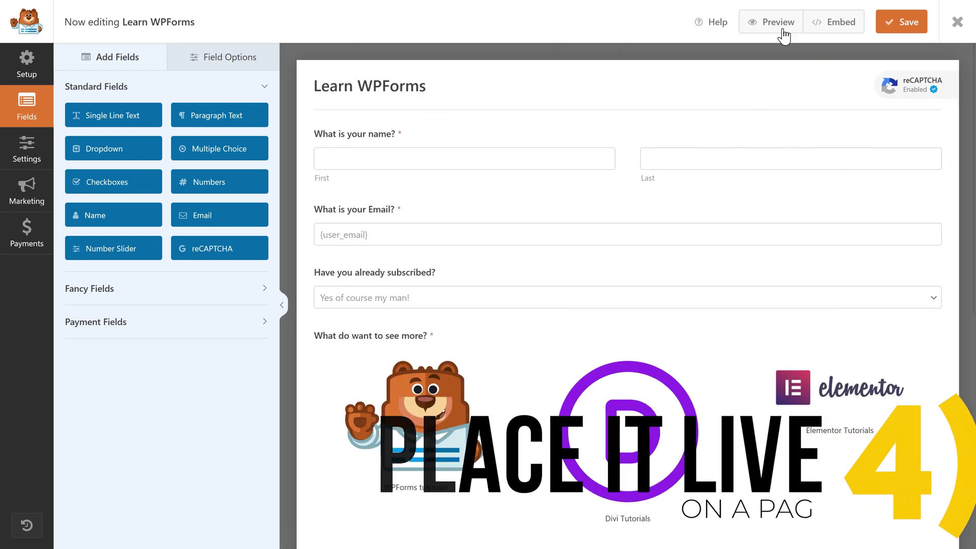
click(834, 25)
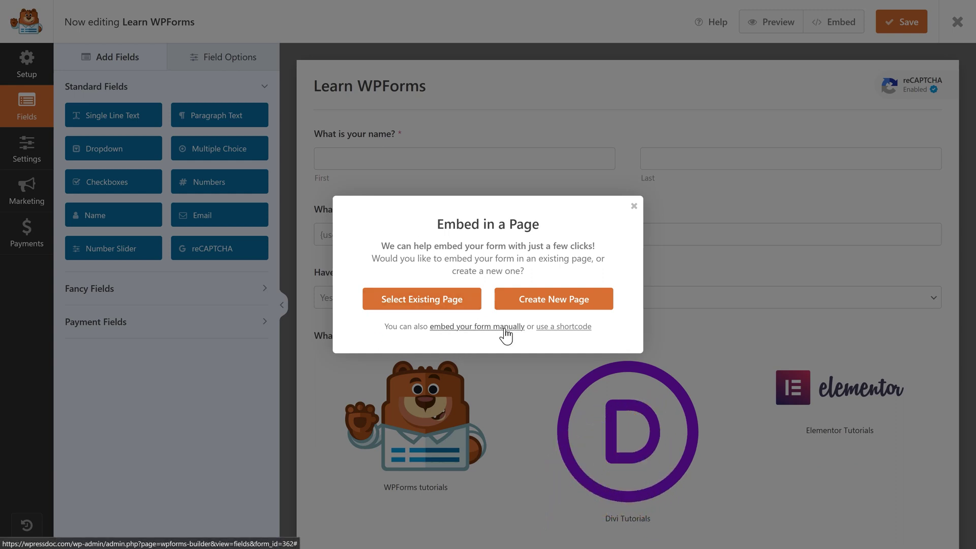
click(566, 331)
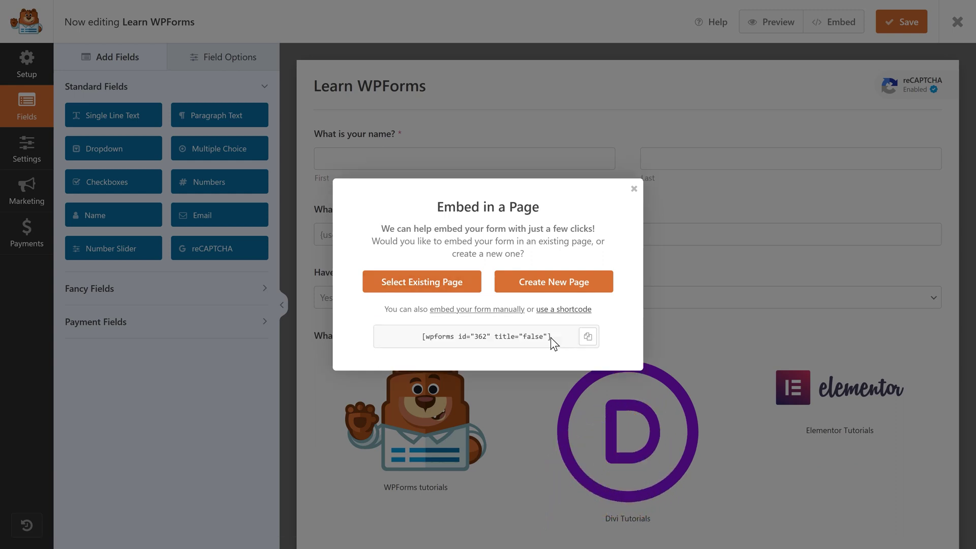
click(587, 338)
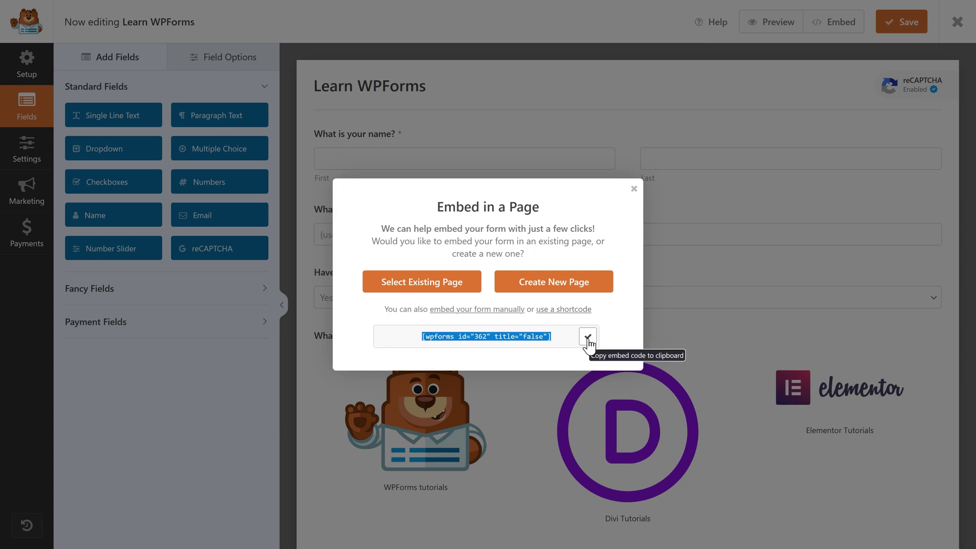
click(634, 189)
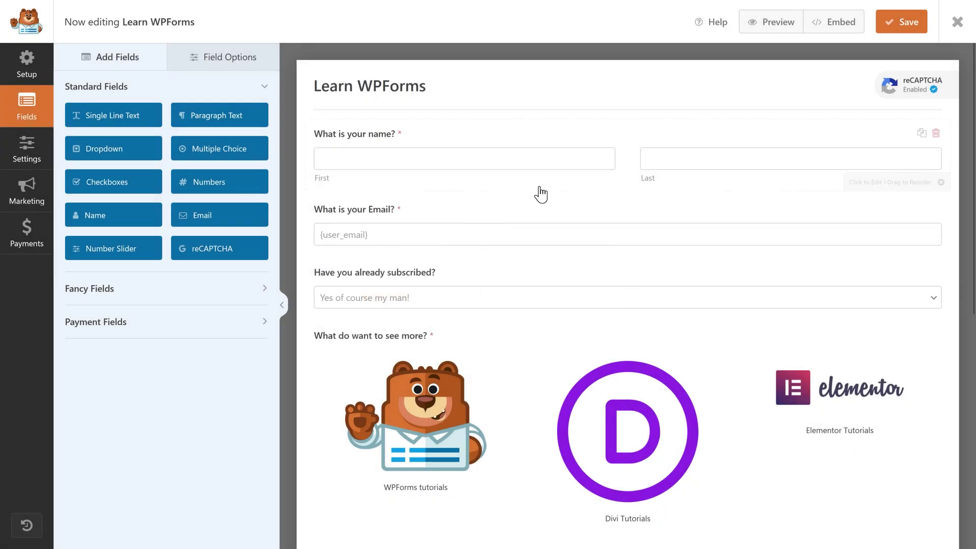
Leave the form builder, open the Contact page in the Divi Visual Builder and insert a Text module
click(959, 31)
mouse_move(26, 99)
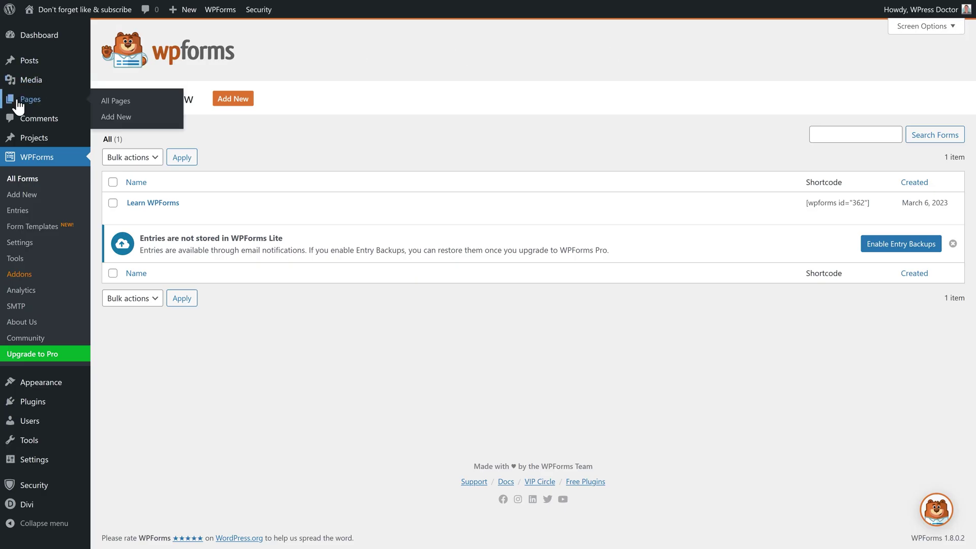
click(114, 104)
click(285, 134)
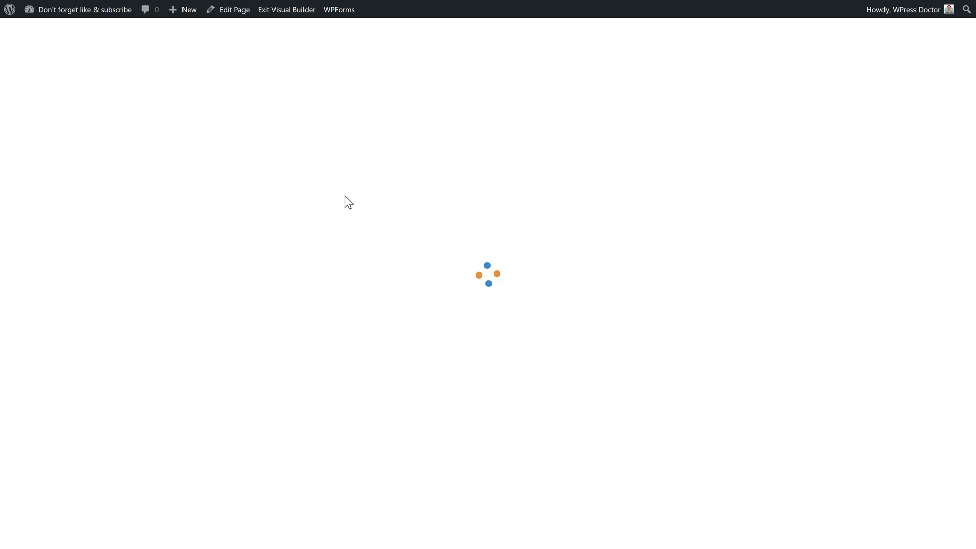
click(489, 77)
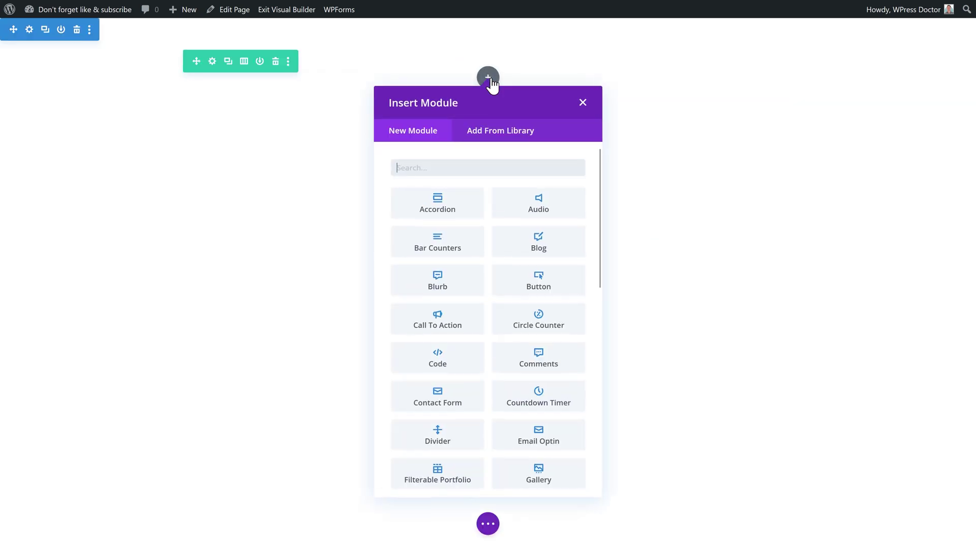
text(text)
click(450, 192)
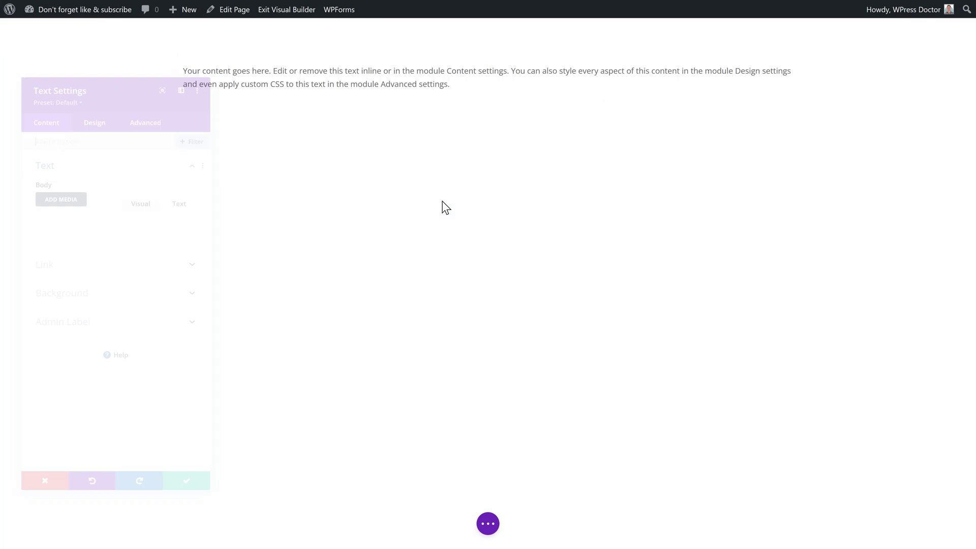
Replace the Text module's body with the shortcode [wpforms id="362" title="false"], save it and check the form on the live page
click(191, 191)
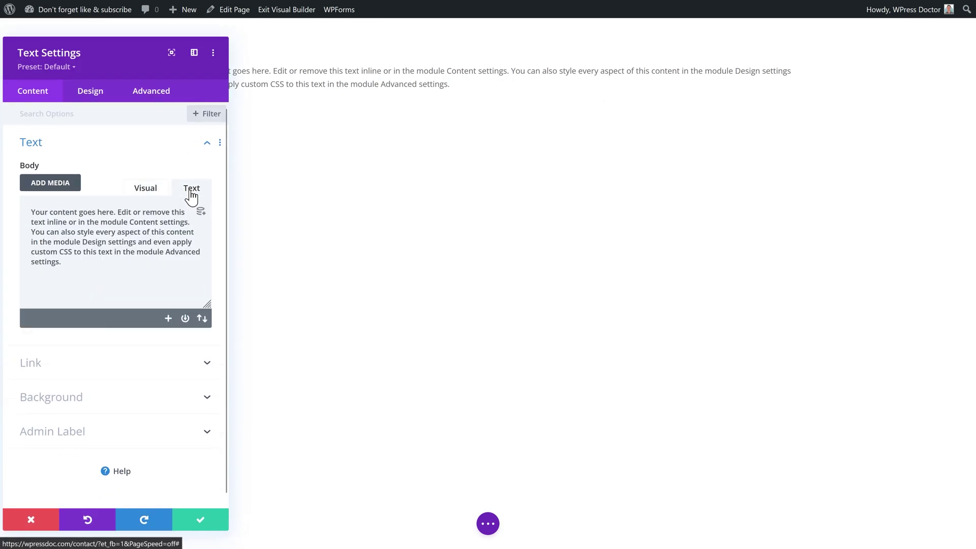
key(ctrl+a)
key(ctrl+v)
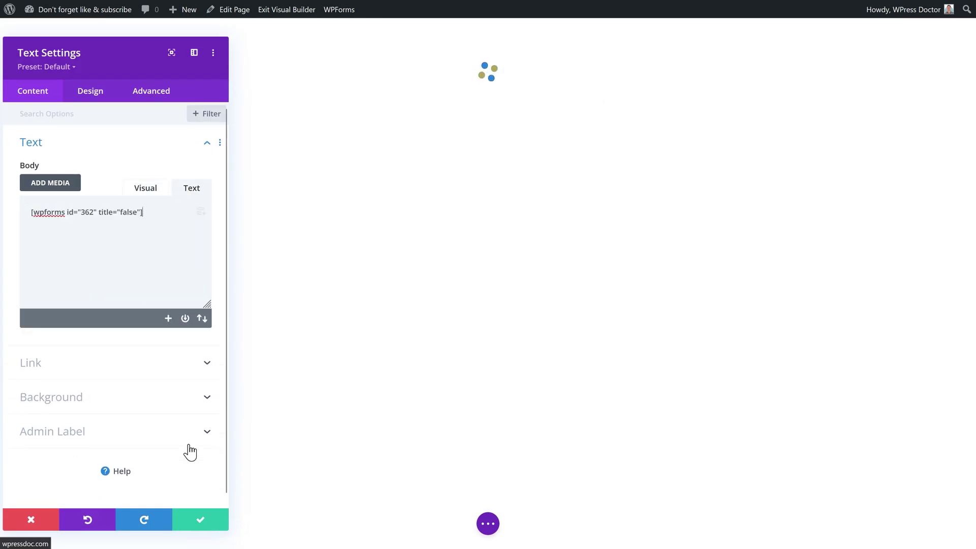
click(198, 521)
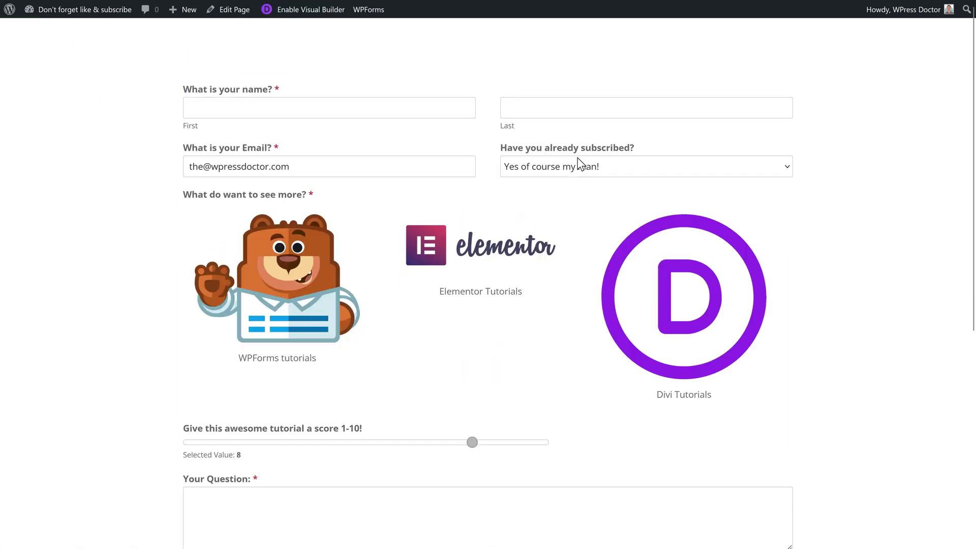
scroll(887, 160, down, 6)
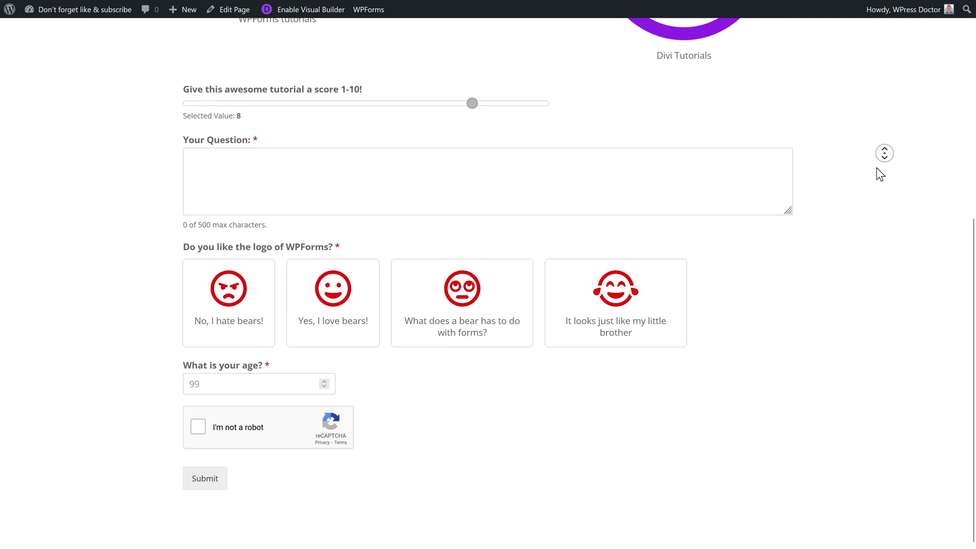
scroll(884, 152, up, 8)
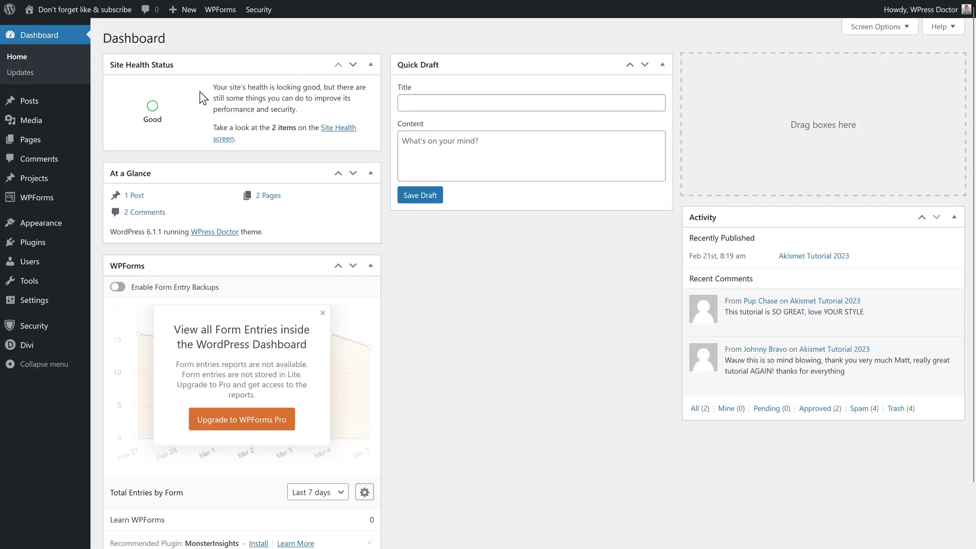
Open the overview of all WPForms forms and locate the actions for the Learn WPForms form
mouse_move(36, 204)
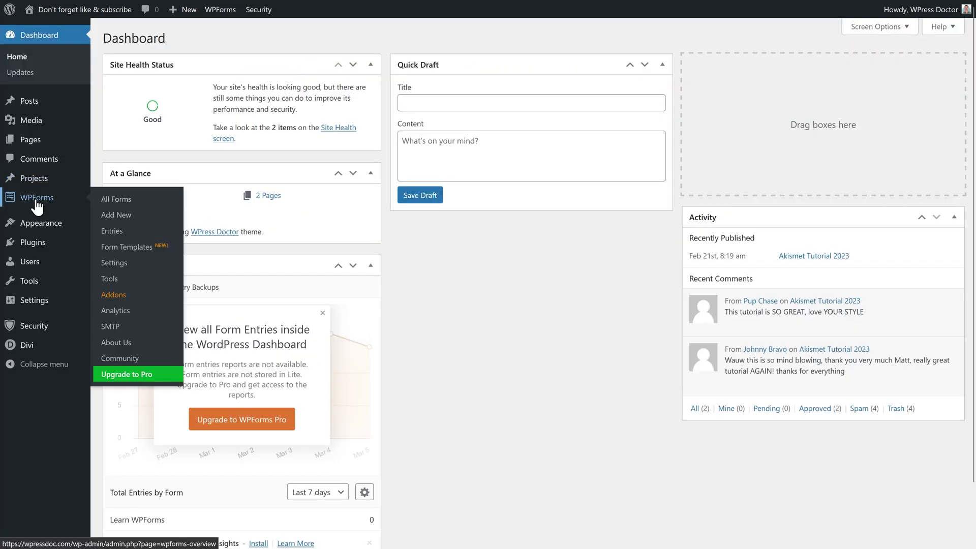
click(122, 201)
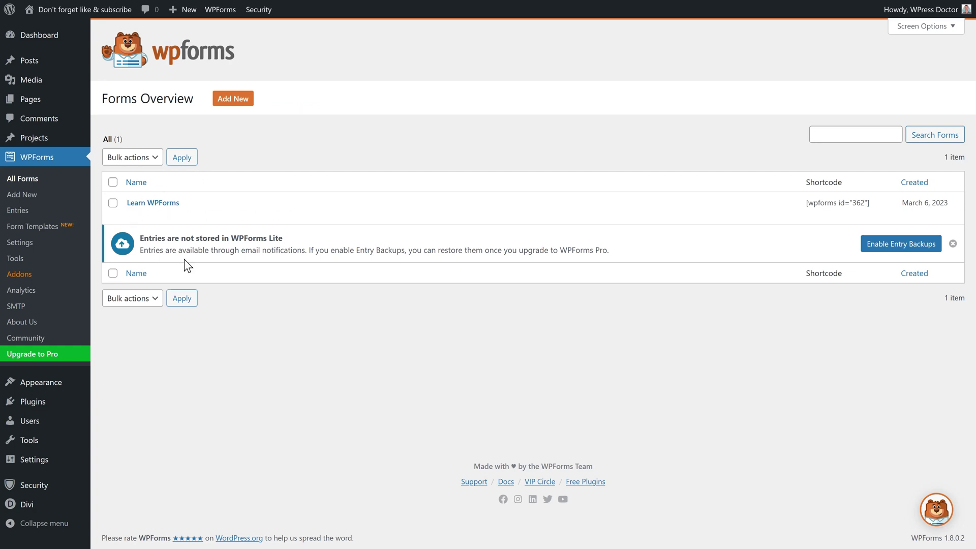
mouse_move(191, 218)
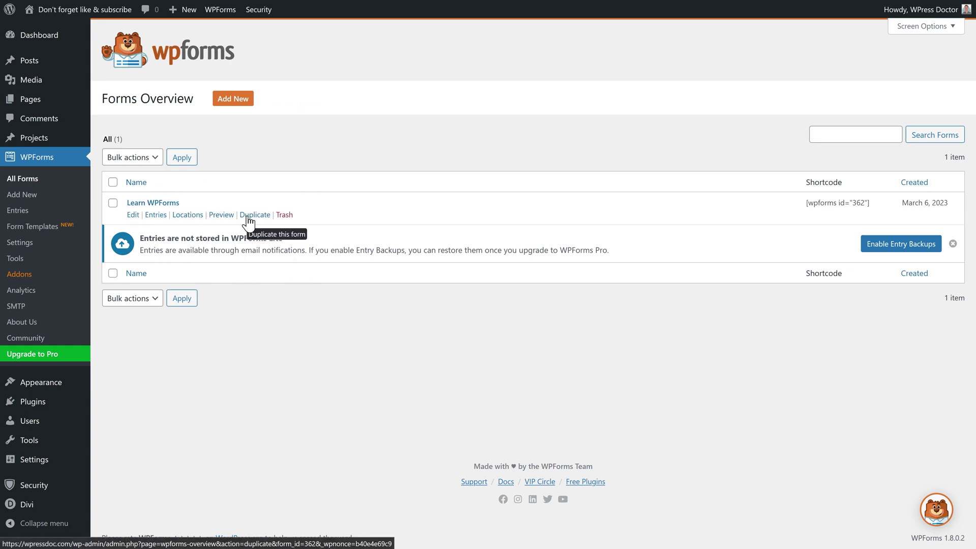
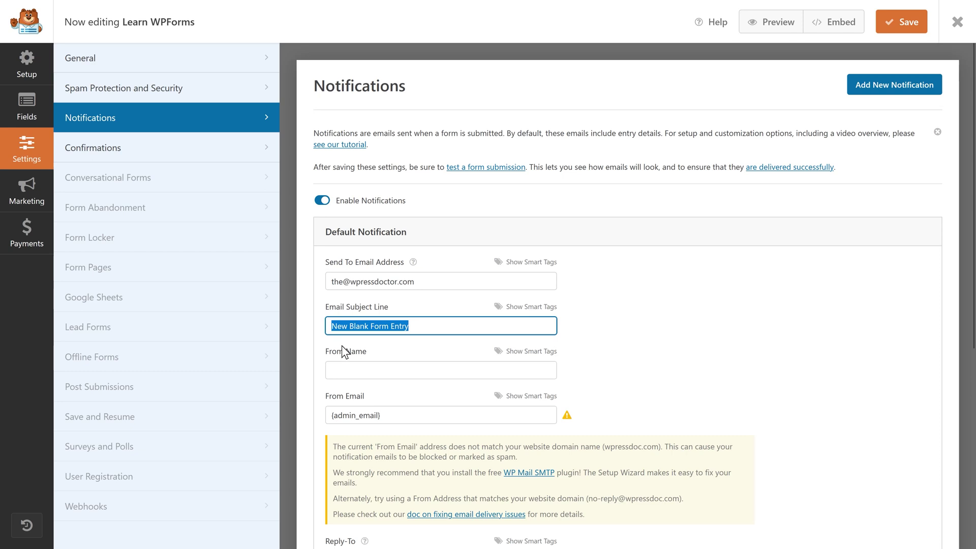
Set the default notification's email subject line to "NEW question from website!" and its From Name to "Contact Form"
text(NEW question f)
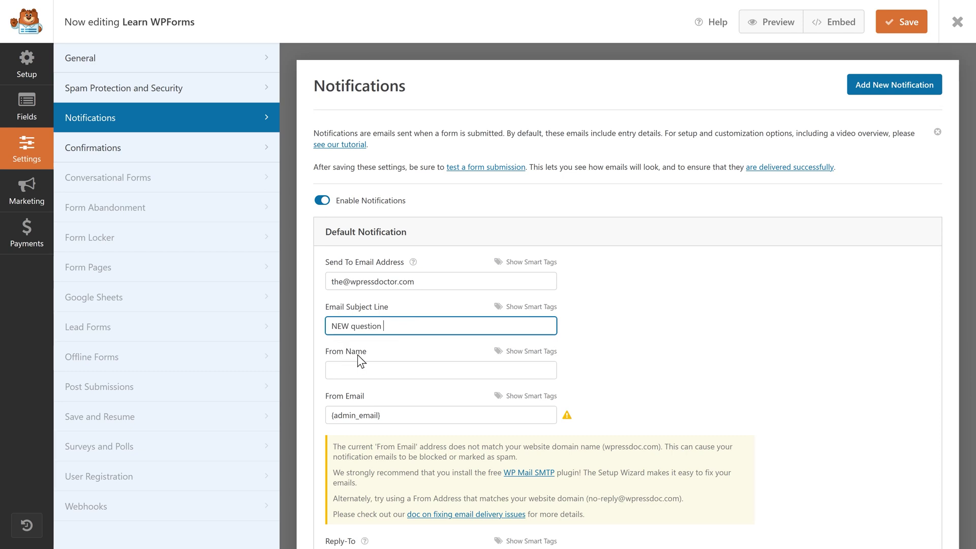
text(rom website!)
click(374, 370)
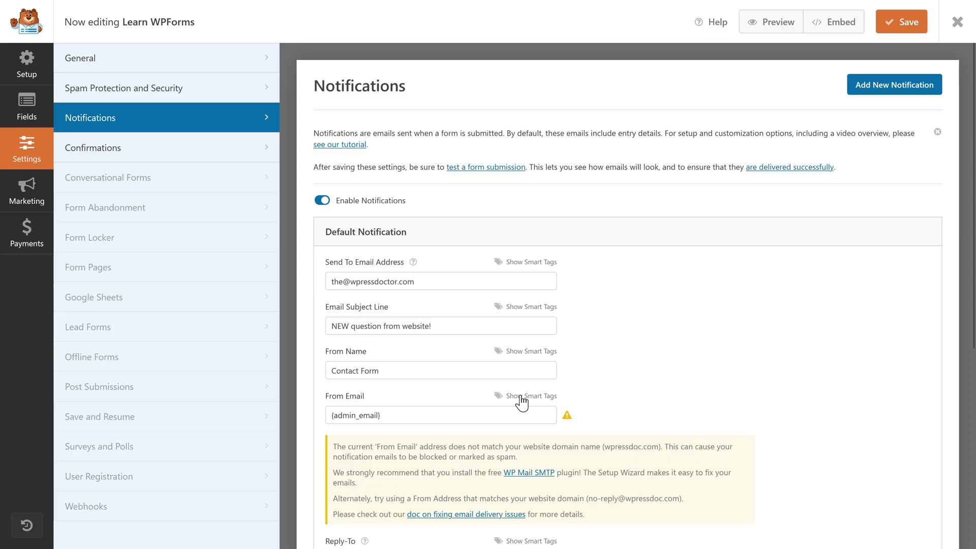
Replace the {admin_email} tag in the notification's From Email with an info address on the wpressdoc.com domain
drag(407, 420, 330, 421)
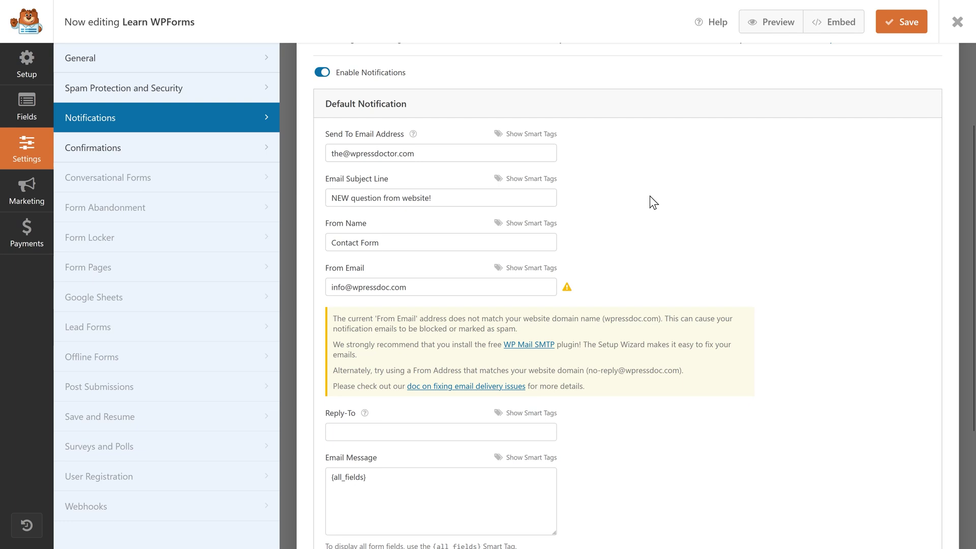
drag(337, 324, 617, 394)
click(477, 349)
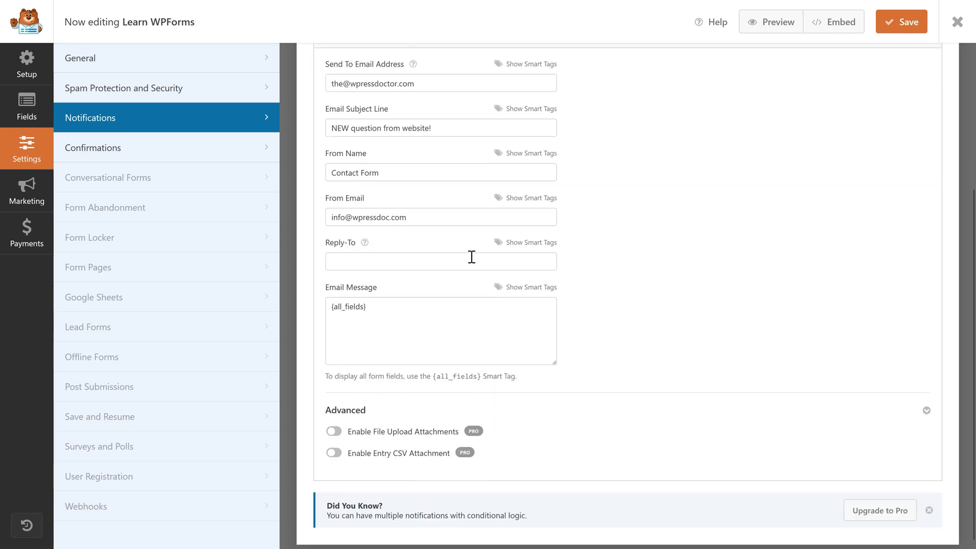
drag(429, 216, 353, 217)
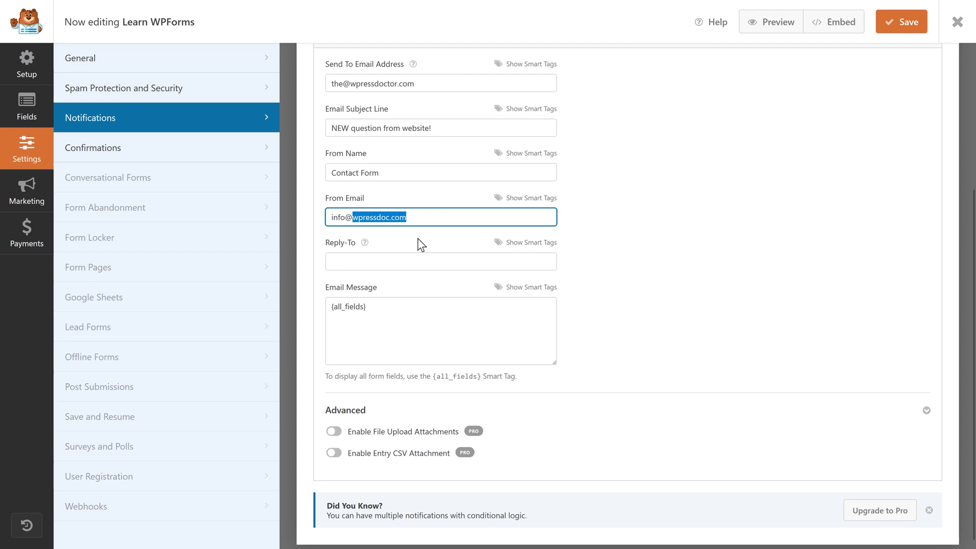
Set the default notification's Reply-To to the smart tag for the "What is your Email?" field
click(432, 261)
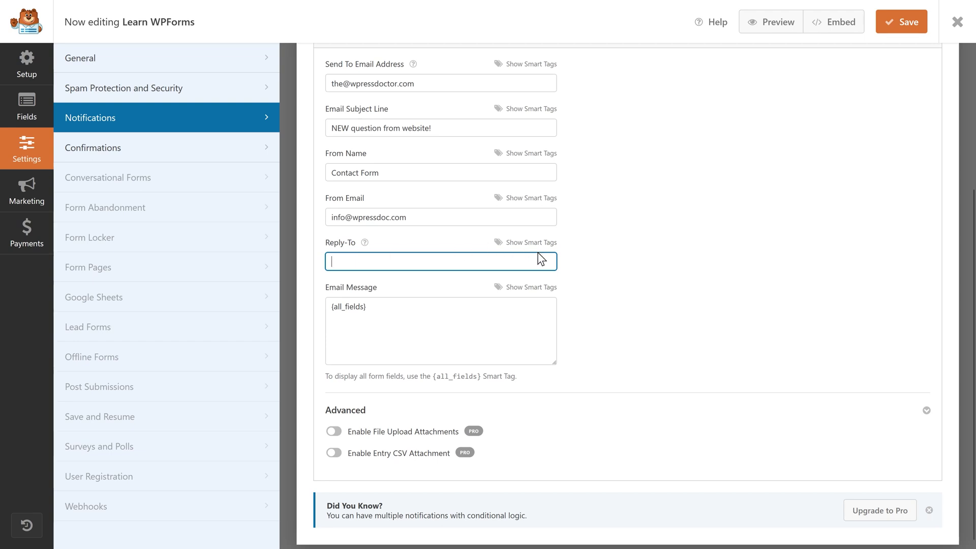
click(523, 243)
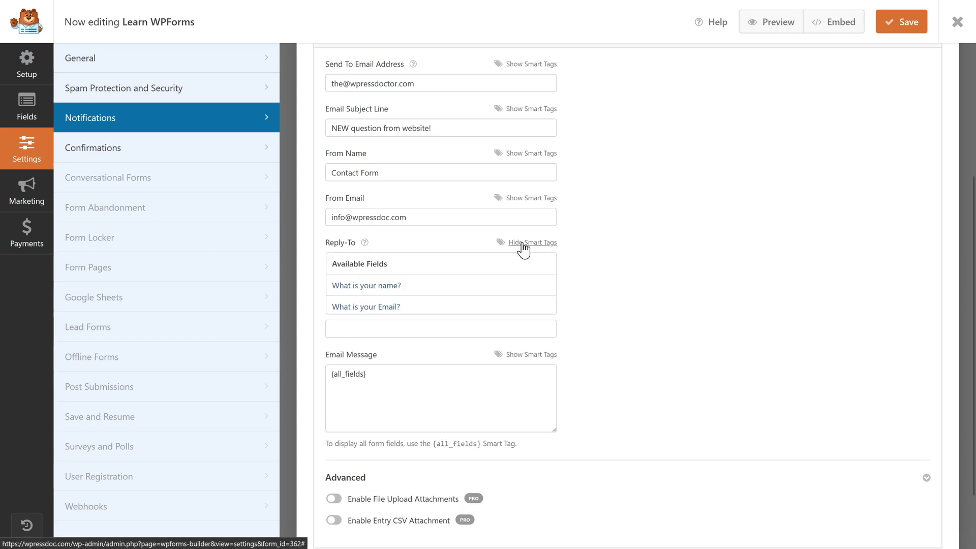
click(387, 312)
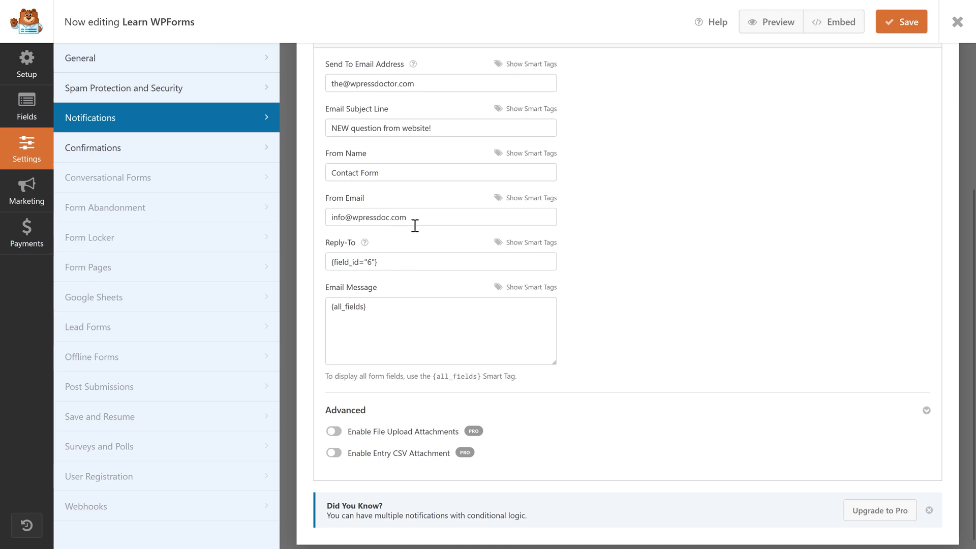
Review the notification's From Email, Reply-To and Email Message values, and save the form
drag(414, 225, 323, 217)
click(373, 242)
drag(378, 263, 337, 273)
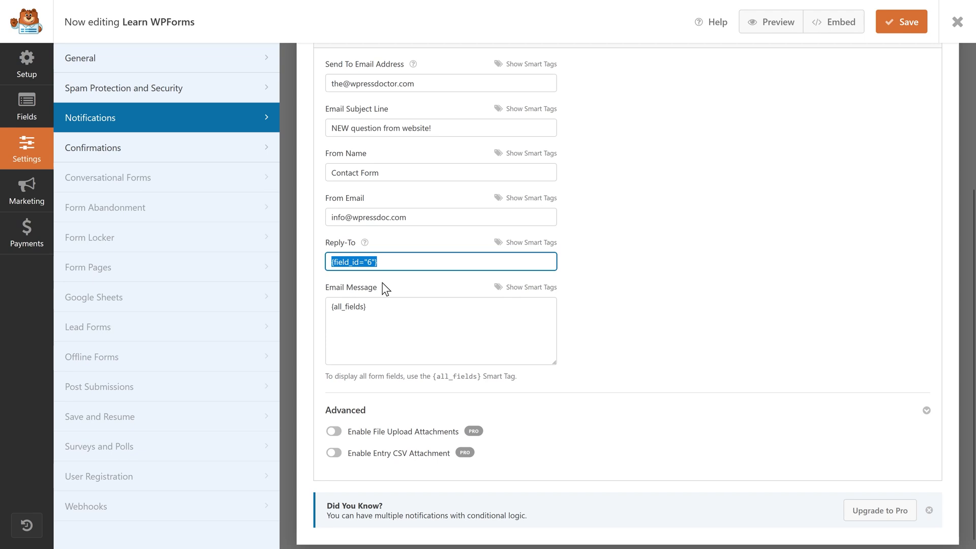
drag(369, 307, 327, 305)
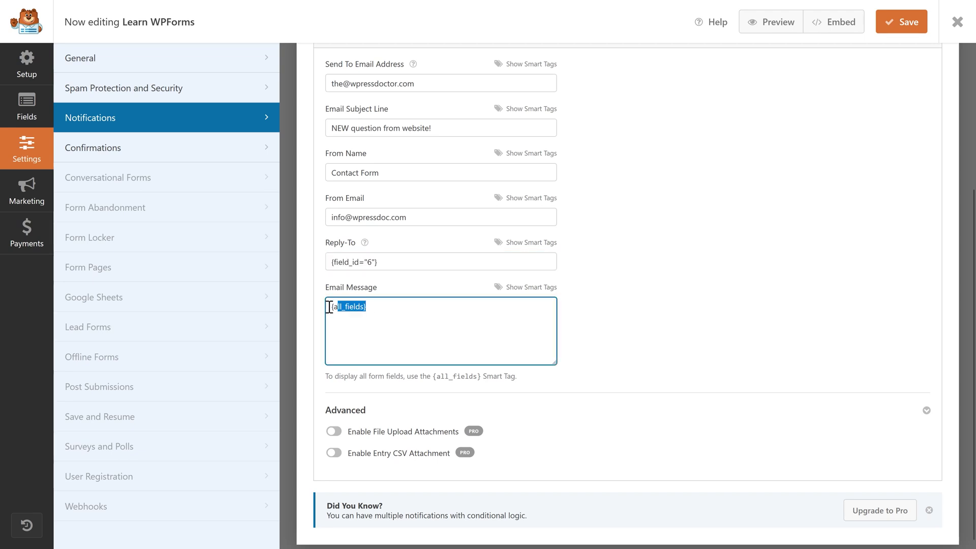
click(362, 329)
middle_click(627, 307)
middle_click(681, 416)
middle_click(703, 391)
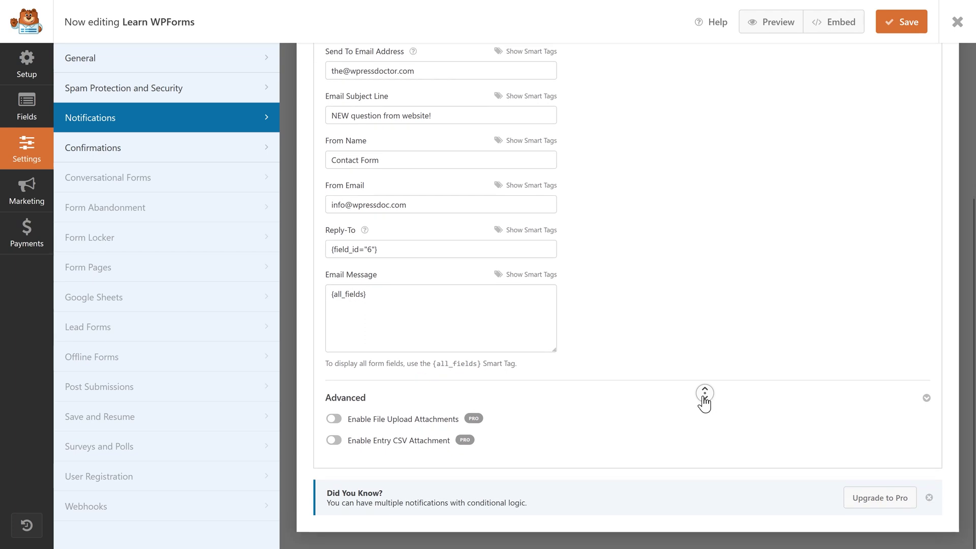
scroll(705, 393, up, 3)
middle_click(864, 63)
click(897, 27)
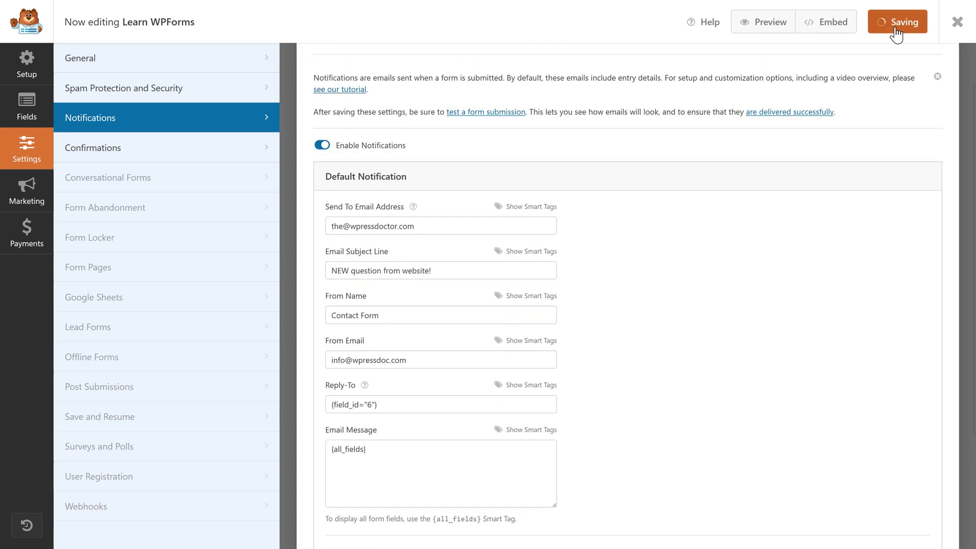
Open the form's Confirmations settings and examine the available confirmation types and the default confirmation message
click(120, 160)
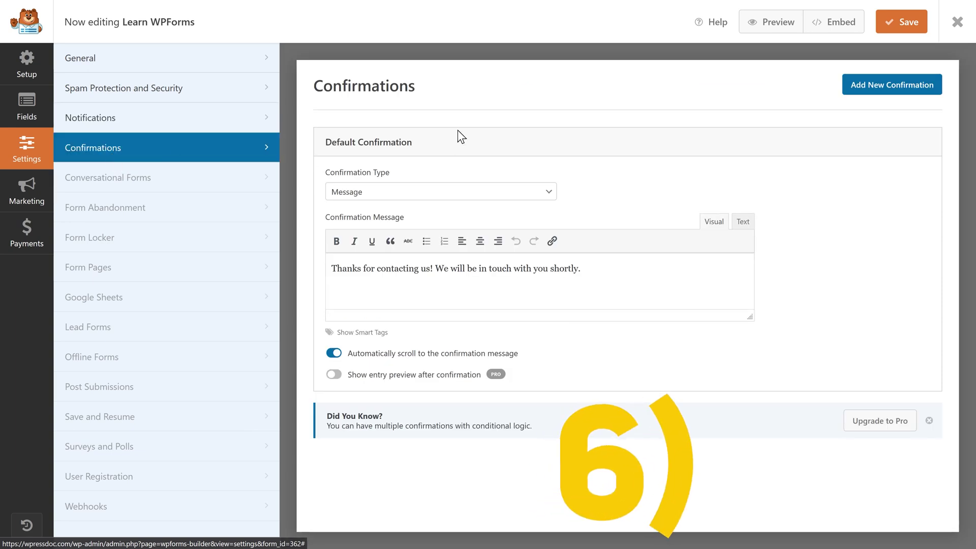
click(377, 193)
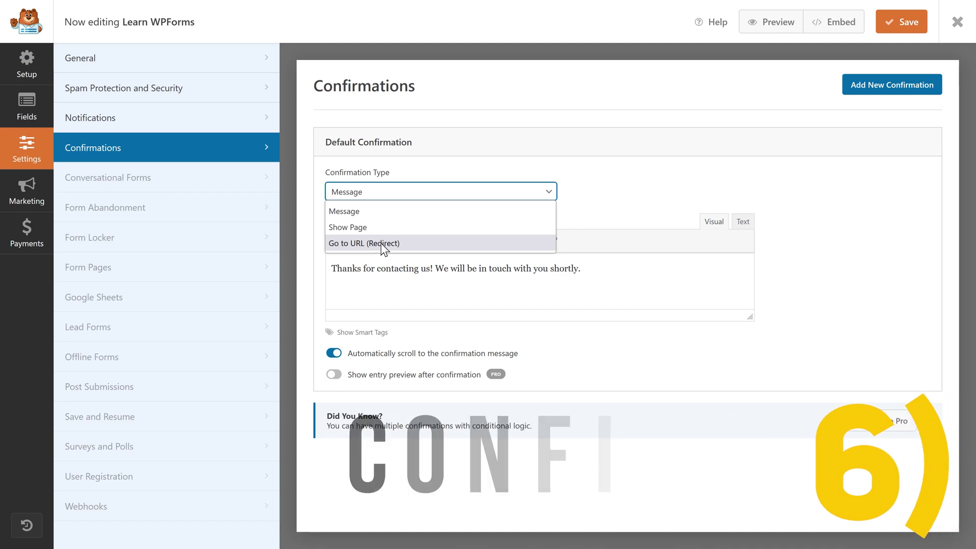
click(584, 203)
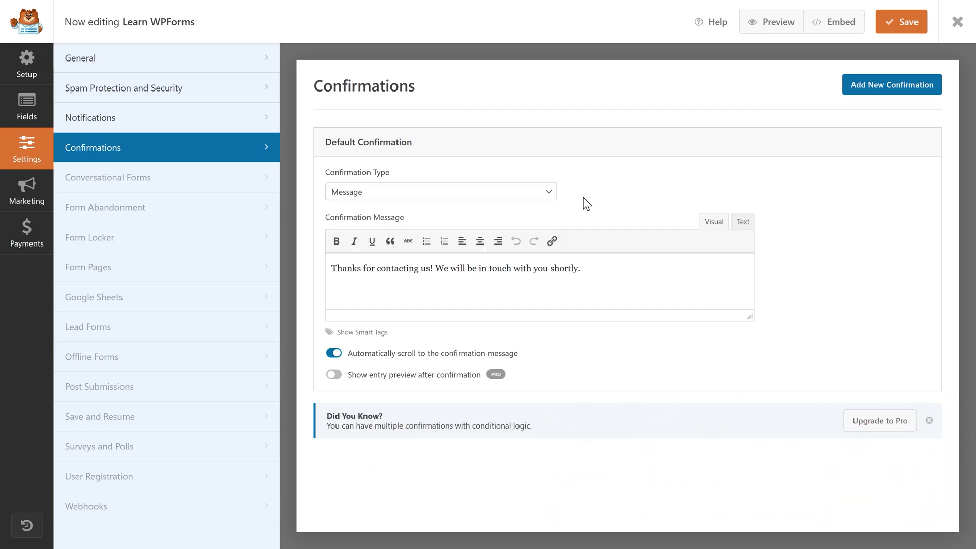
drag(333, 272, 603, 274)
click(603, 273)
Try the Show Page confirmation type with Contact as the confirmation page, and save the form
click(387, 191)
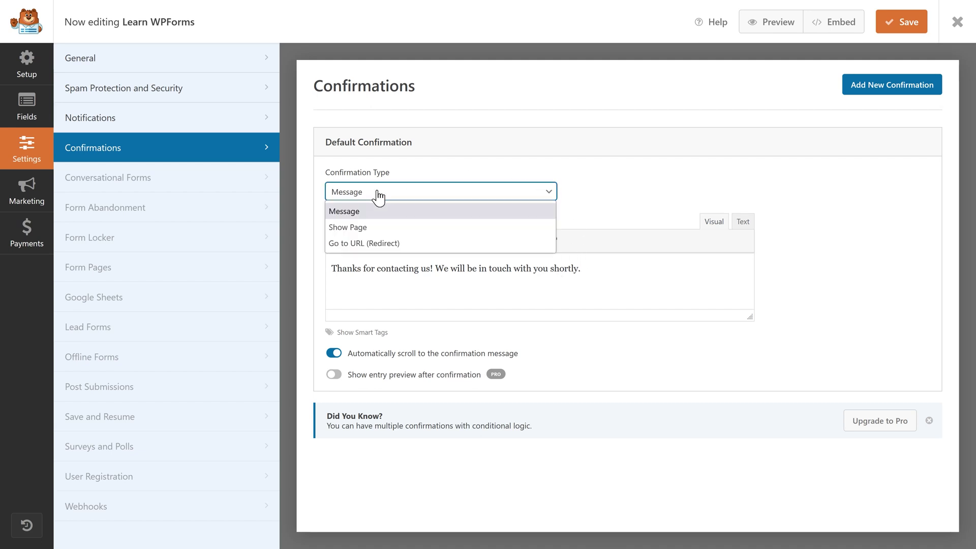
click(352, 230)
click(463, 239)
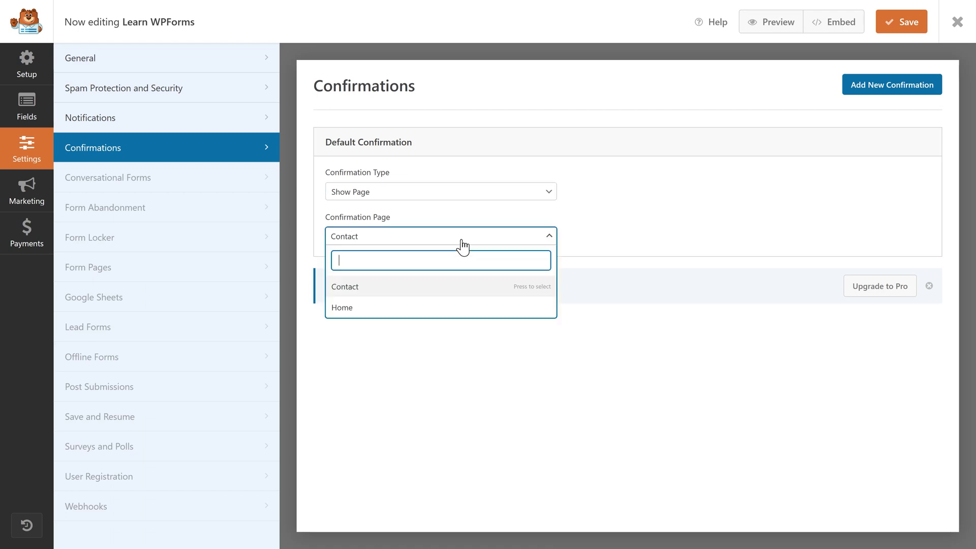
click(365, 290)
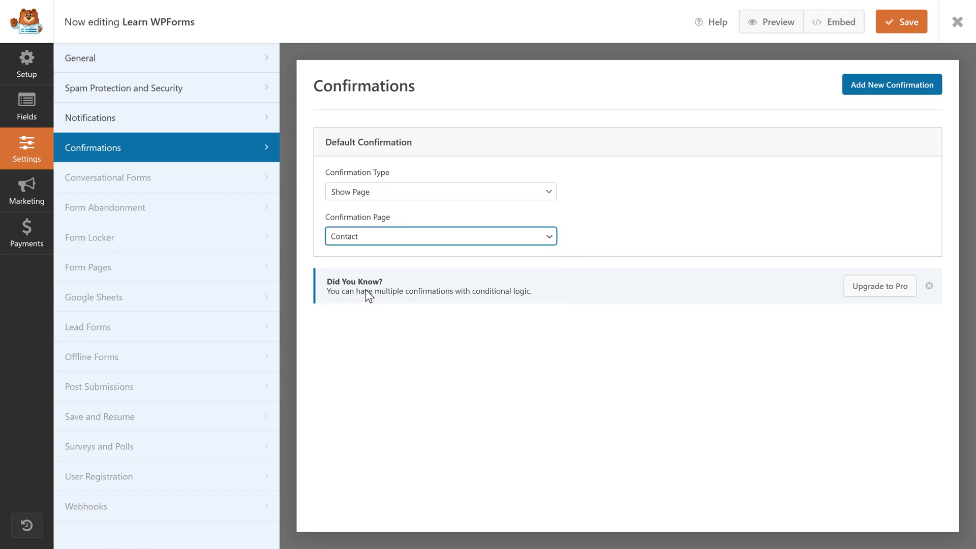
click(908, 25)
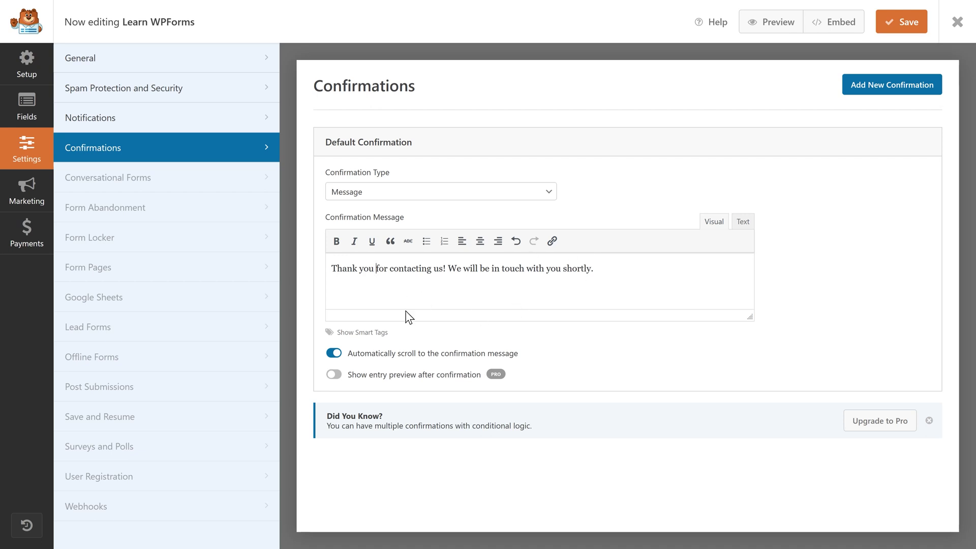
Insert the "What is your name?" smart tag after "Thank you" in the confirmation message, followed by a space
click(373, 332)
click(377, 375)
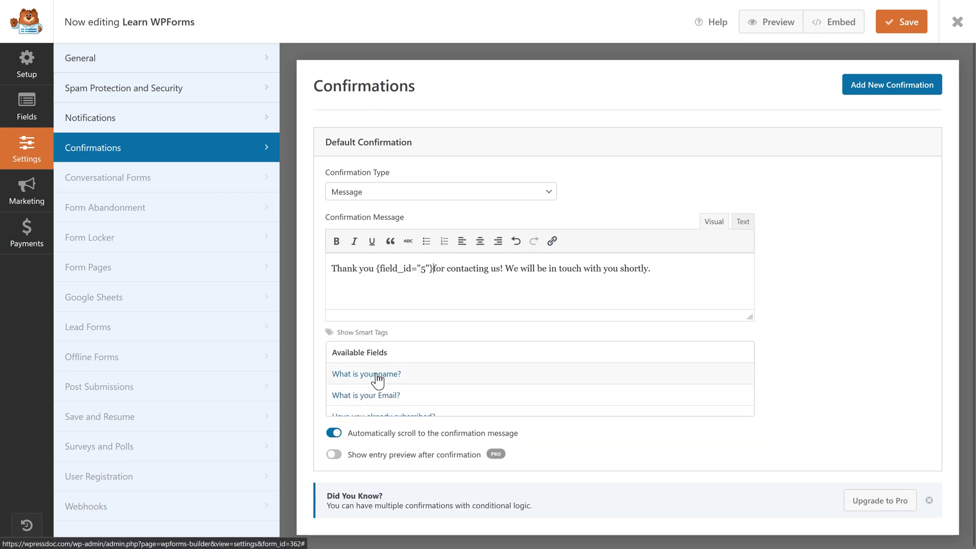
click(434, 268)
text(shortly)
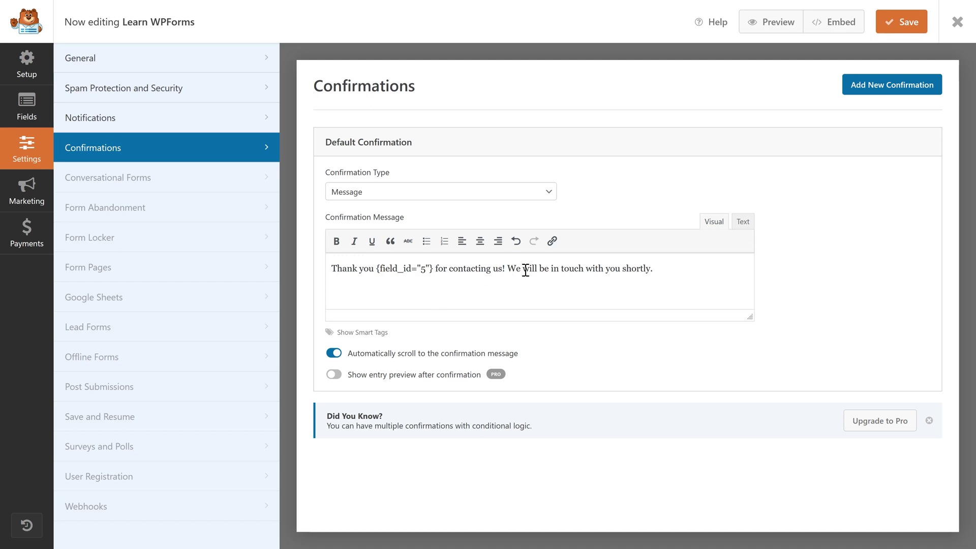
Extend the message's sentence after "shortly" with "on your email adres" and the "What is your Email?" smart tag
text( on your email adres)
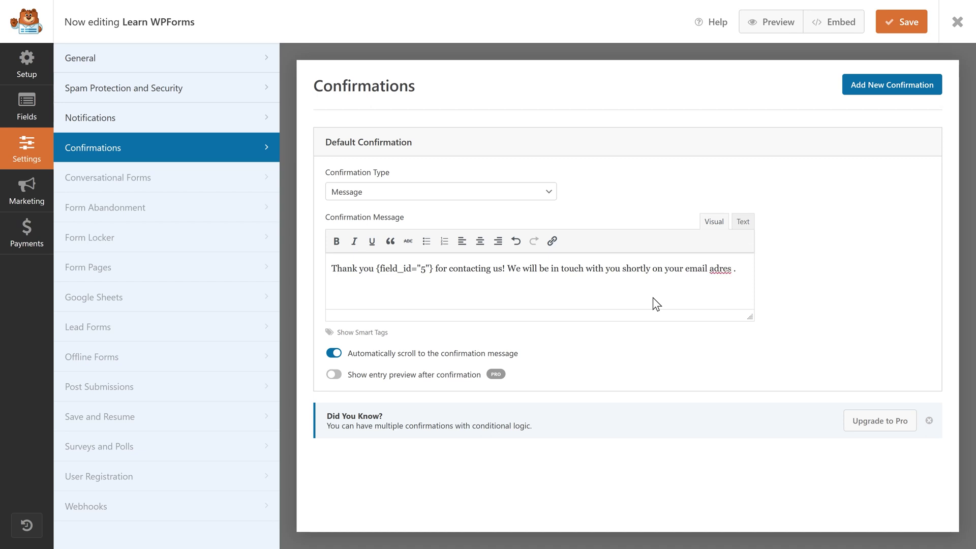
click(362, 332)
click(365, 399)
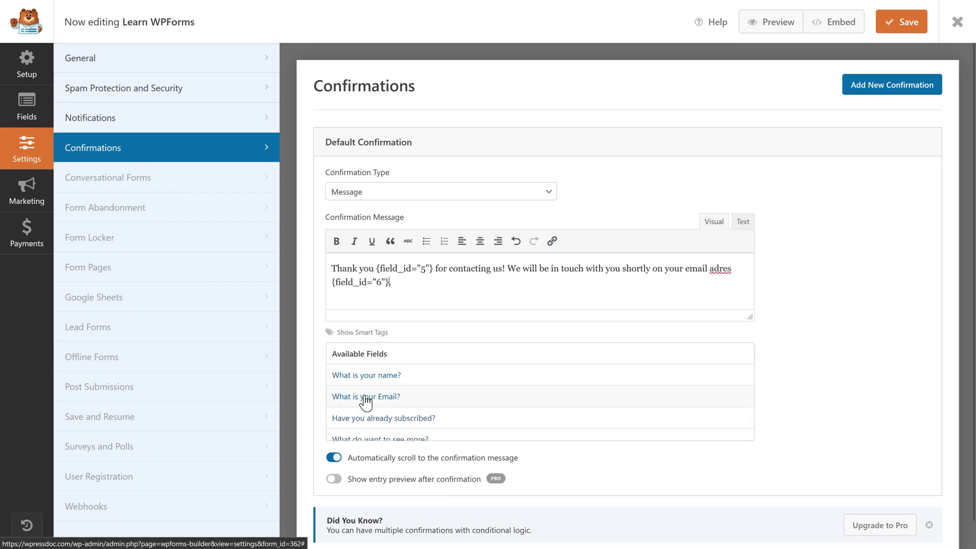
Add the paragraph "Feel free to contact us at any given time if you're in a hurry." to the confirmation message and save the form
key(Return)
text(Feel free to contact us at any given time if you're in a hurry.)
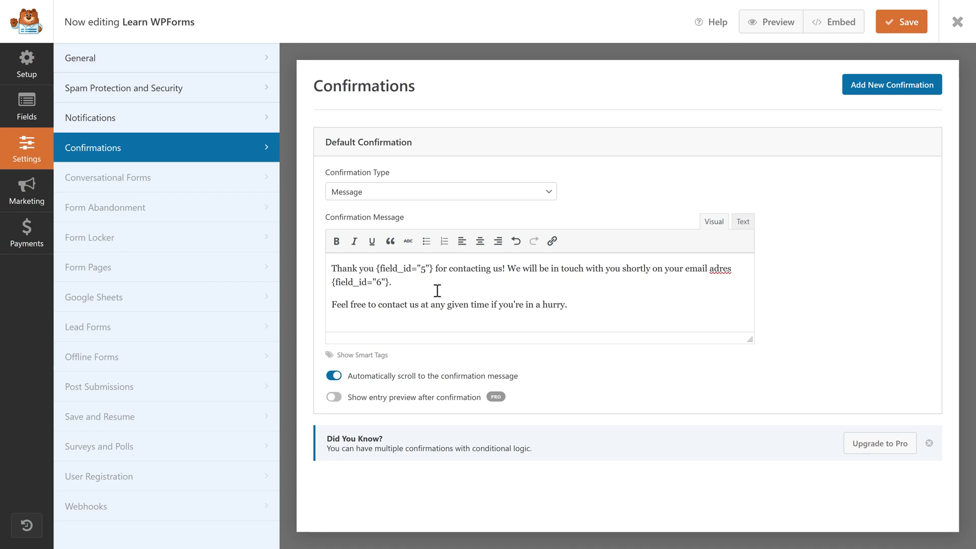
click(902, 22)
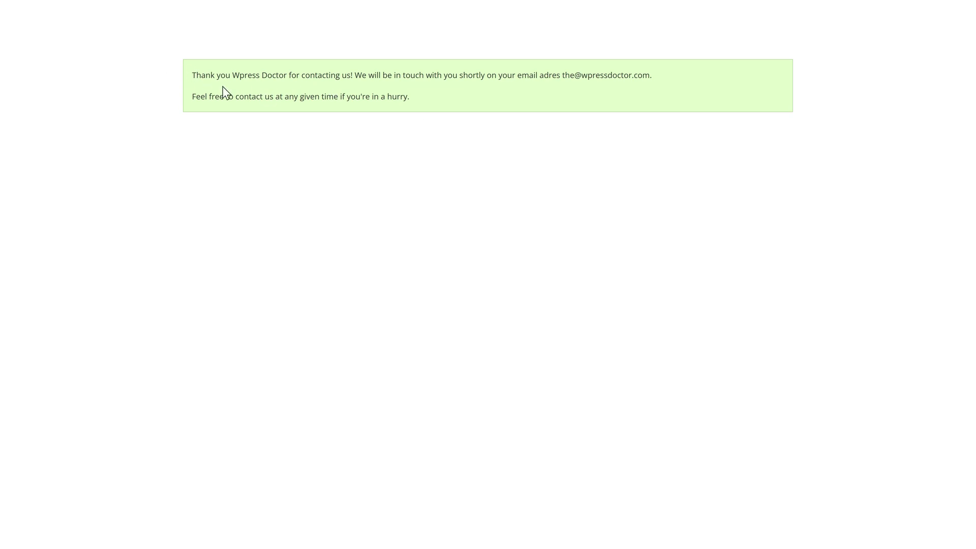
Examine the submitted name and email address in the confirmation message on the live page
drag(232, 76, 301, 75)
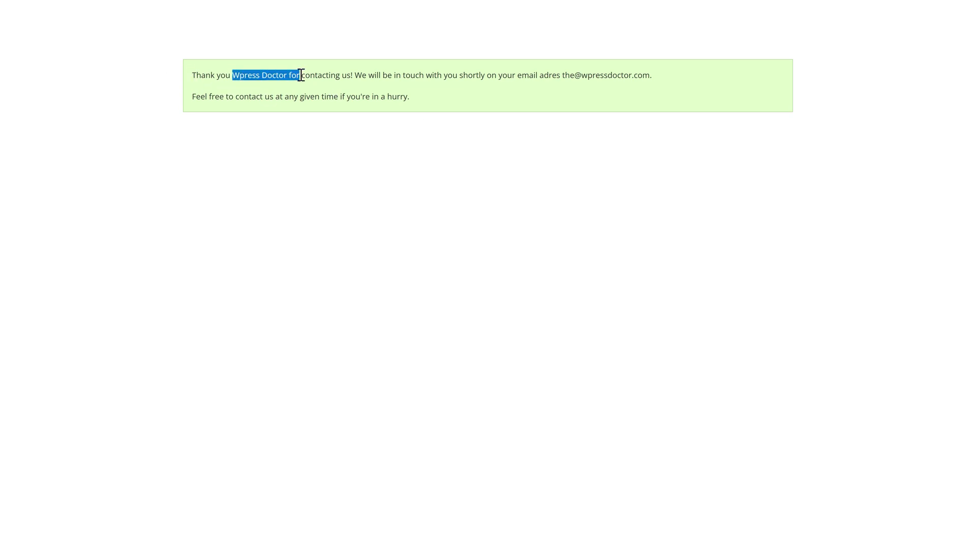
click(344, 79)
drag(562, 75, 651, 76)
click(584, 97)
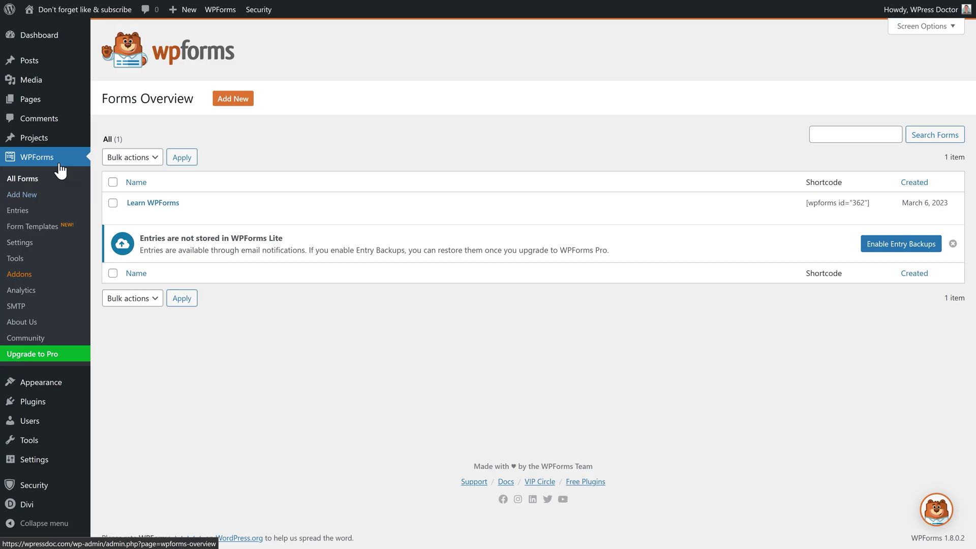
Check the WPForms Entries page and search the plugins available to install for "Contact form Entries"
click(19, 213)
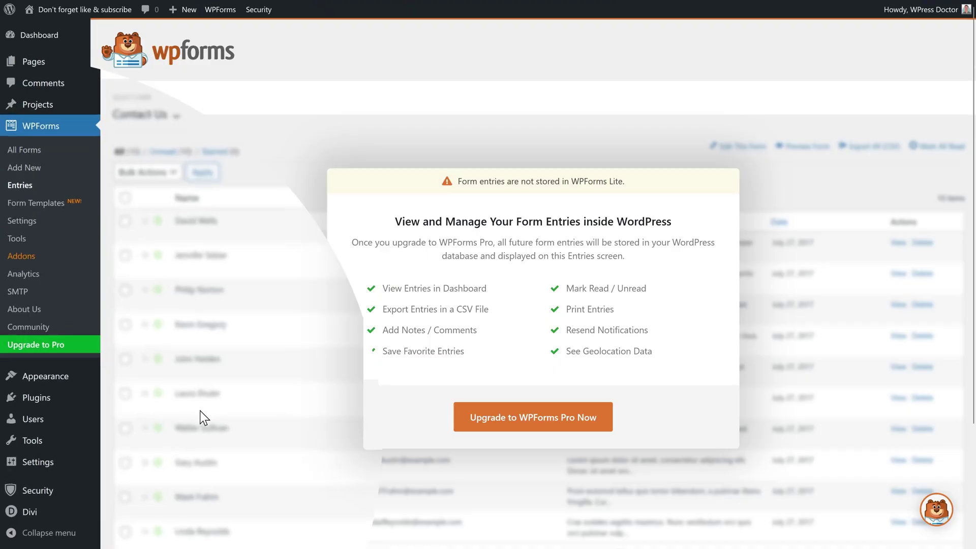
mouse_move(49, 409)
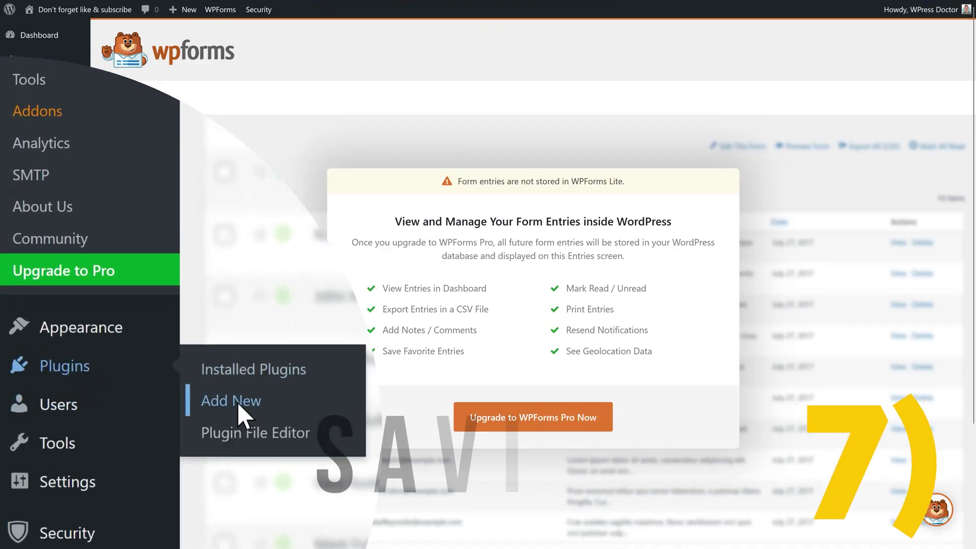
click(231, 400)
click(815, 69)
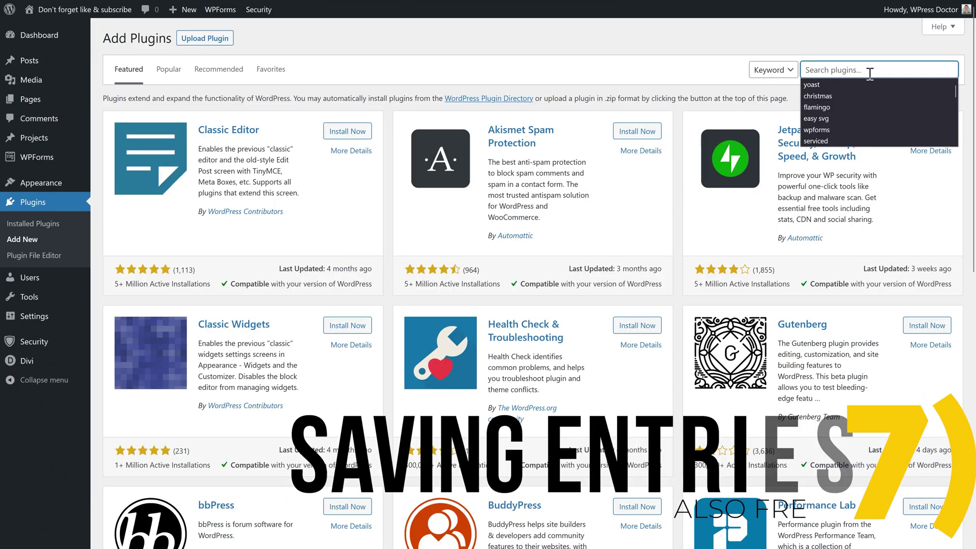
text("Contact form Entries)
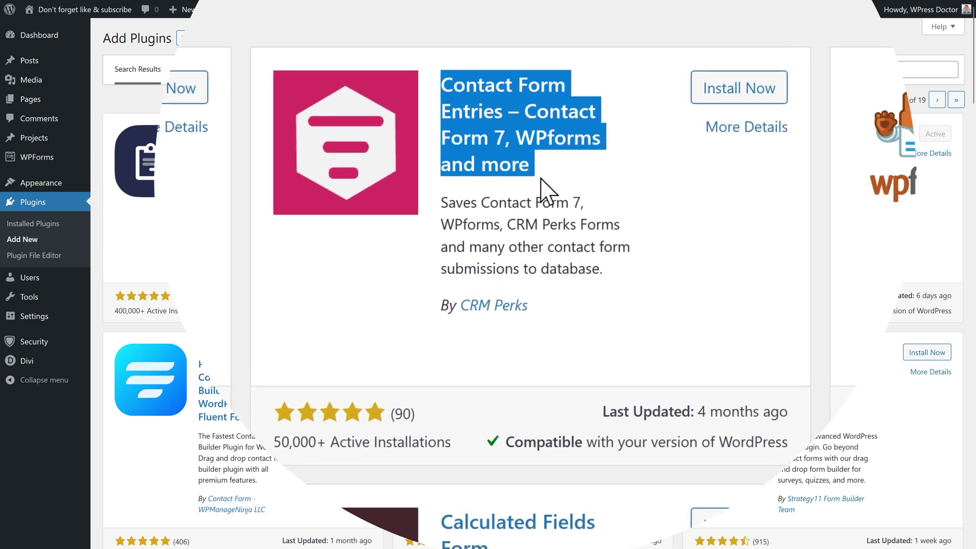
Install and activate the Contact Form Entries plugin by CRM Perks
click(531, 224)
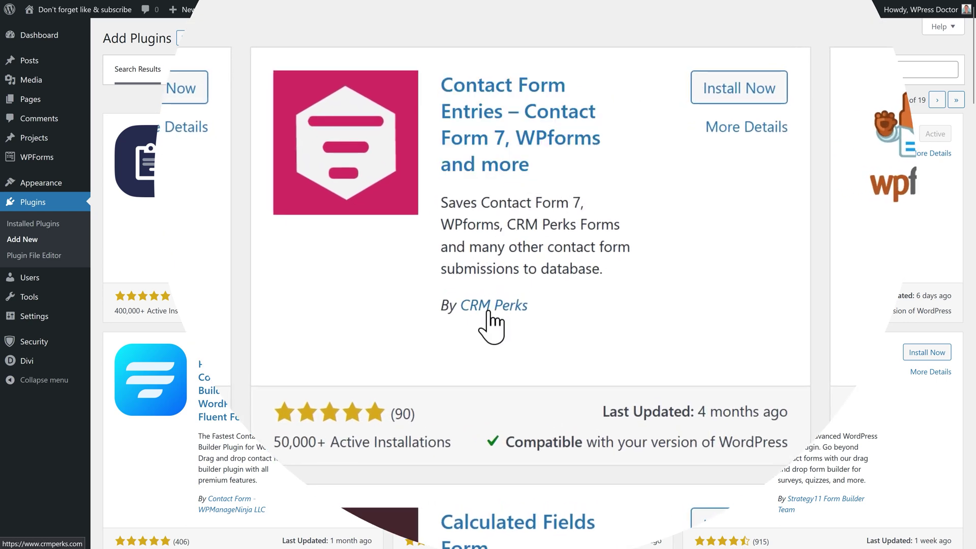
click(722, 92)
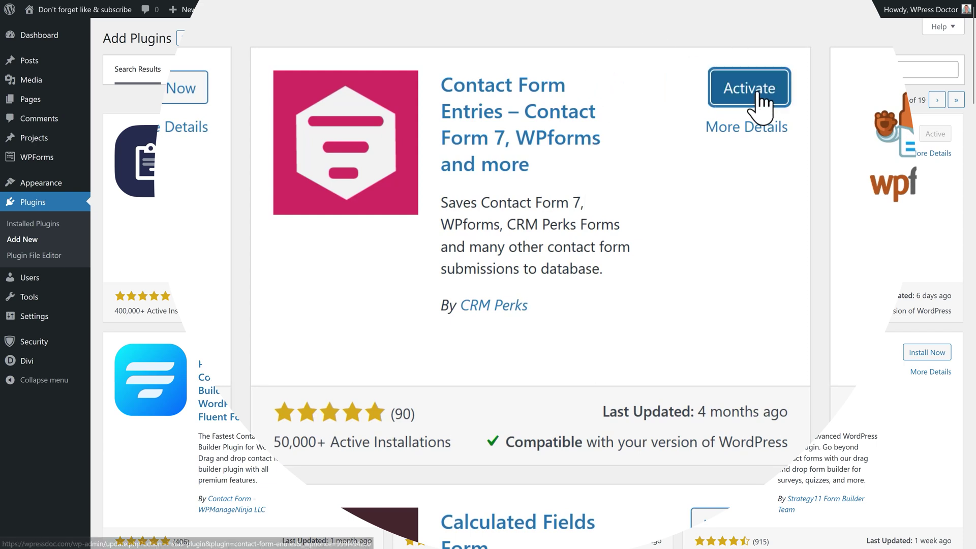
click(749, 88)
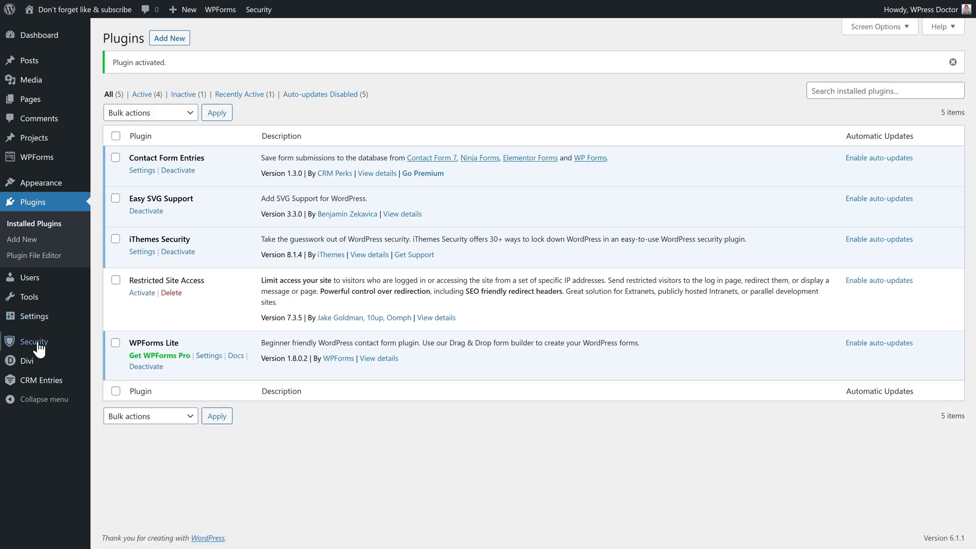
Open the CRM Entries overview and dismiss the CRM Perks Forms Plugin notice
click(37, 382)
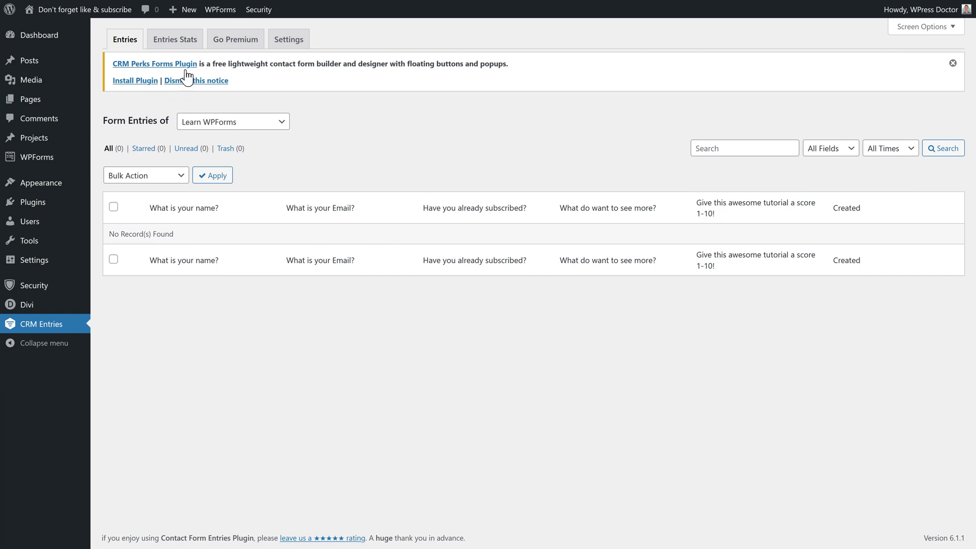
click(202, 81)
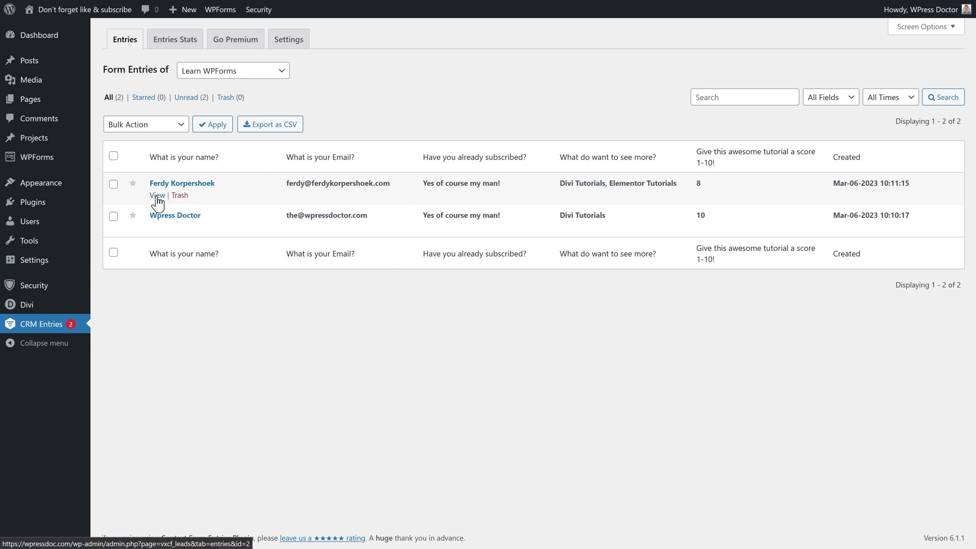
View the details of the newest Learn WPForms entry, including its notes area, and return to the entries list
click(157, 196)
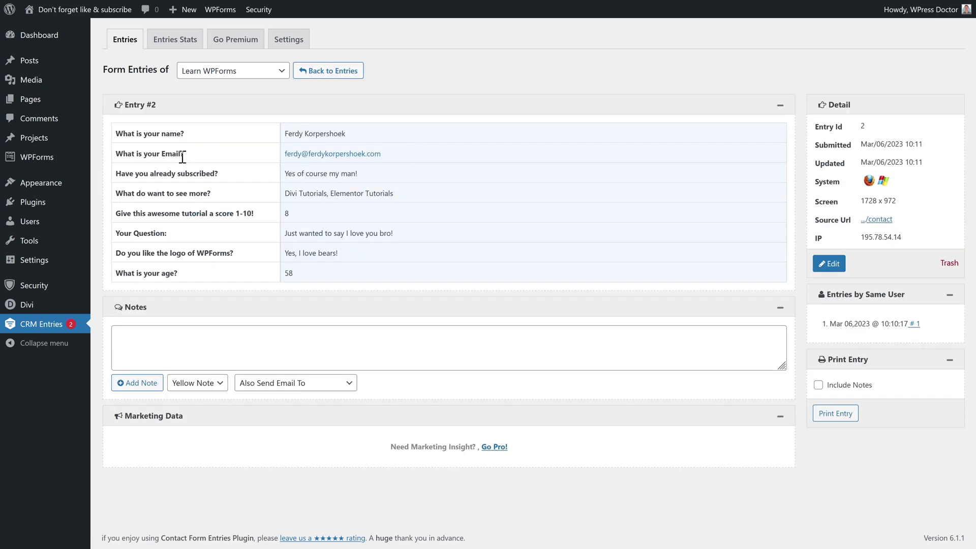
drag(878, 144, 283, 143)
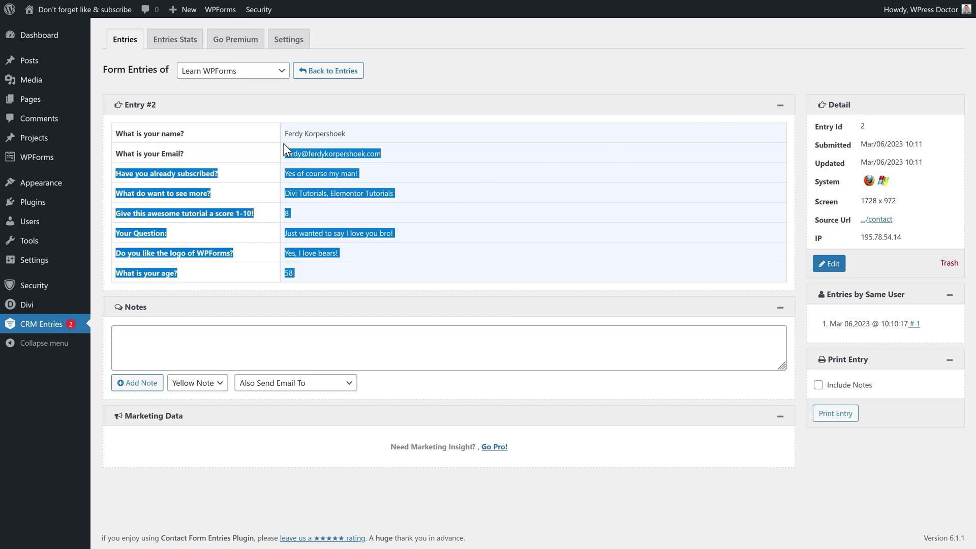
click(152, 354)
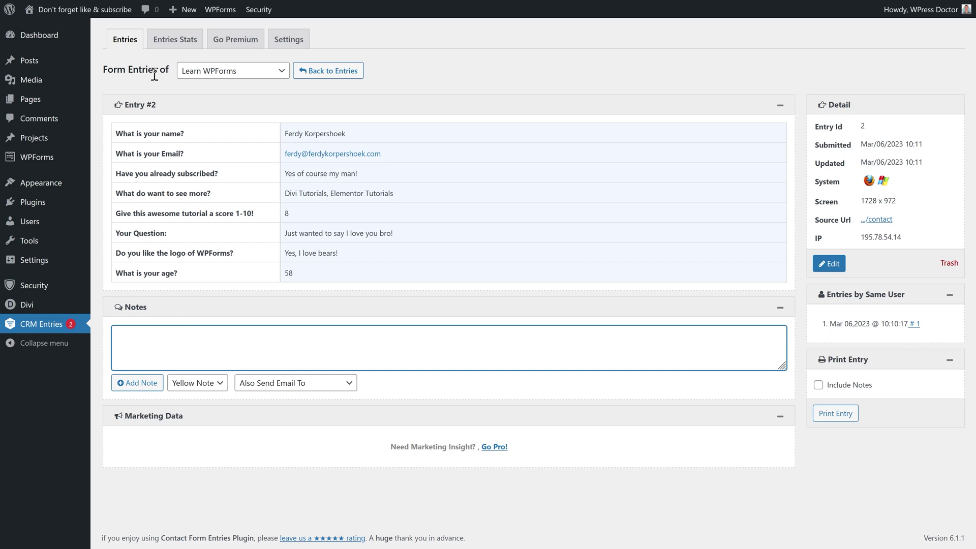
click(328, 70)
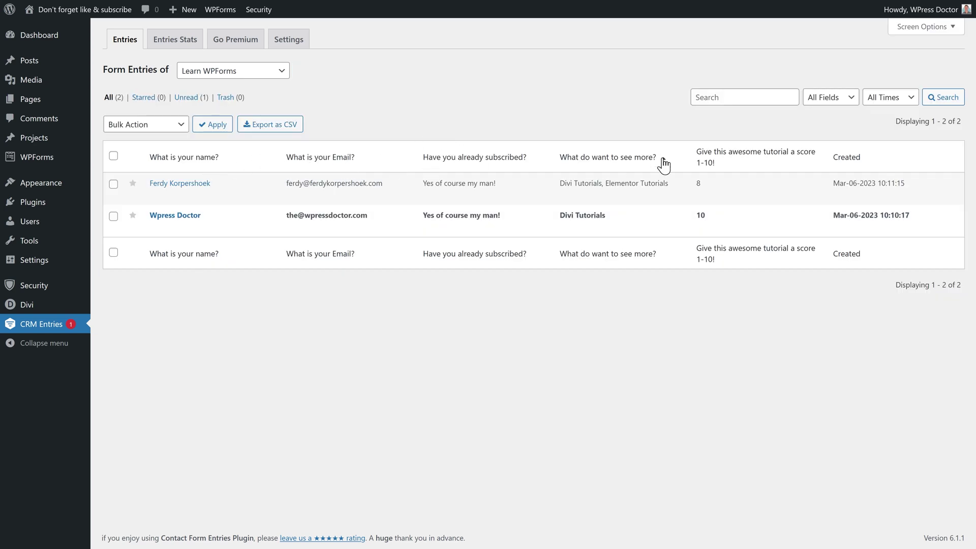
Hide the tutorial score column in the form entries table and show the Your Question, WPForms logo opinion and age columns
click(918, 28)
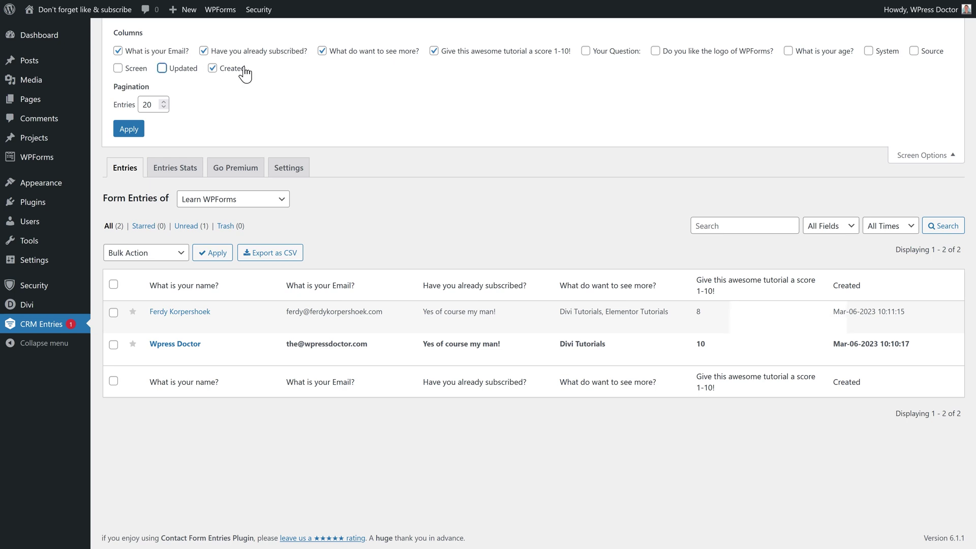
click(464, 53)
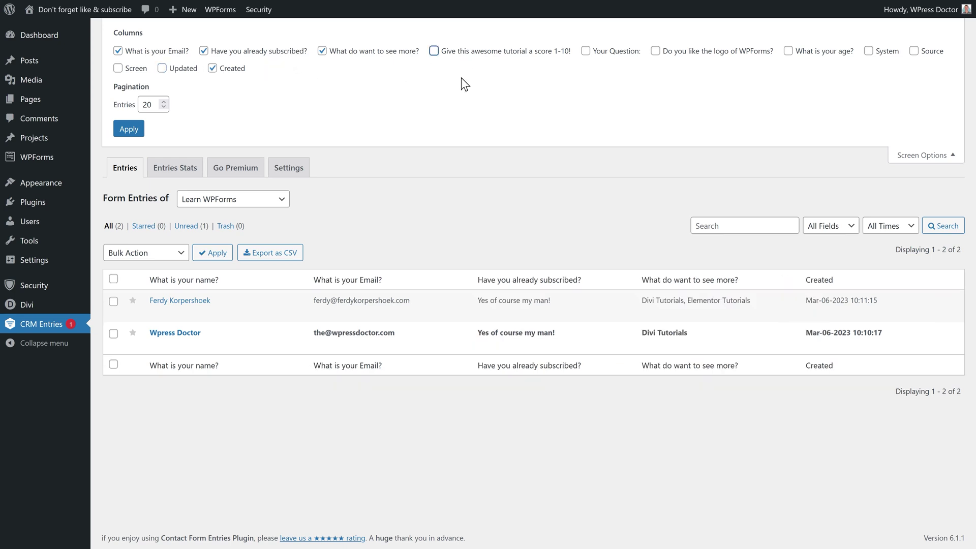
click(618, 57)
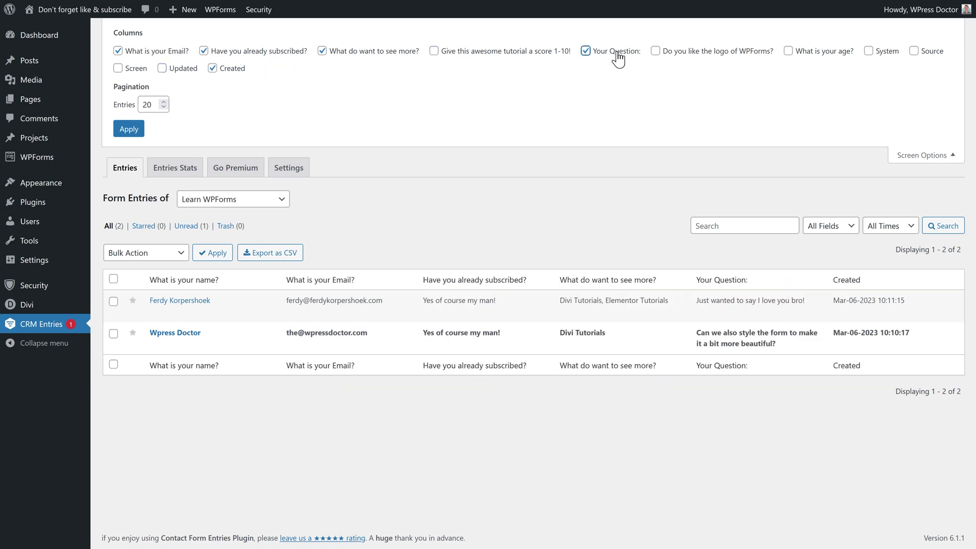
click(682, 56)
click(818, 56)
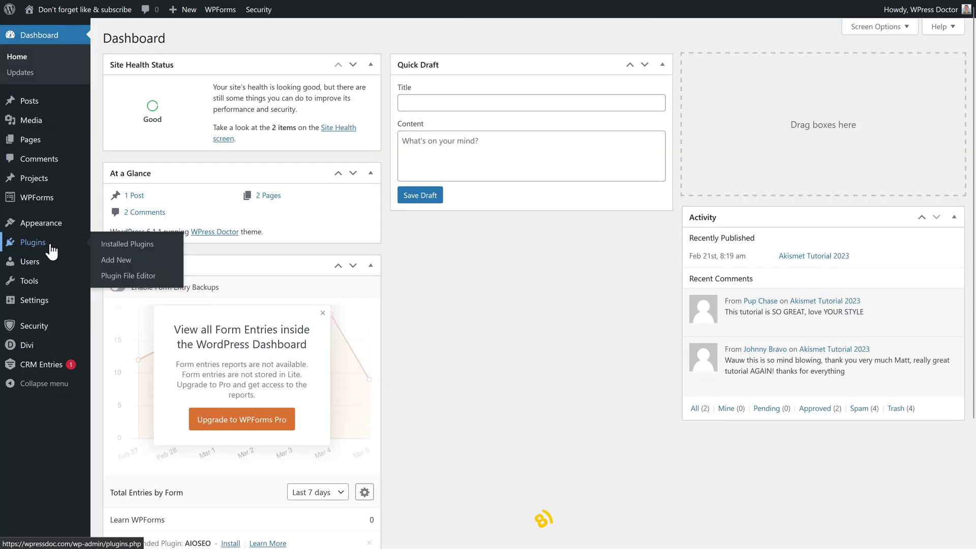
Search the plugins available to install for "Styler for WPForms", then install and activate that plugin
click(121, 260)
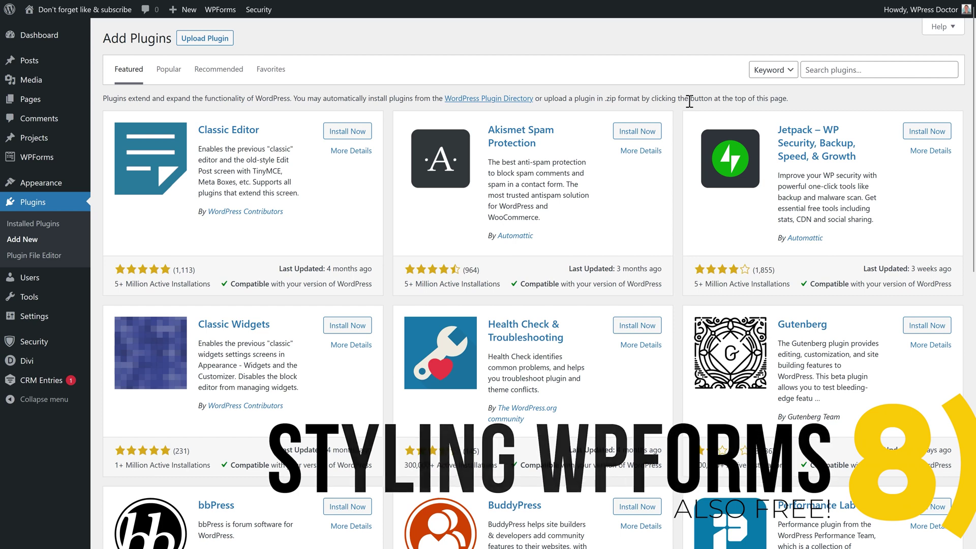
click(848, 71)
text(Styler for WPForms)
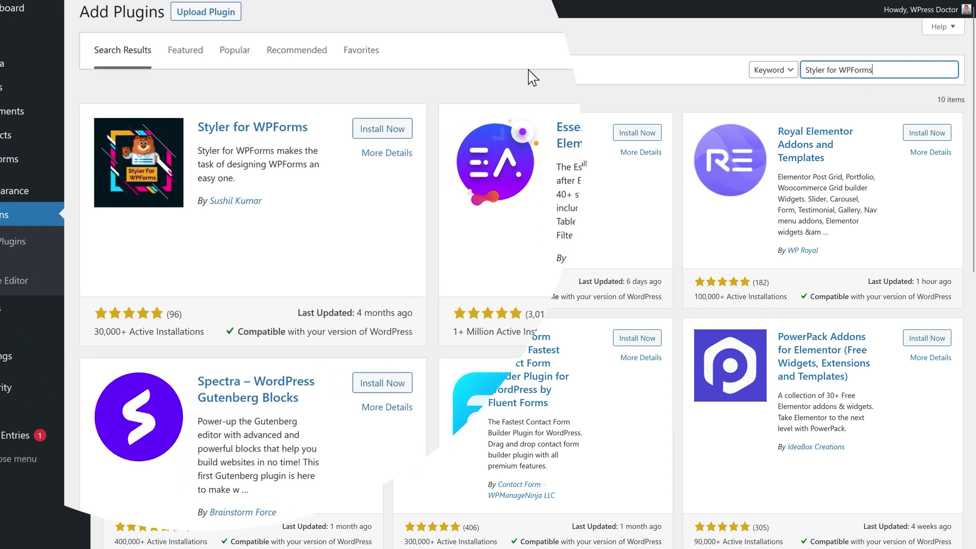
drag(262, 201, 209, 201)
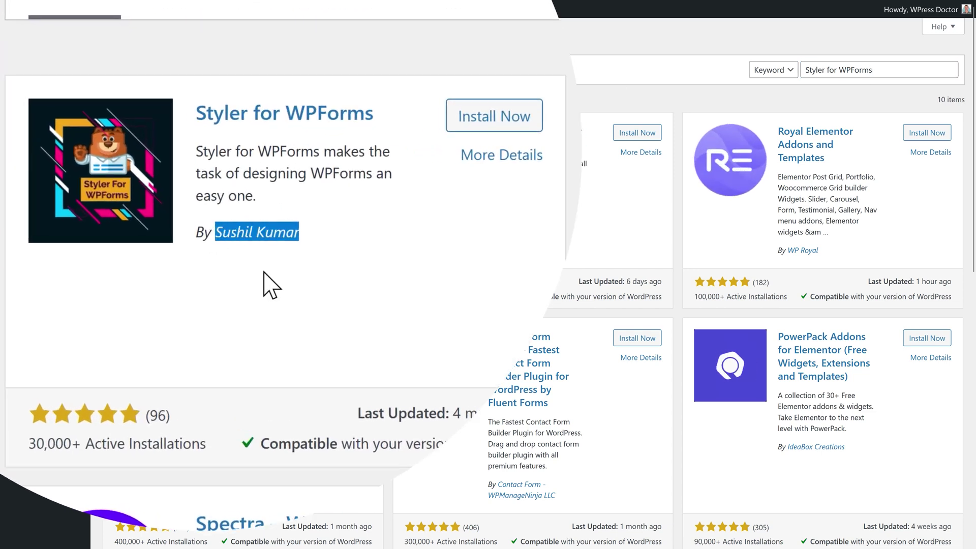
click(285, 221)
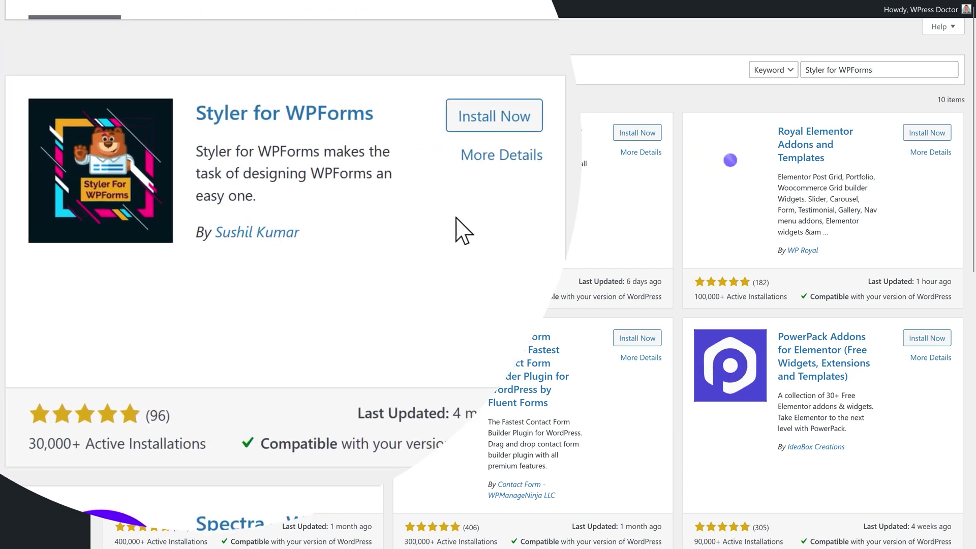
click(492, 122)
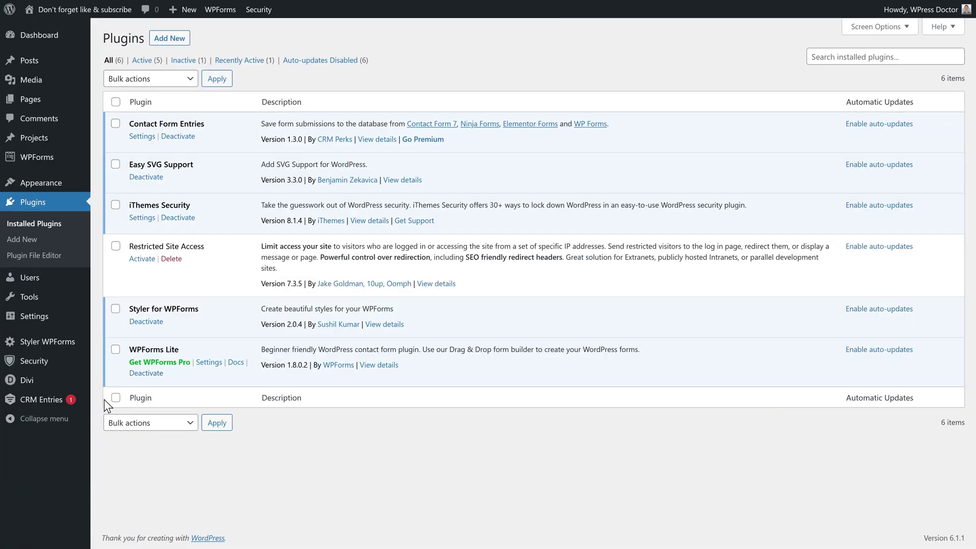
Check the Styler WPForms add-on licenses page, then open the theme Customizer
mouse_move(60, 353)
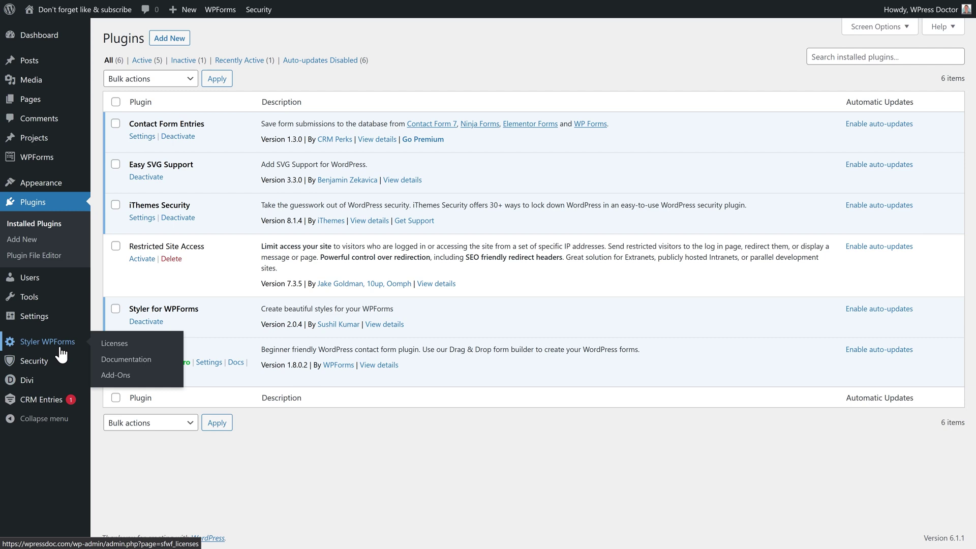
click(60, 349)
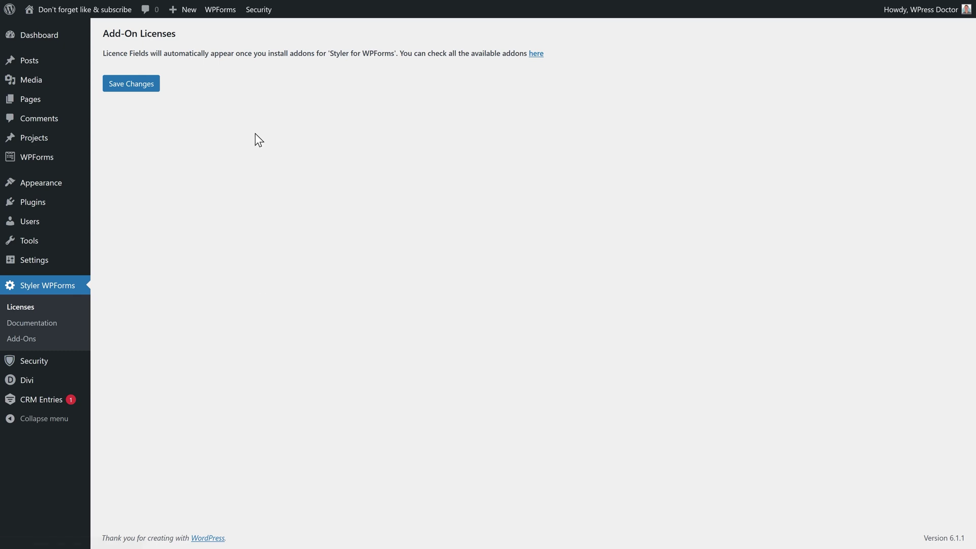
mouse_move(61, 192)
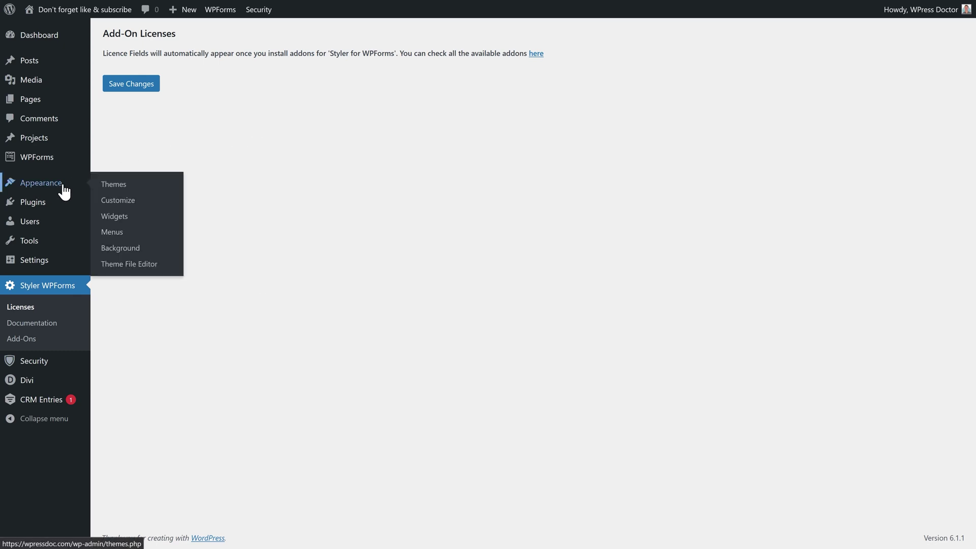
click(123, 206)
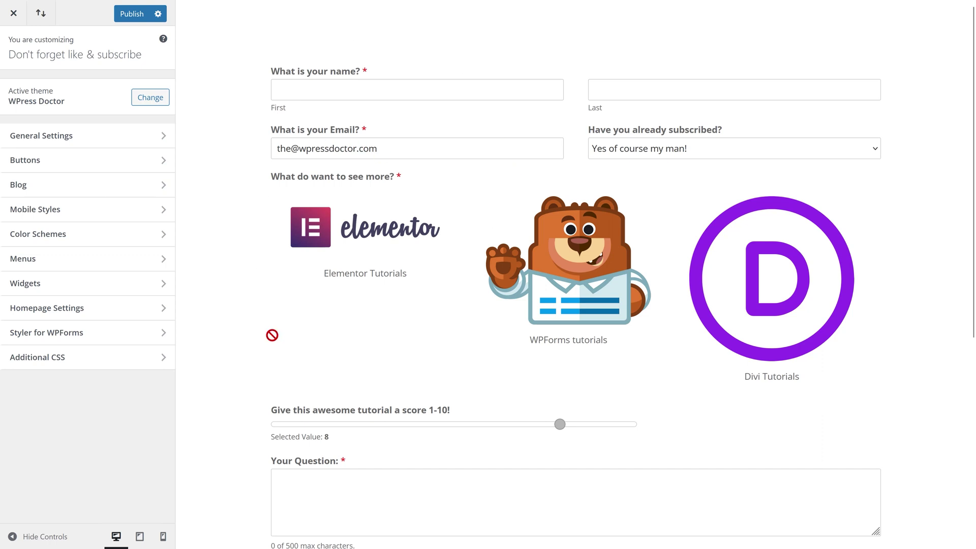
Select Learn WPForms as the form to style in Styler for WPForms and accept the page refresh
click(113, 337)
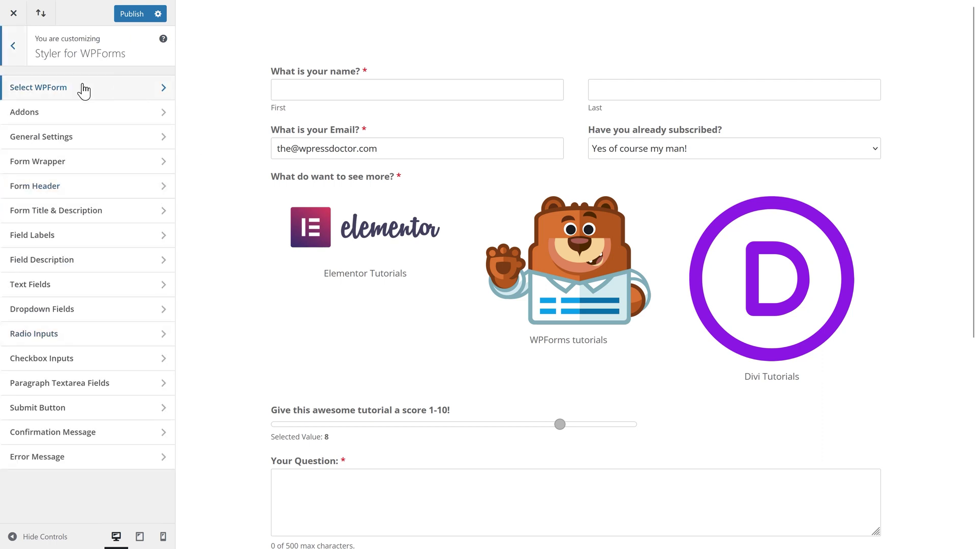
click(58, 96)
click(76, 112)
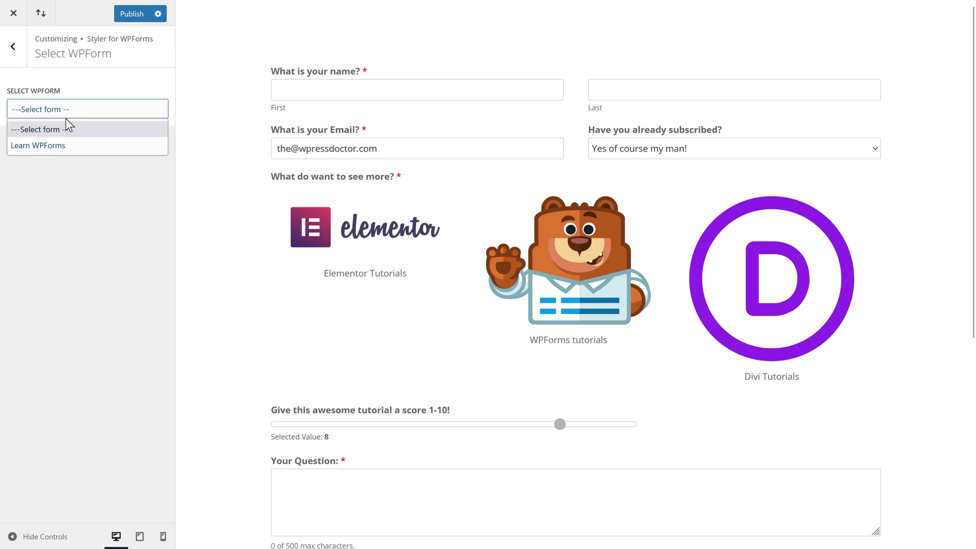
click(57, 146)
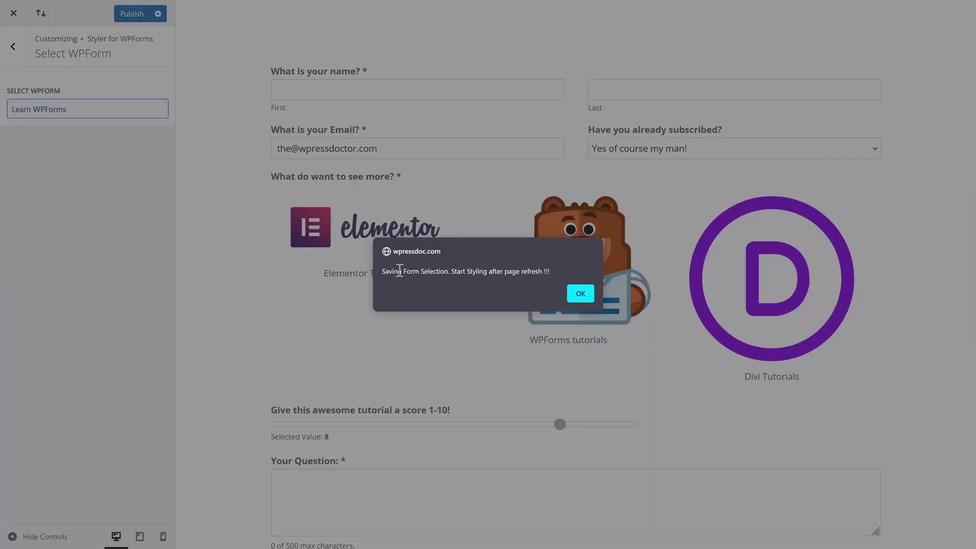
click(580, 294)
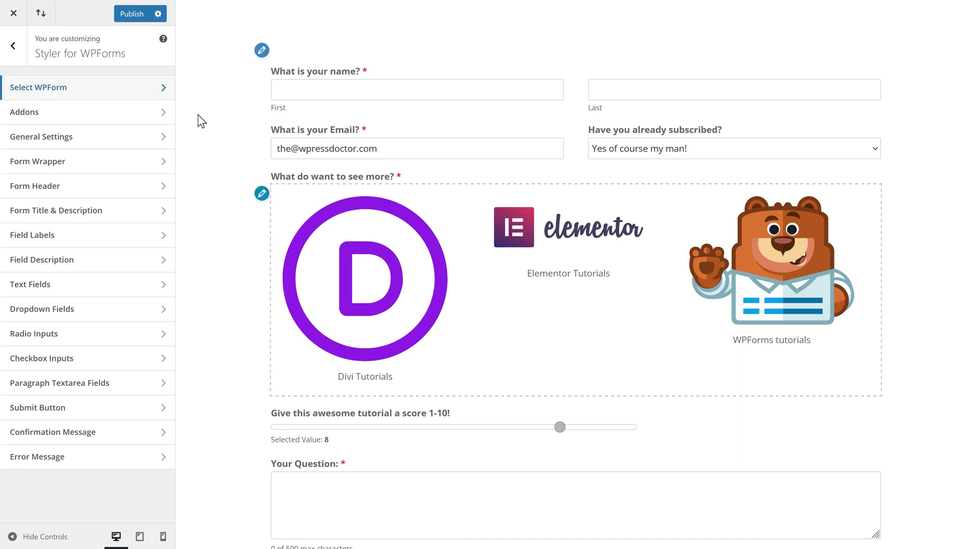
Set the form wrapper's font family to Chathura
click(51, 161)
click(38, 175)
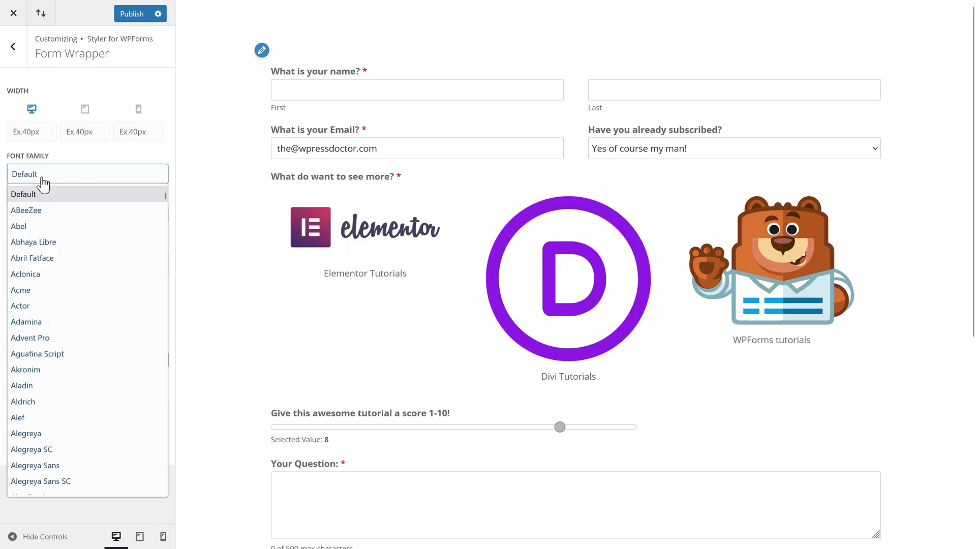
scroll(81, 305, down, 10)
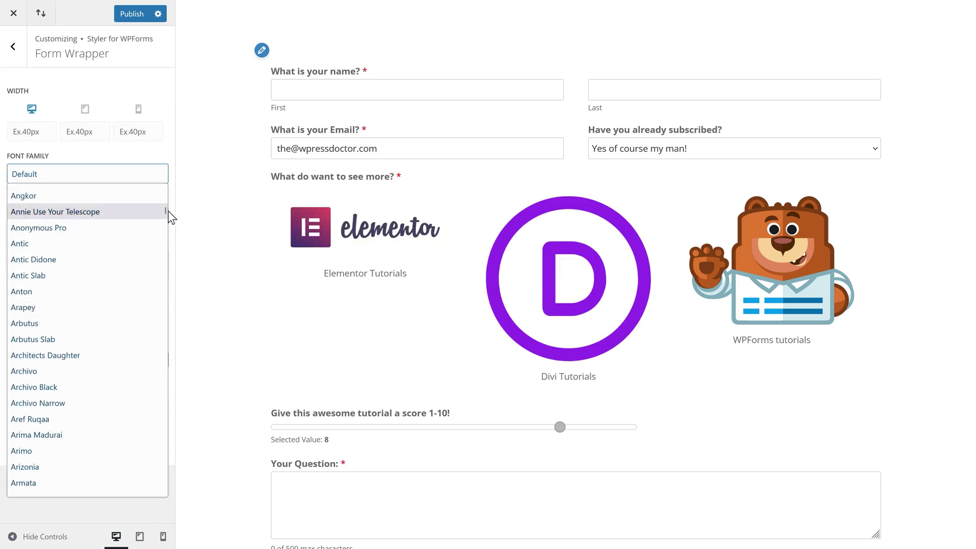
scroll(153, 238, down, 12)
scroll(157, 230, down, 15)
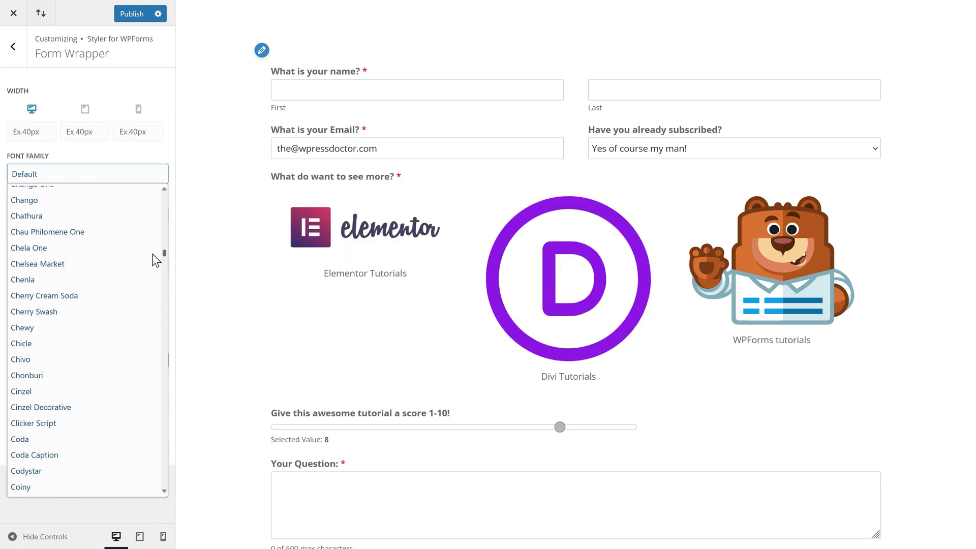
click(54, 215)
Try a background color and the Model-X-Performance-Hero-Desktop-LHD-scaled.jpg background image on the form wrapper
click(30, 214)
drag(91, 337, 110, 290)
click(131, 241)
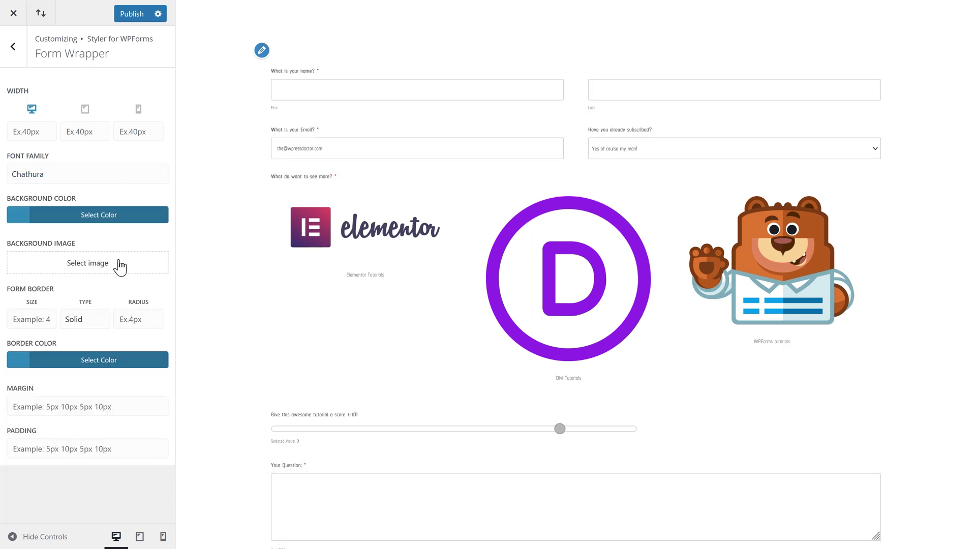
click(120, 267)
click(328, 169)
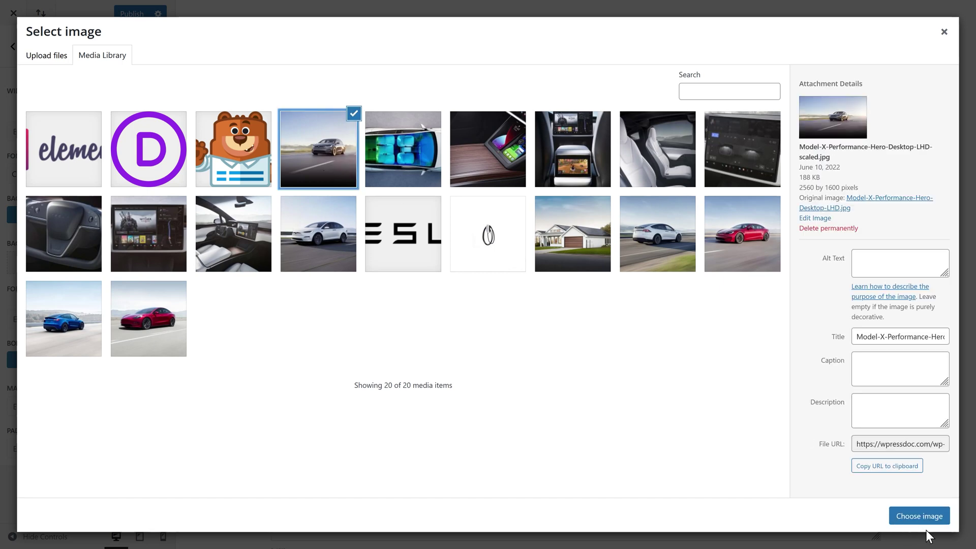
click(919, 516)
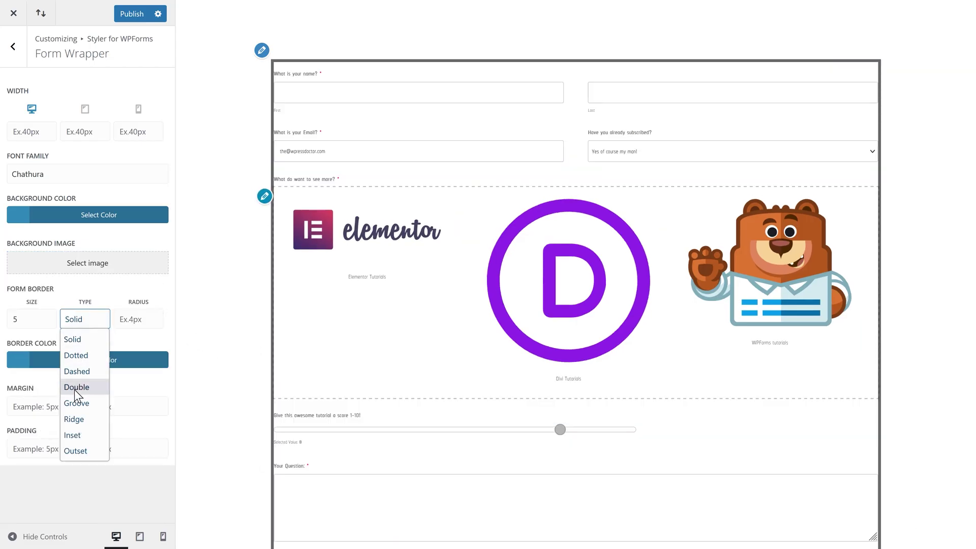
Give the form wrapper a border of size 5, type Ridge, with a radius of 50
click(76, 389)
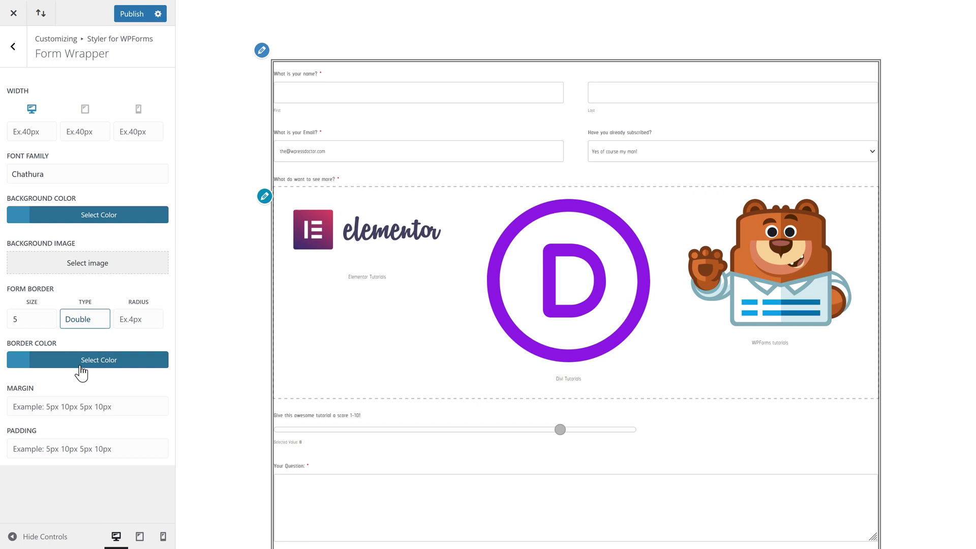
click(85, 333)
click(80, 420)
click(142, 320)
text(50)
Set both the margin and the padding of the form wrapper to 15px on all four sides and leave its settings
click(45, 409)
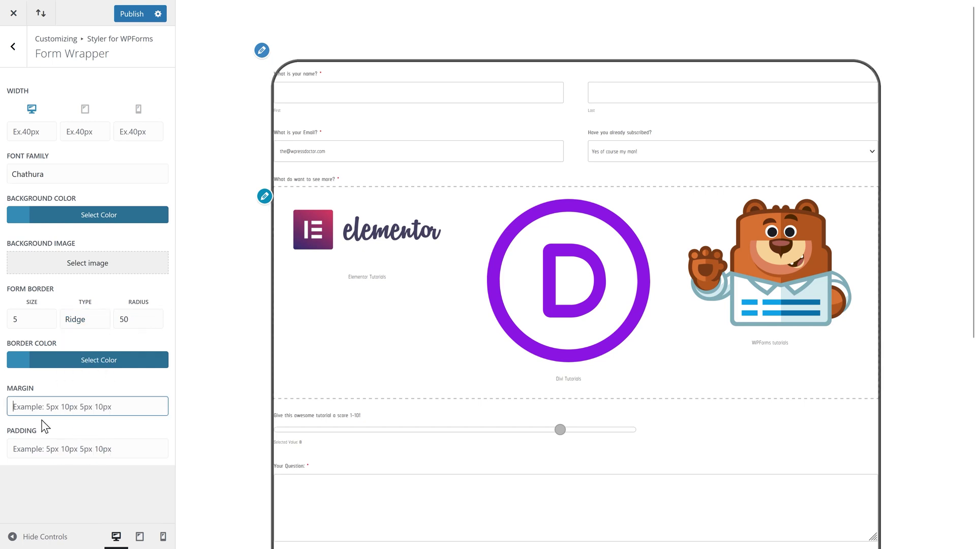
text(15px 15px 15px 15px)
click(79, 450)
text(15px 15px 15px 15px)
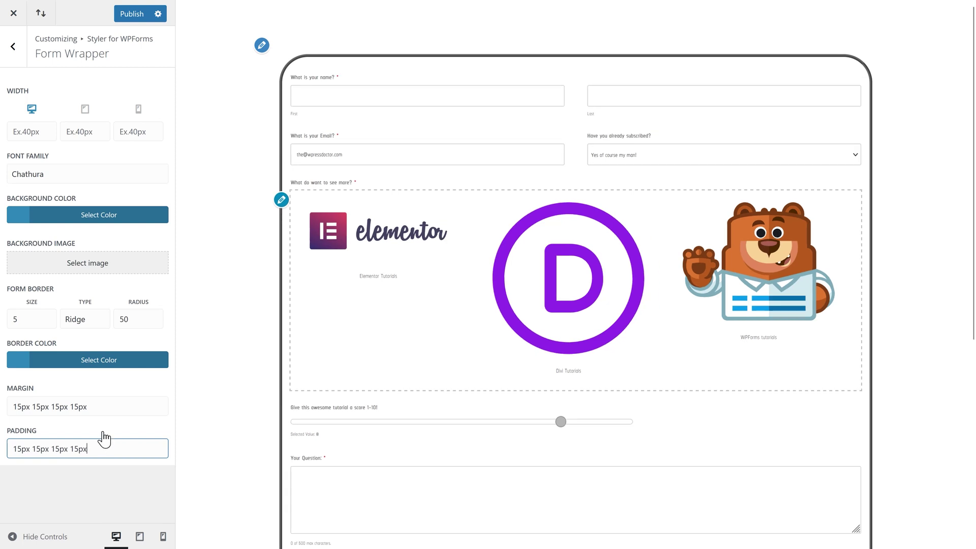
key(ctrl+a)
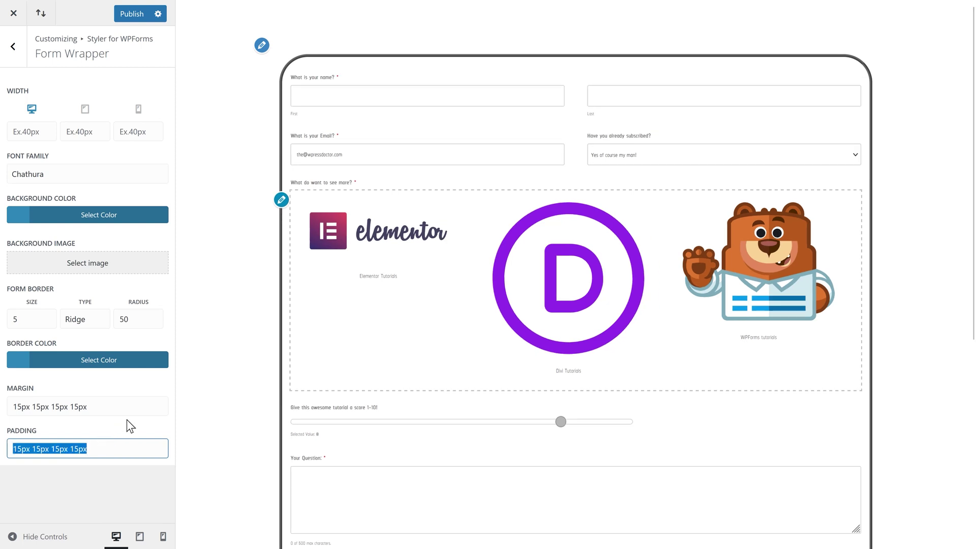
click(13, 47)
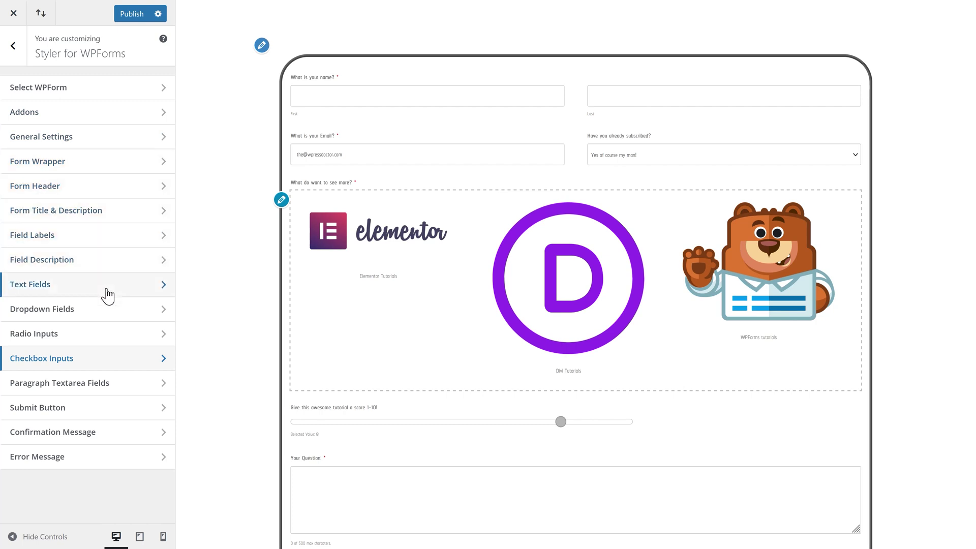
Set the submit button's background color to the purple #7100e2
click(87, 413)
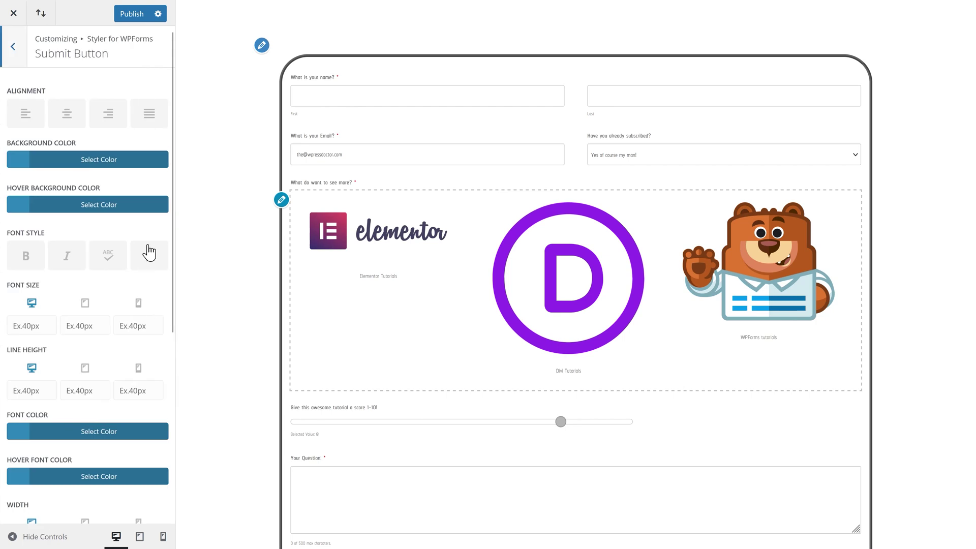
scroll(431, 216, down, 6)
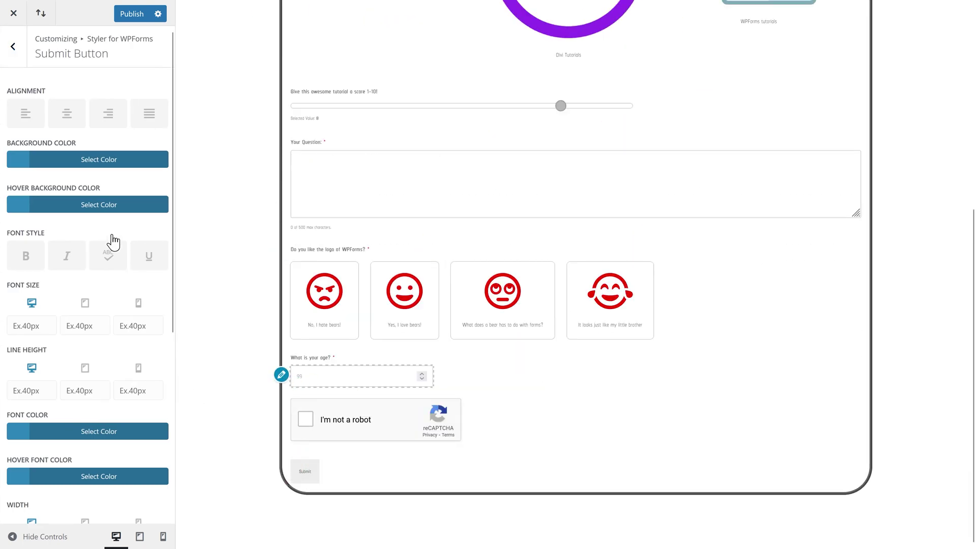
click(71, 160)
click(93, 260)
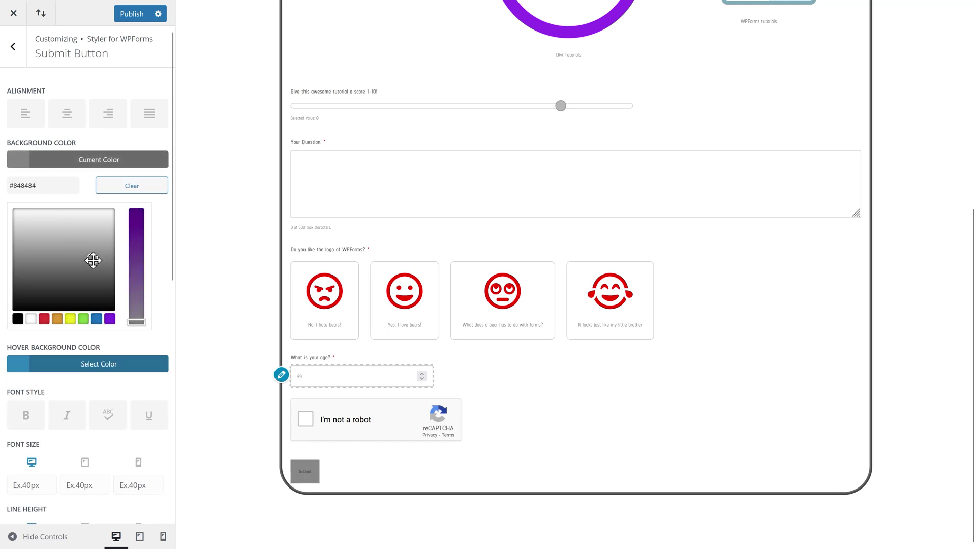
click(110, 318)
drag(136, 256, 134, 220)
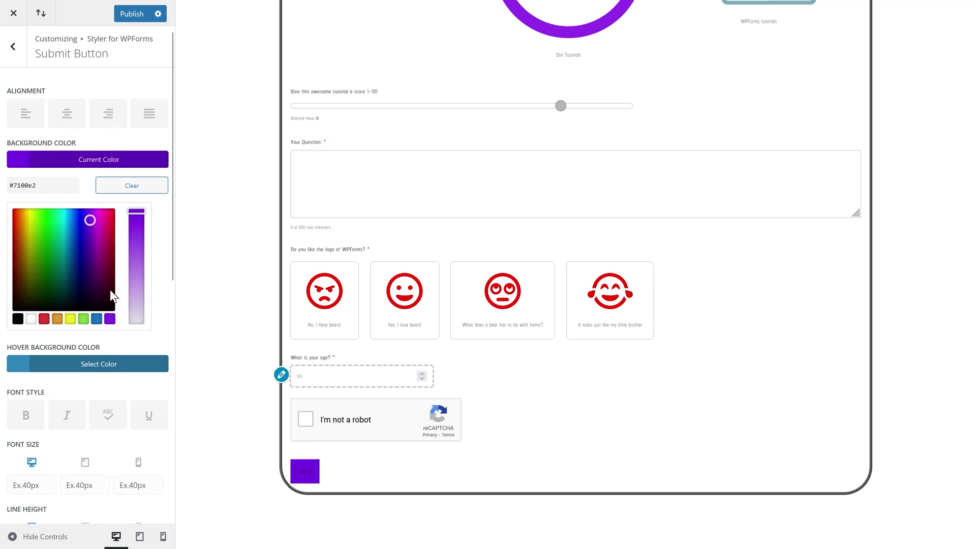
Set the submit button's hover background color to the red #f90031, return to the styler's section list and review the styled form
click(99, 364)
click(91, 305)
drag(137, 284, 136, 256)
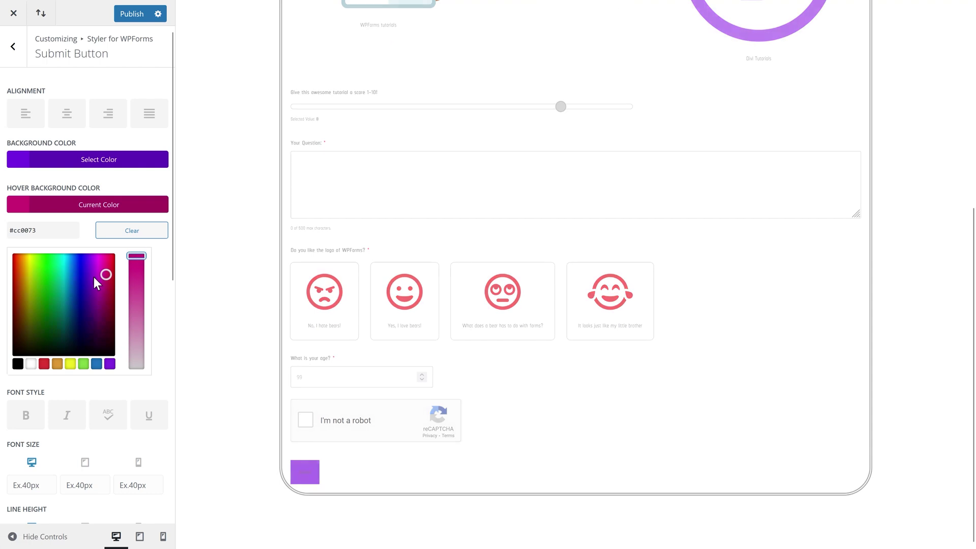
click(112, 256)
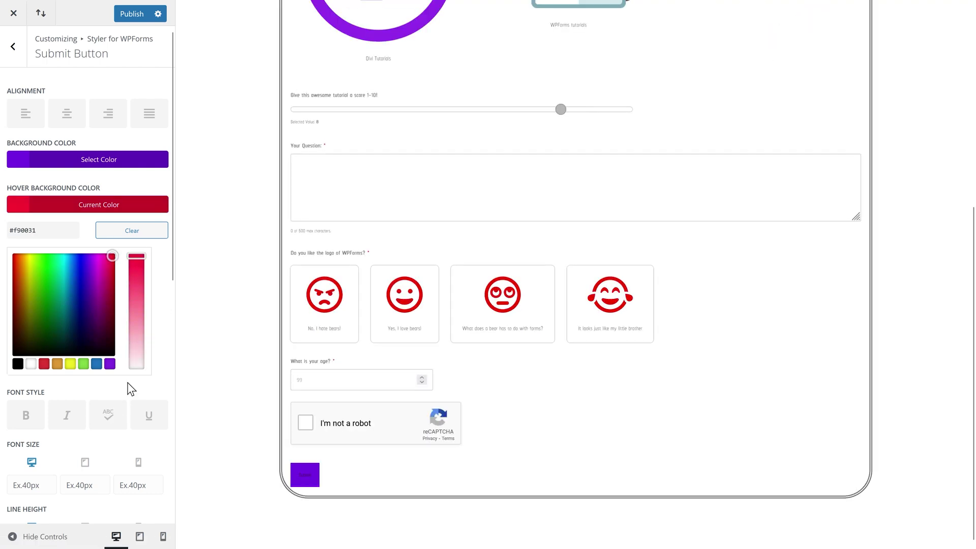
key(Escape)
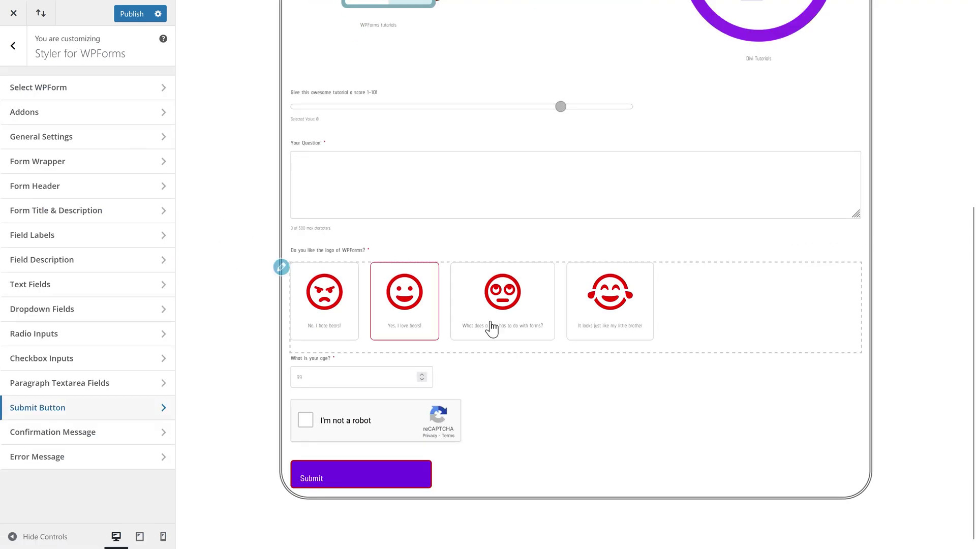
middle_click(914, 326)
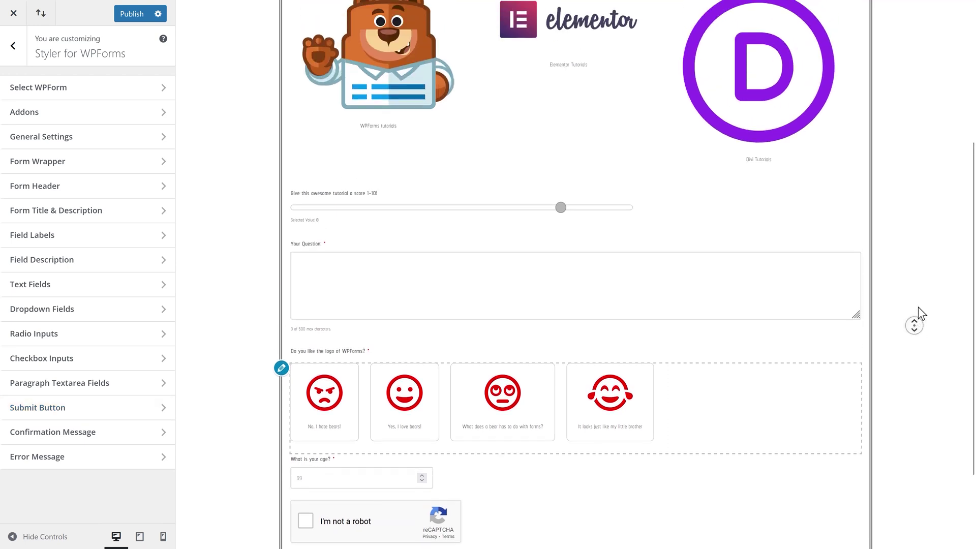
click(919, 306)
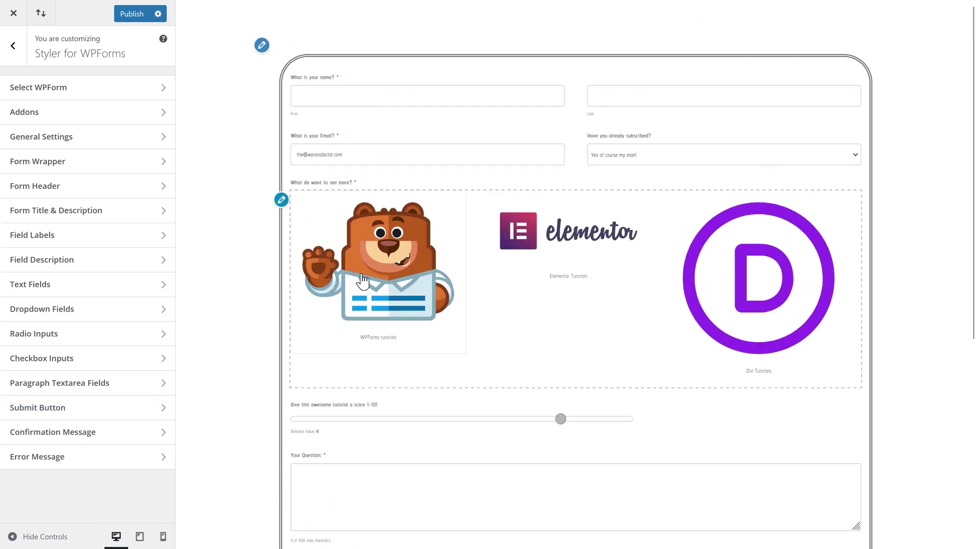